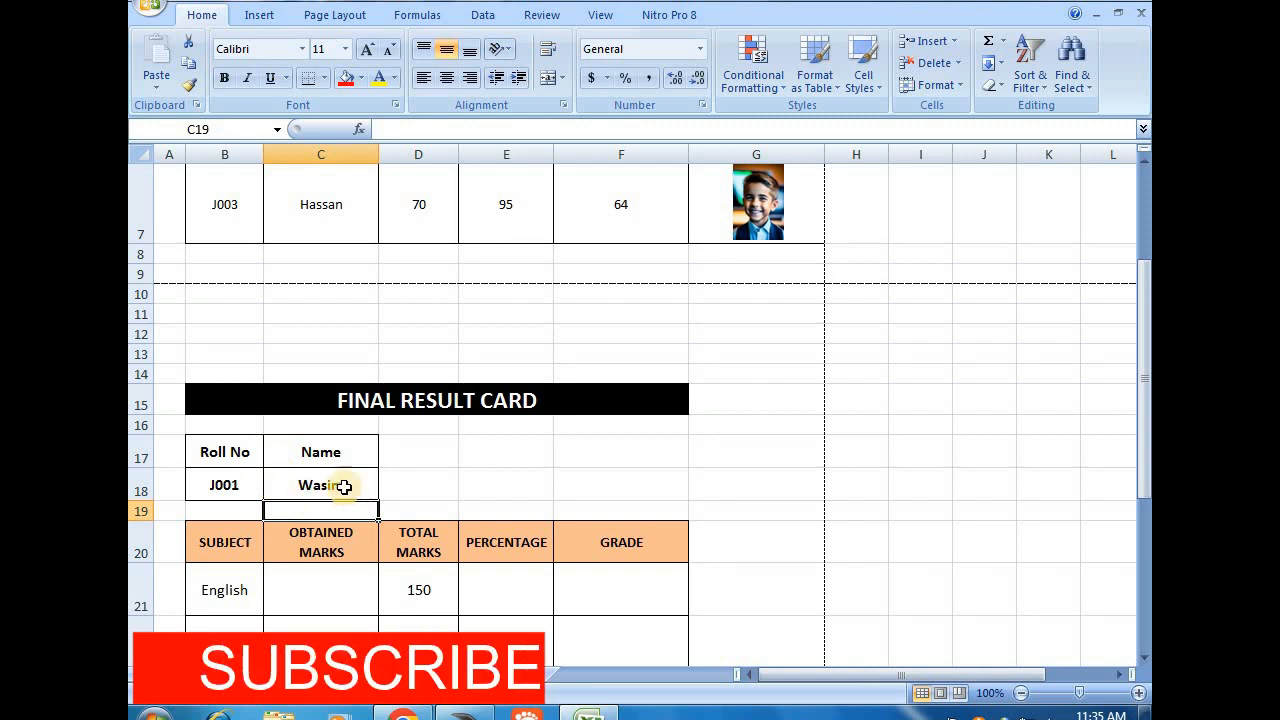
Compare the result card's roll number and looked-up name with the first two student rows of the data sheet
left_click(343, 486)
scroll(349, 481, "down", 1)
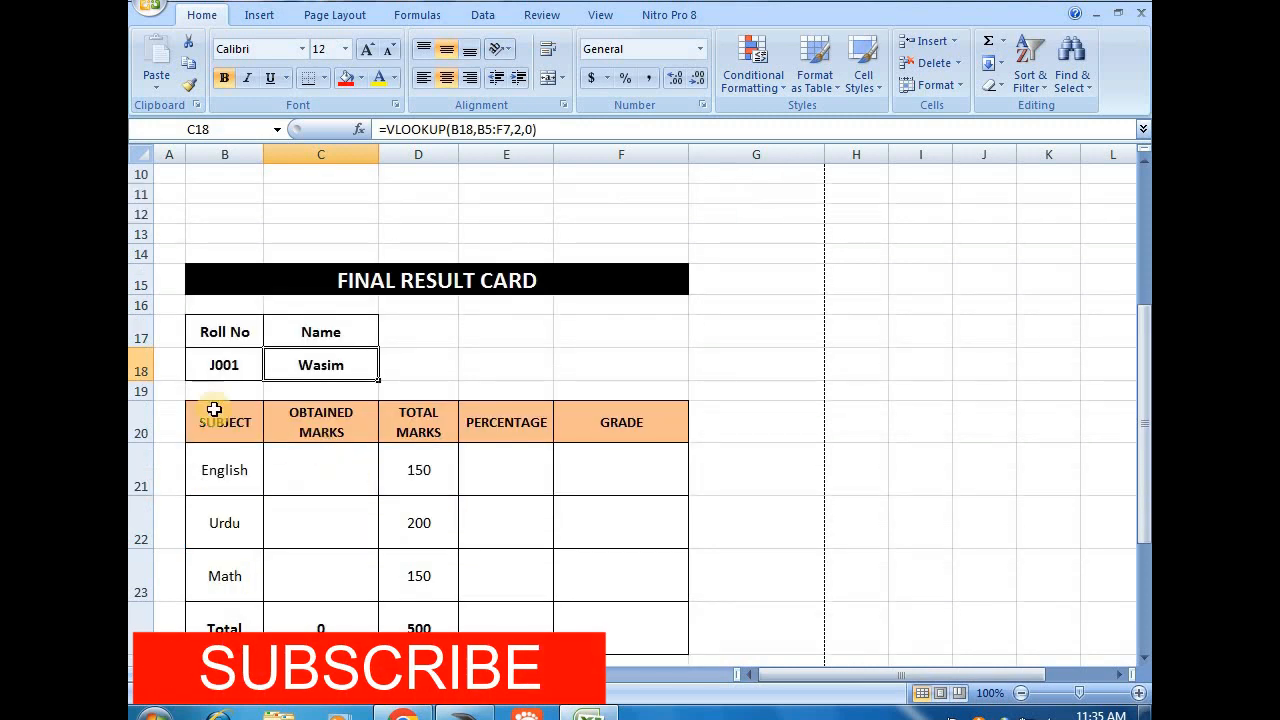
double_click(243, 364)
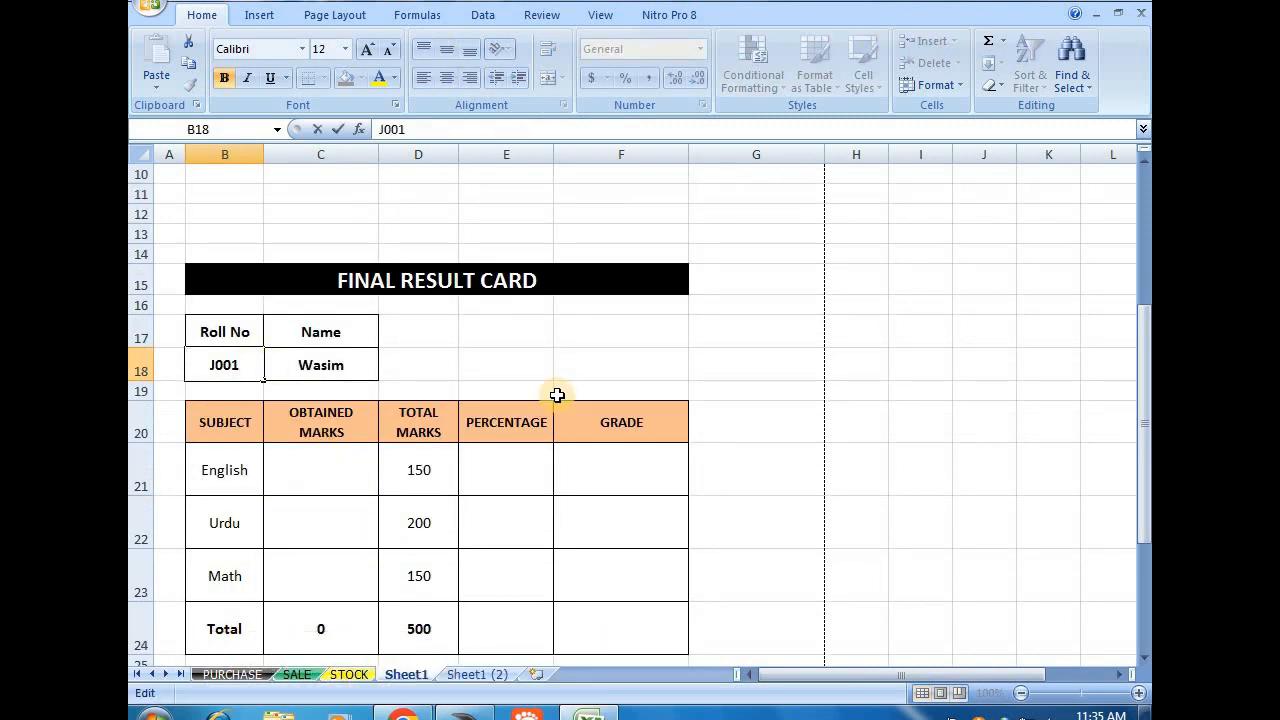
left_click(445, 372)
scroll(430, 355, "up", 2)
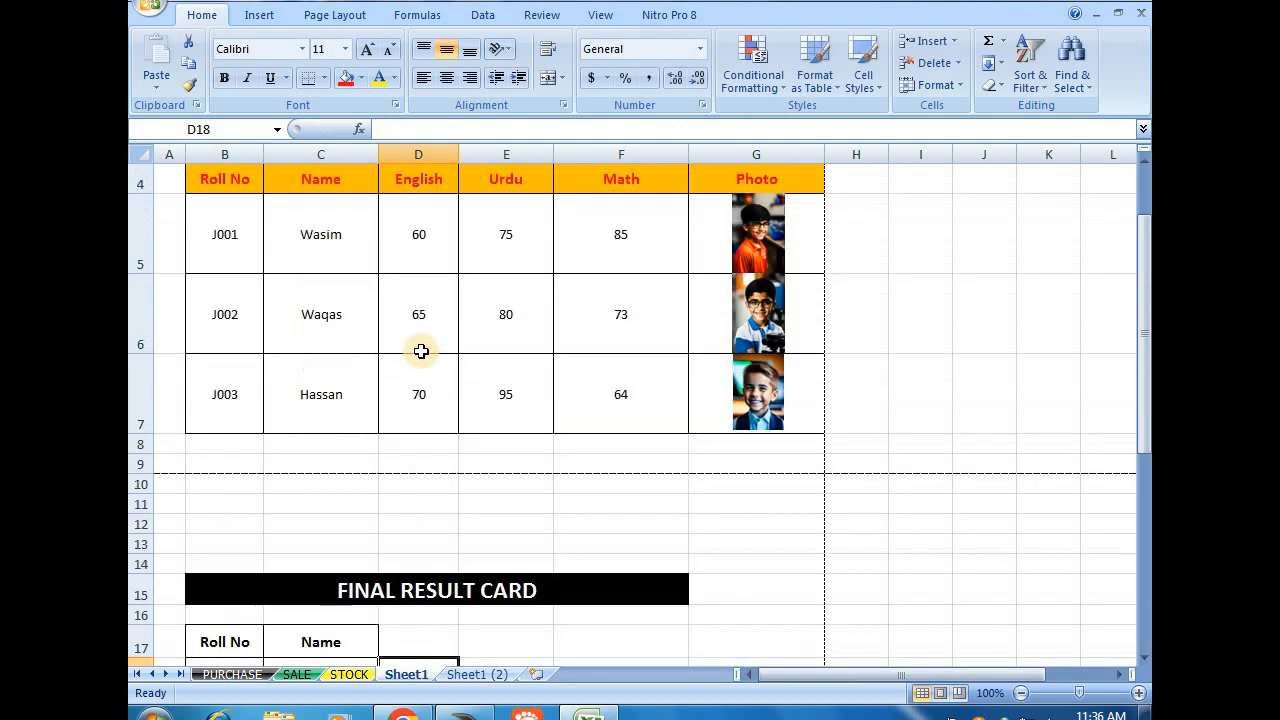
left_click(352, 252)
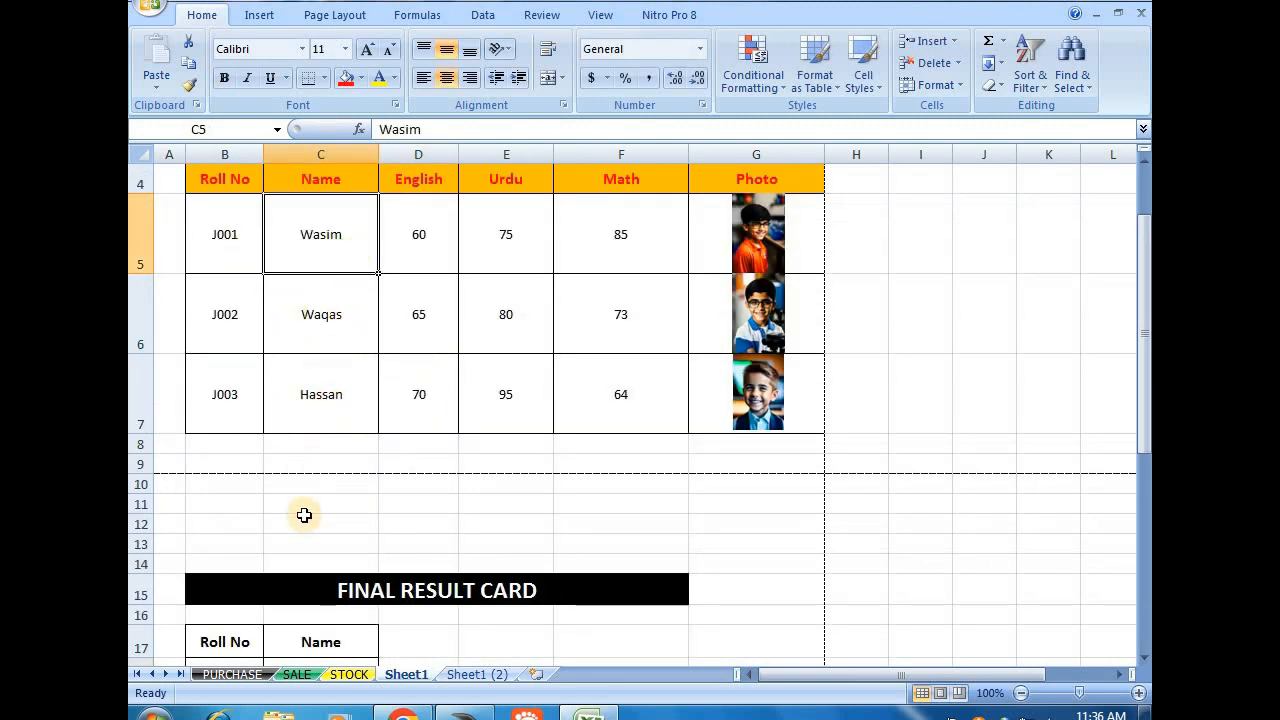
left_click(238, 322)
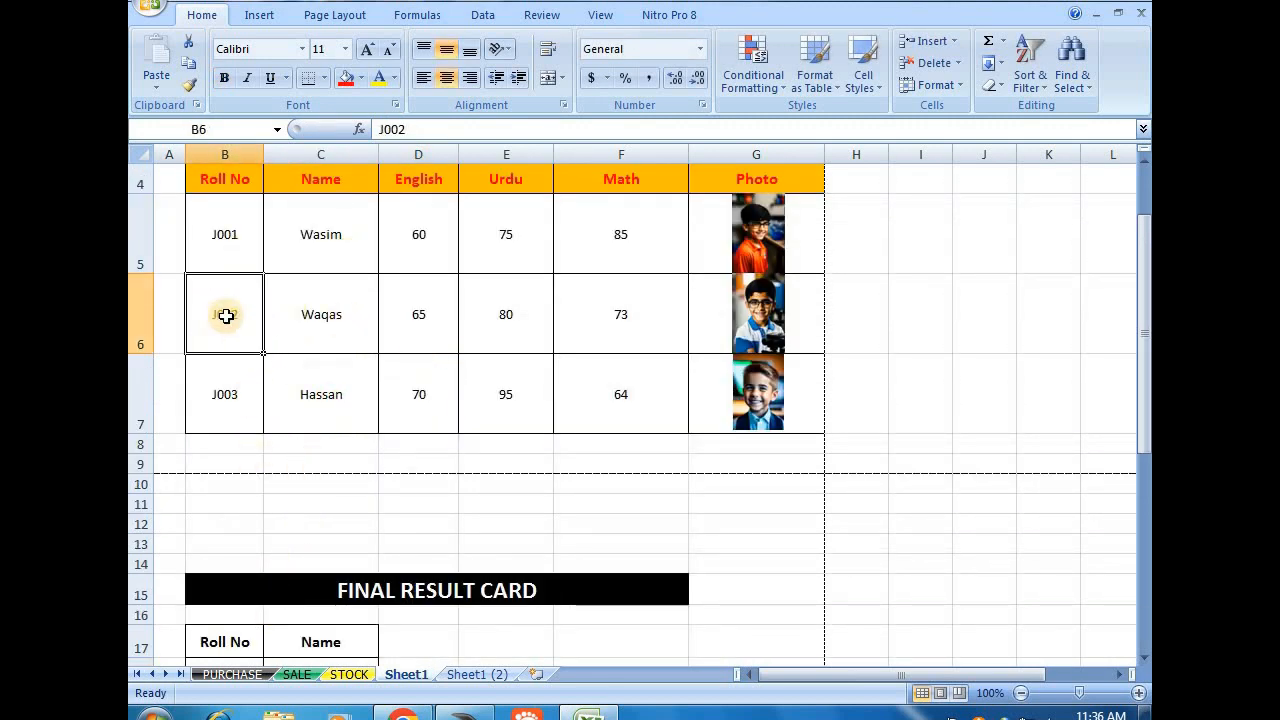
left_click(337, 320)
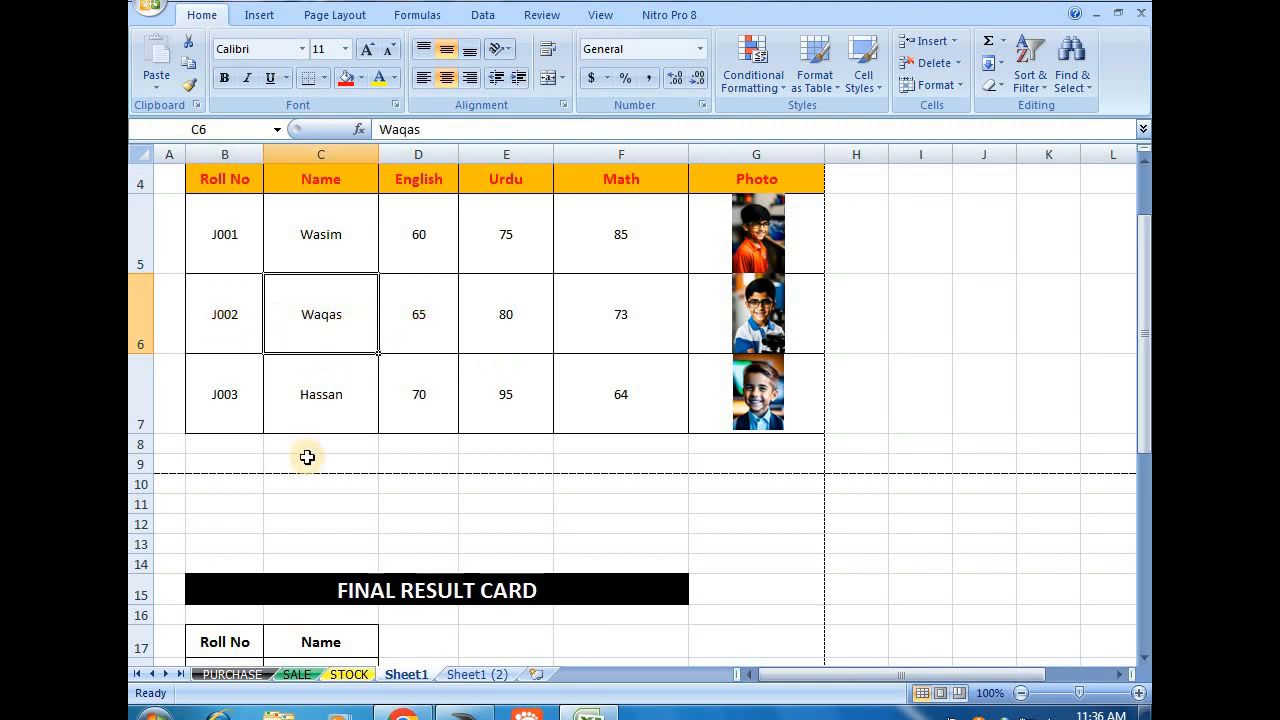
Change the result card's roll number in B18 to the second student's and check the name lookup in C18
scroll(300, 458, "down", 1)
left_click(240, 484)
key("F2")
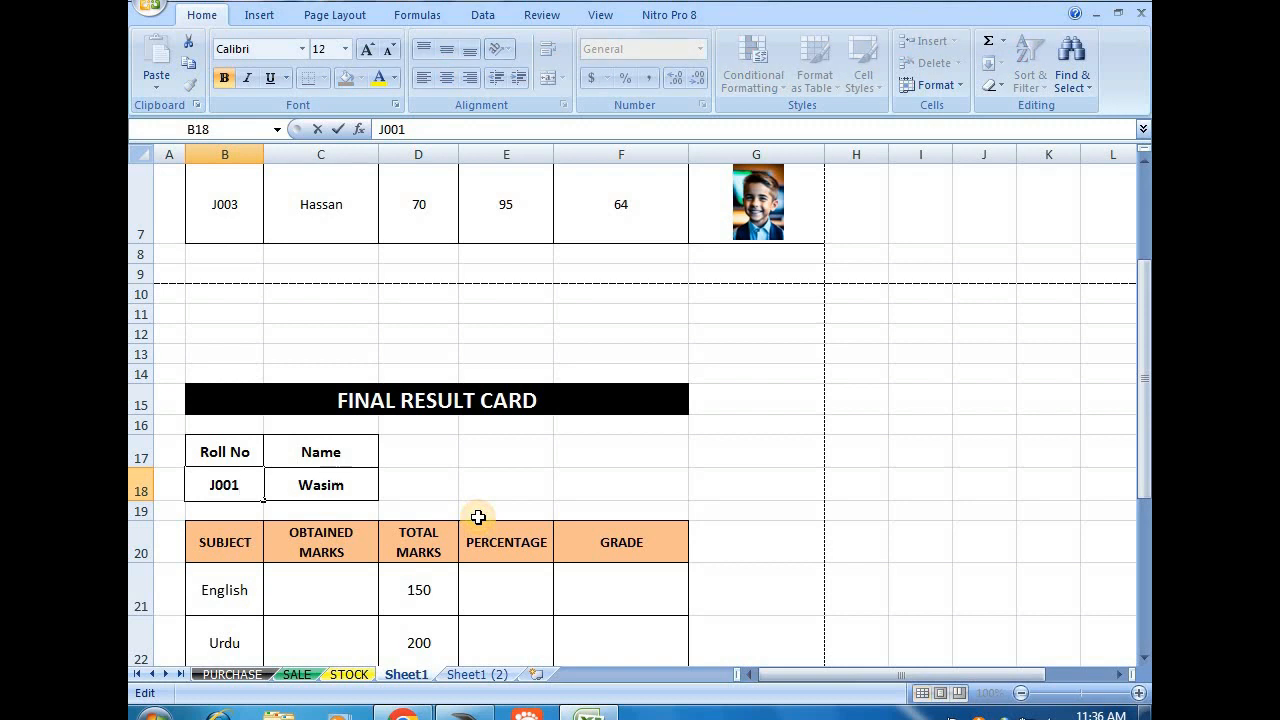
type("2")
key("Return")
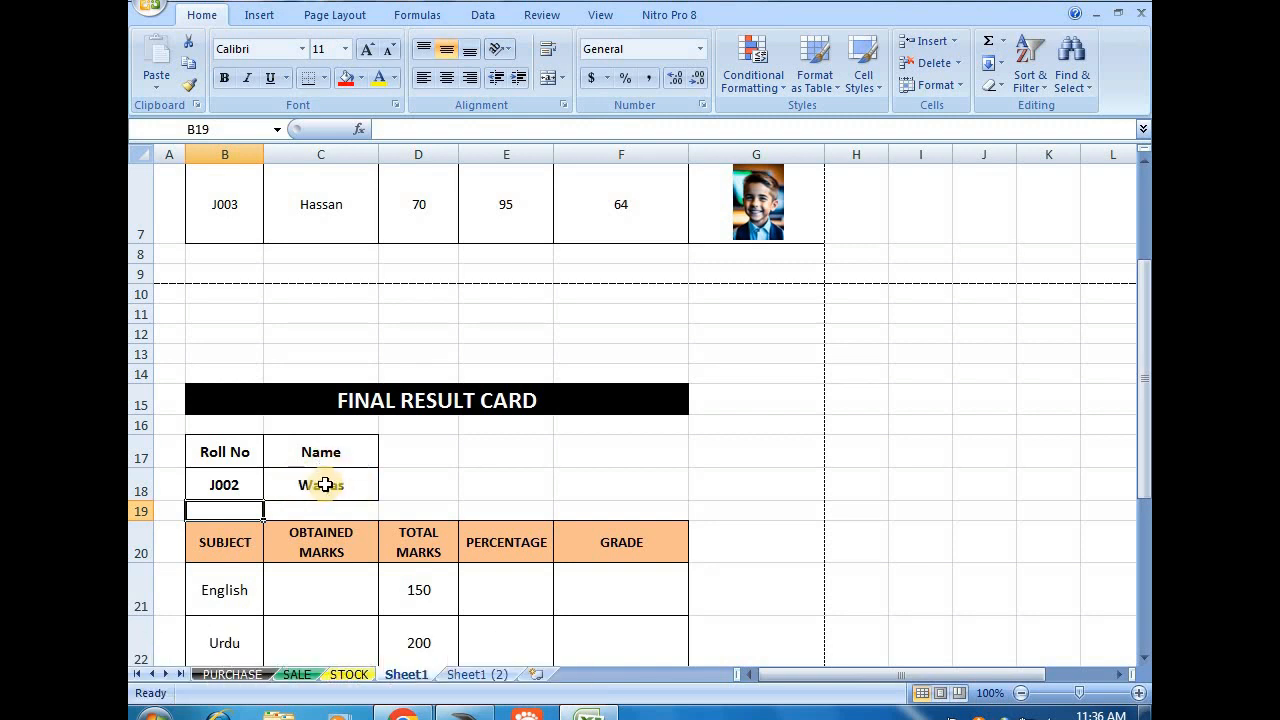
left_click(229, 486)
left_click(320, 486)
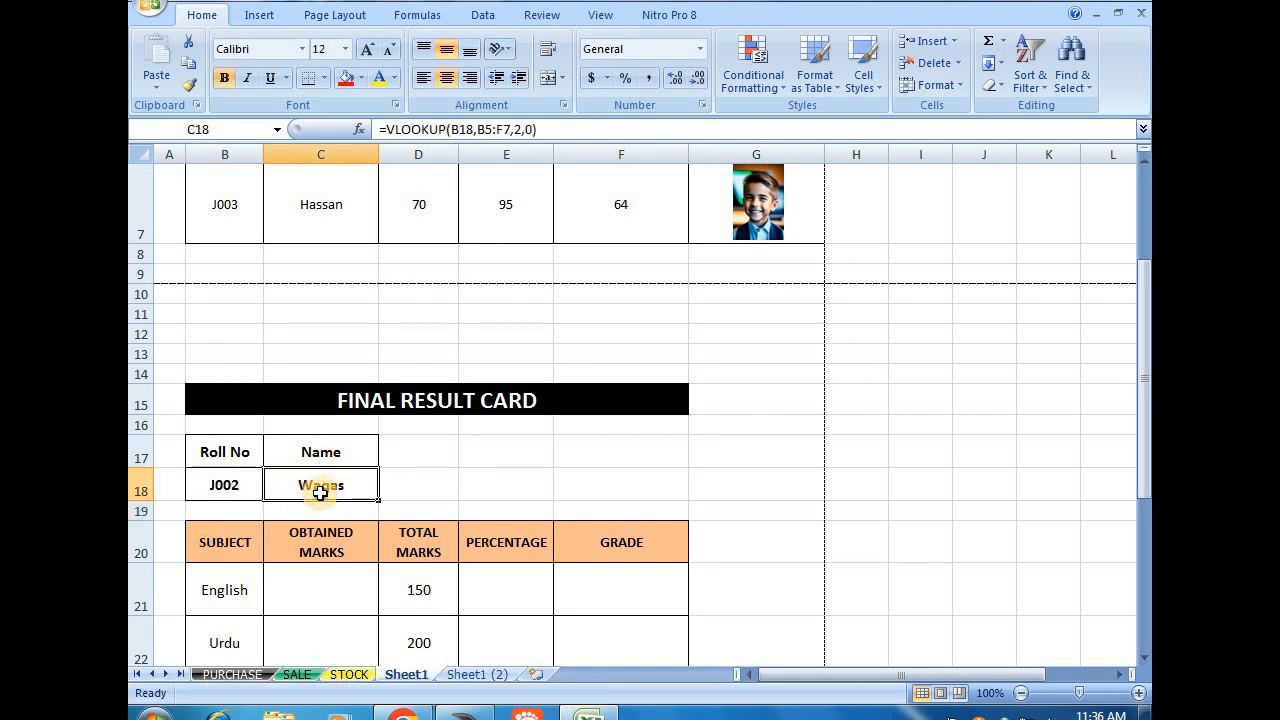
Start a VLOOKUP formula in C21 for the English obtained marks, using roll number cell B18 as the lookup value
left_click(339, 600)
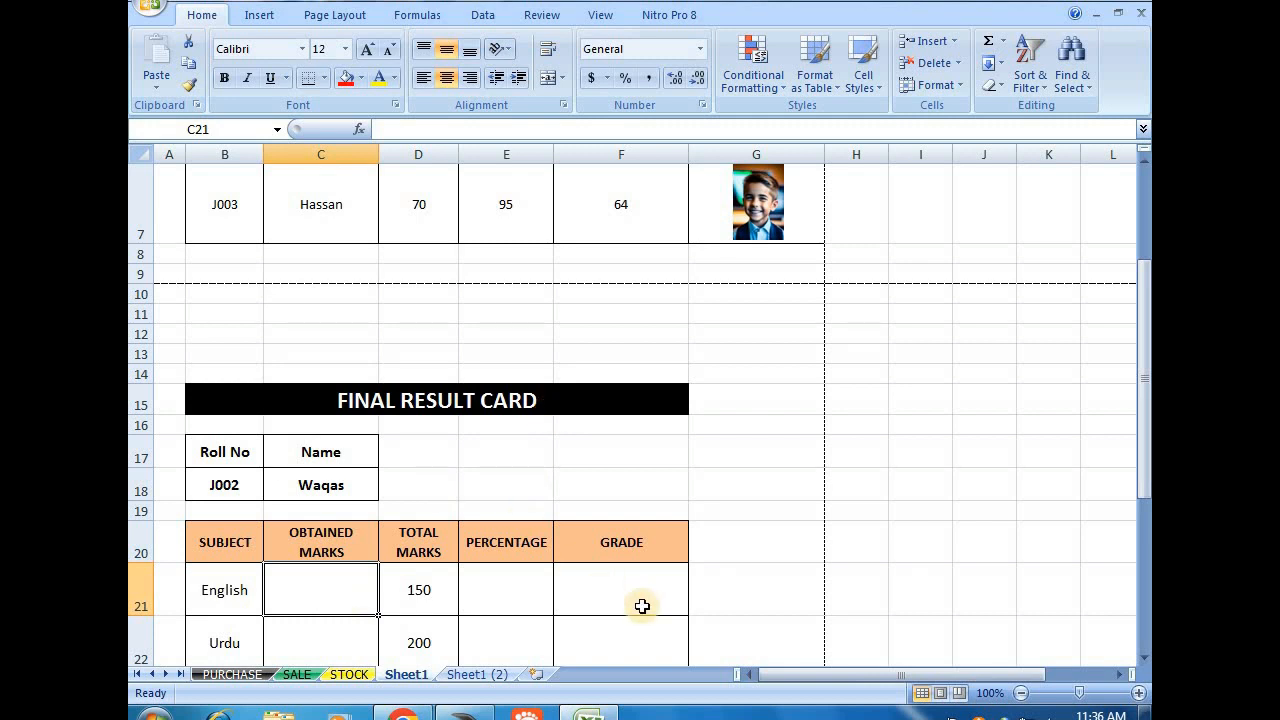
scroll(283, 597, "down", 2)
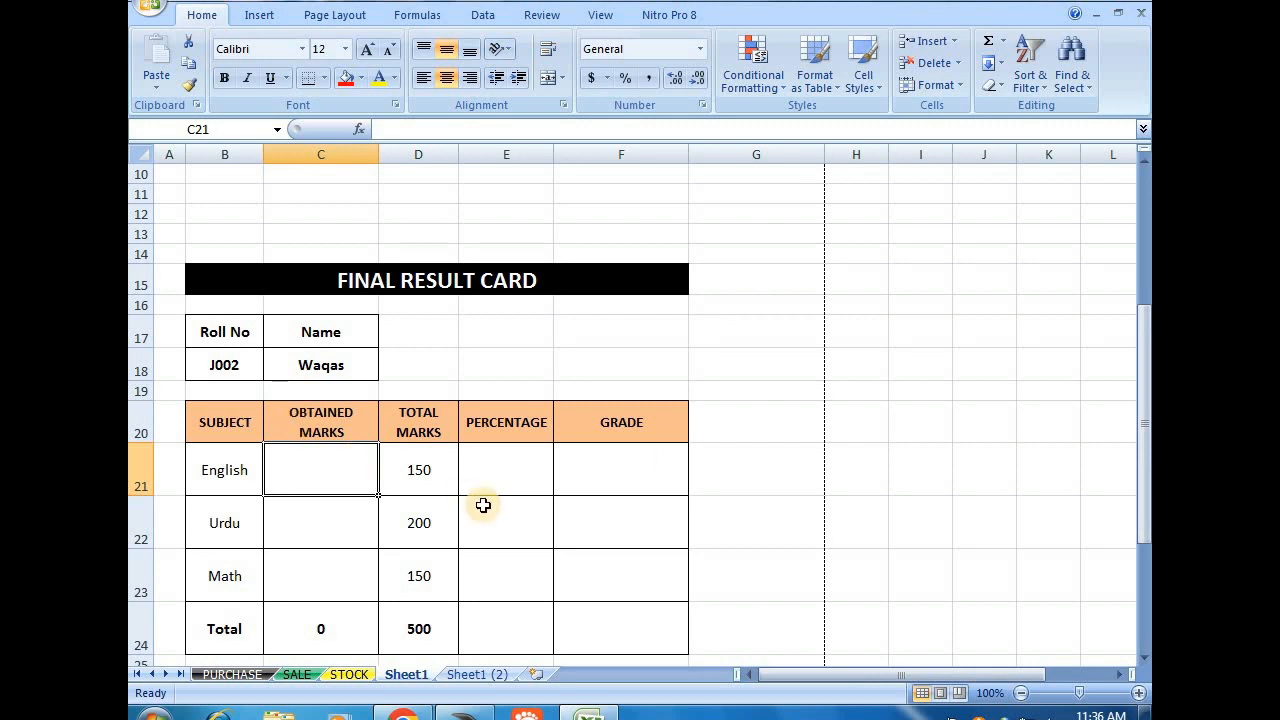
type("=")
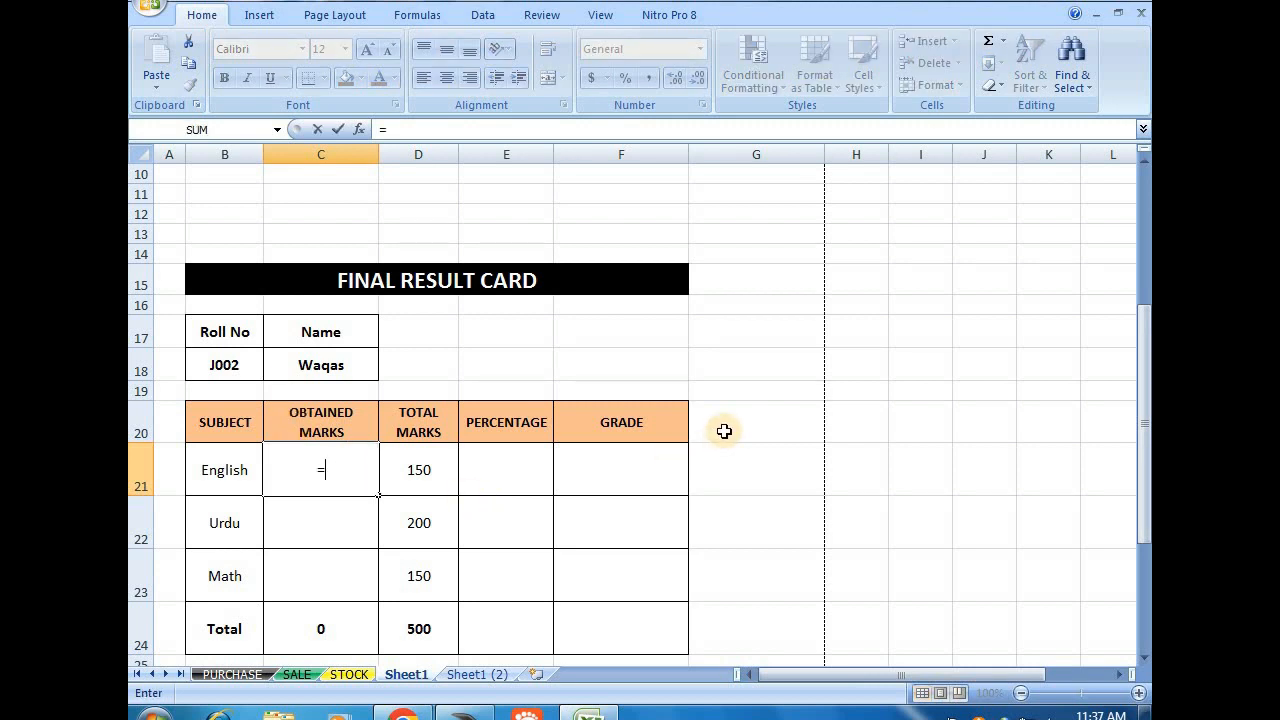
type("vl")
key("BackSpace")
type("vl")
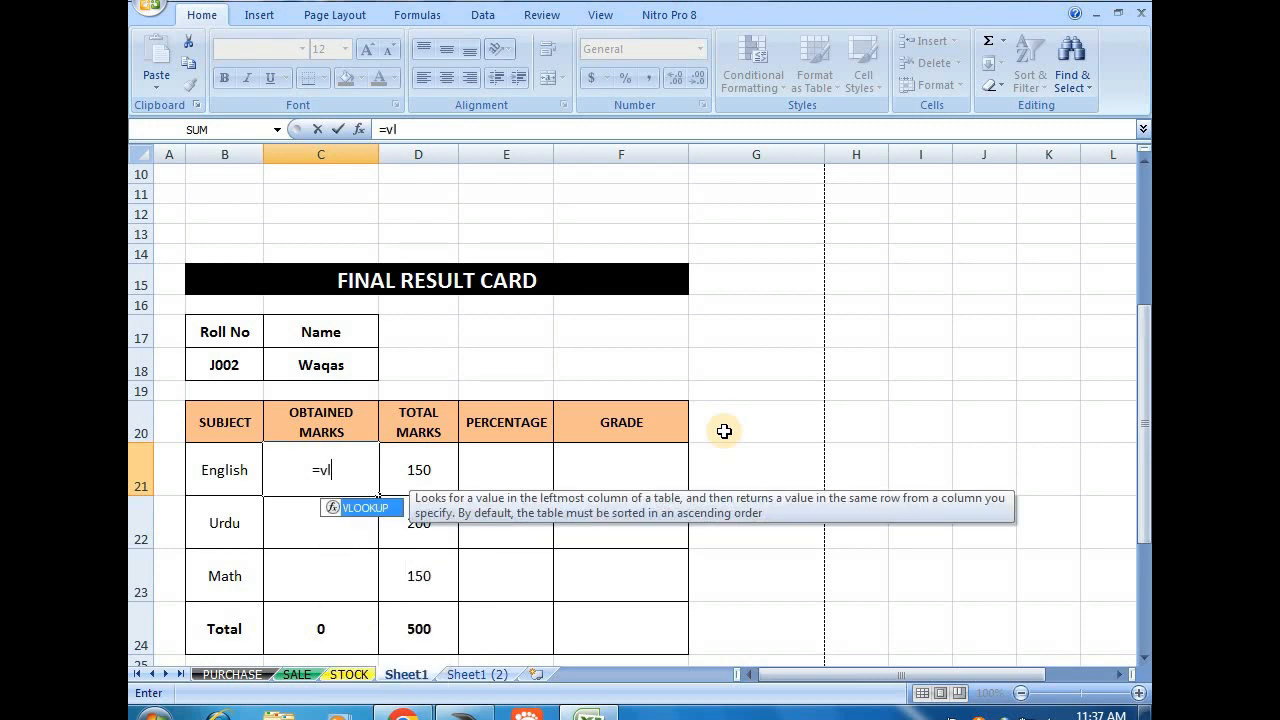
type("ookup(")
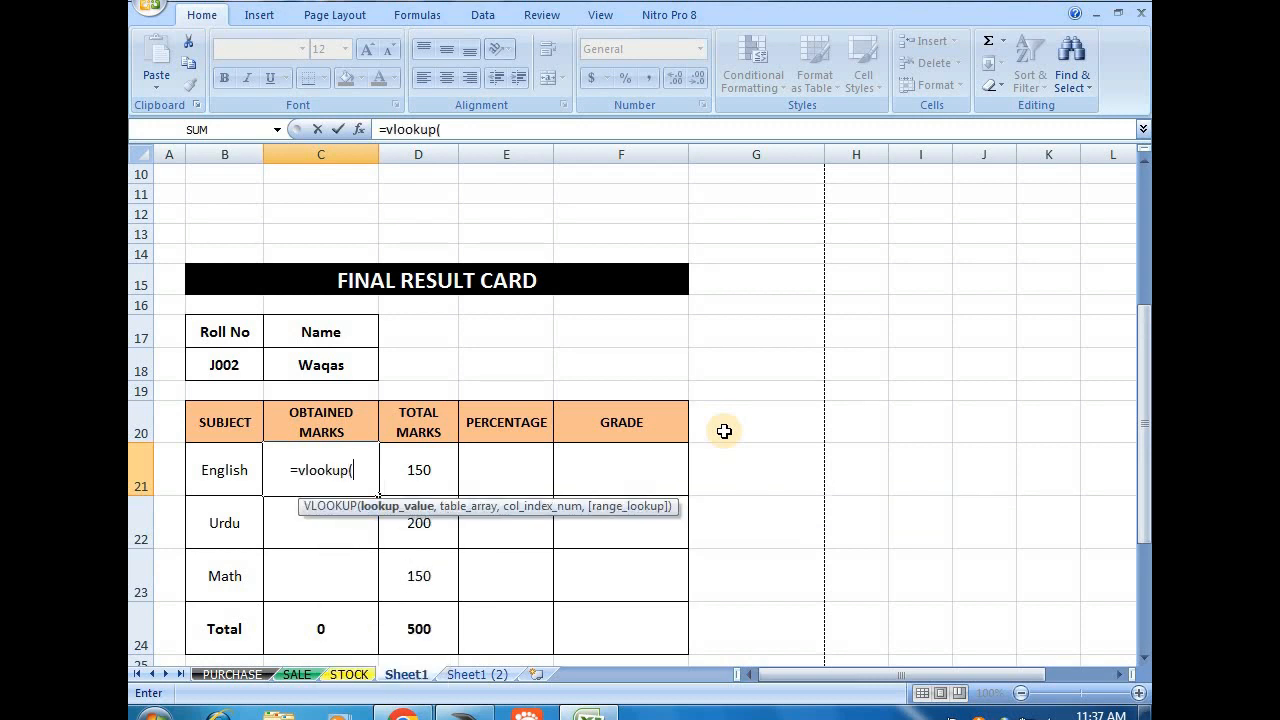
left_click(232, 365)
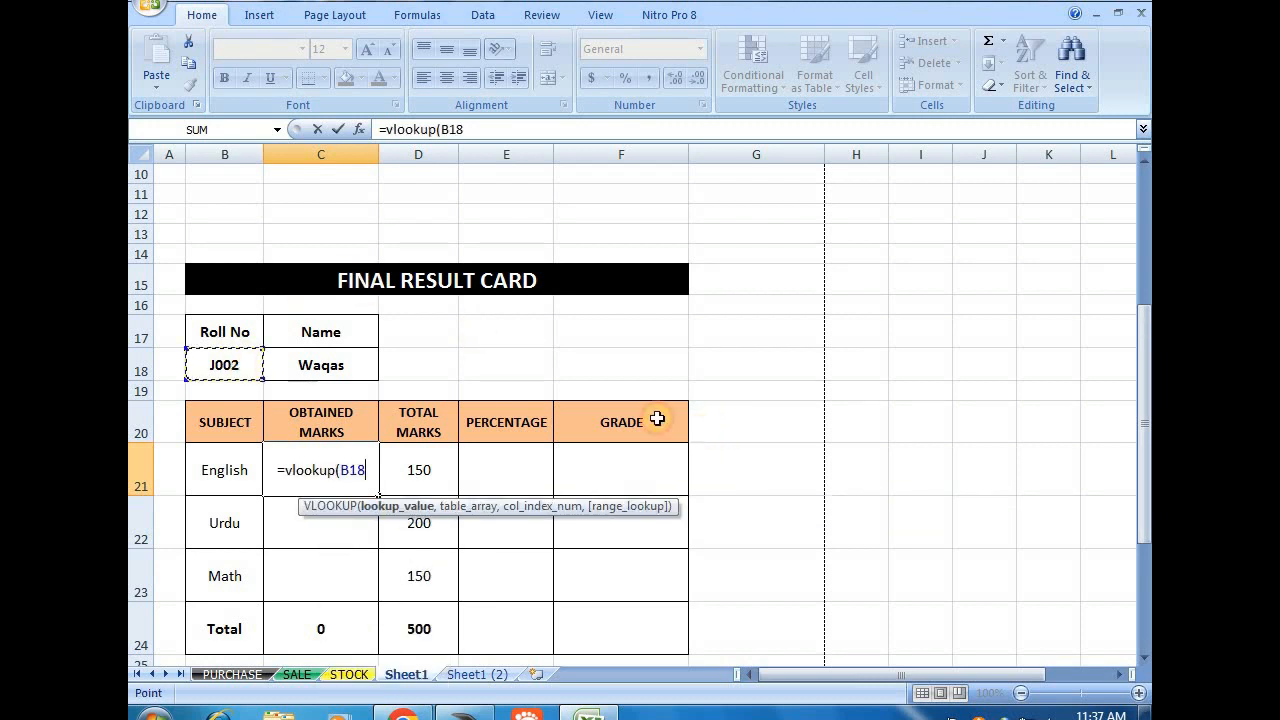
type(",")
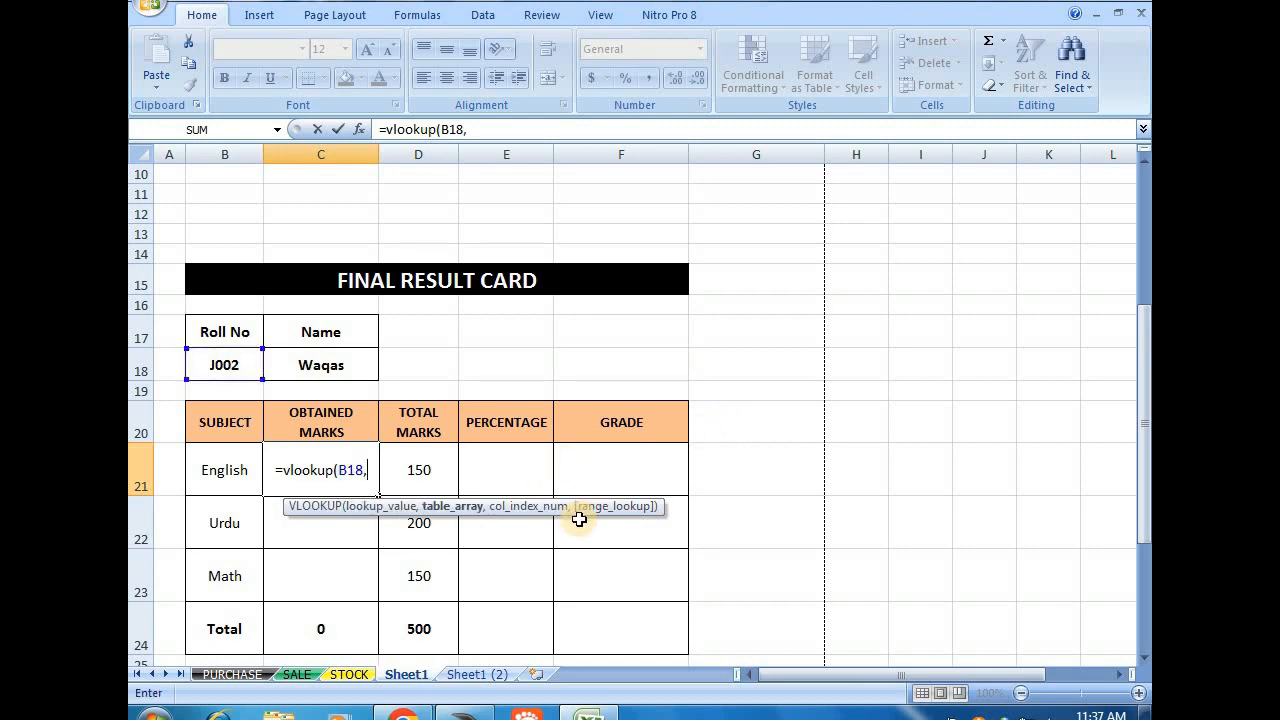
Complete the C21 VLOOKUP with table range B5:F7, column index 3 and range lookup 0
scroll(457, 449, "up", 2)
left_click_drag(231, 248, 608, 393)
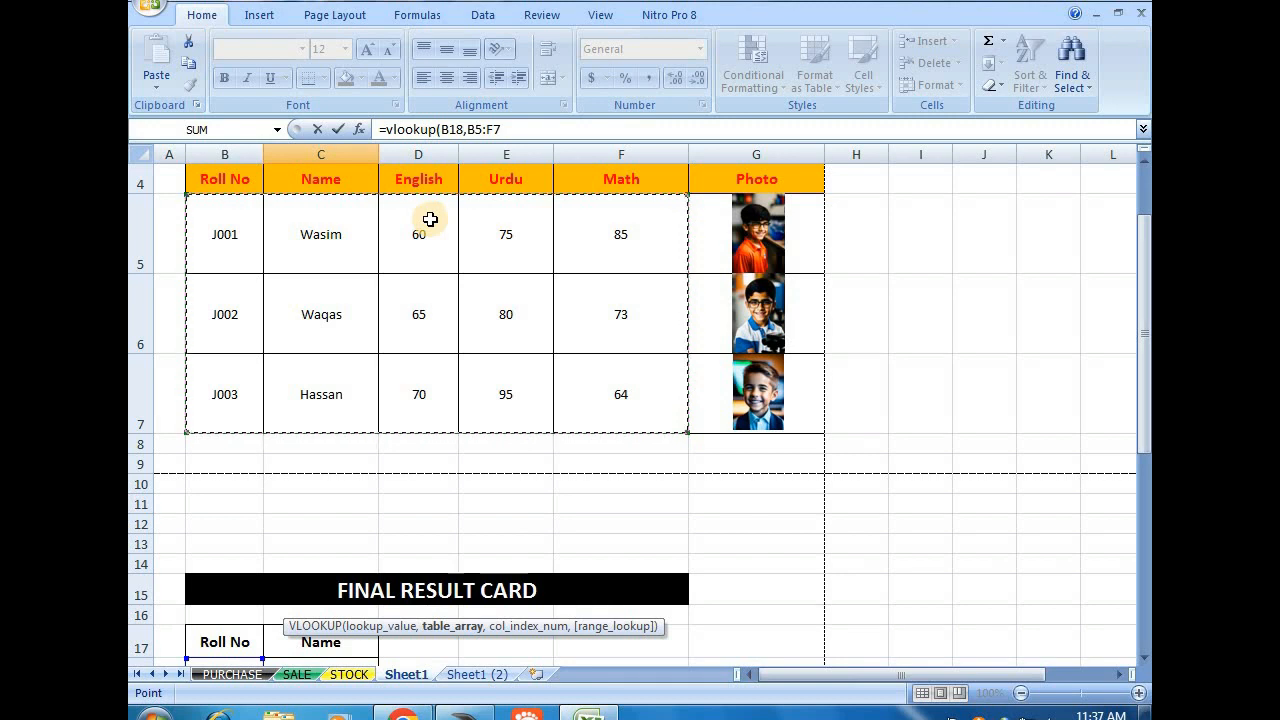
scroll(395, 438, "down", 1)
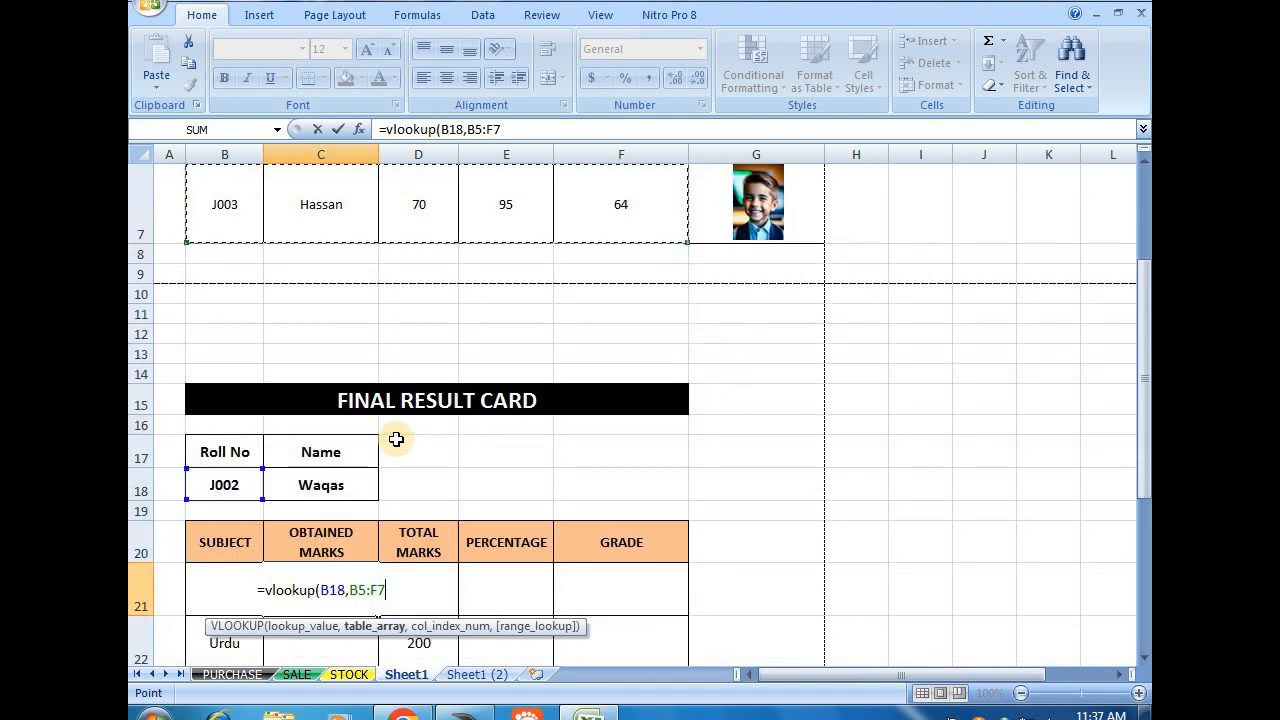
type(",")
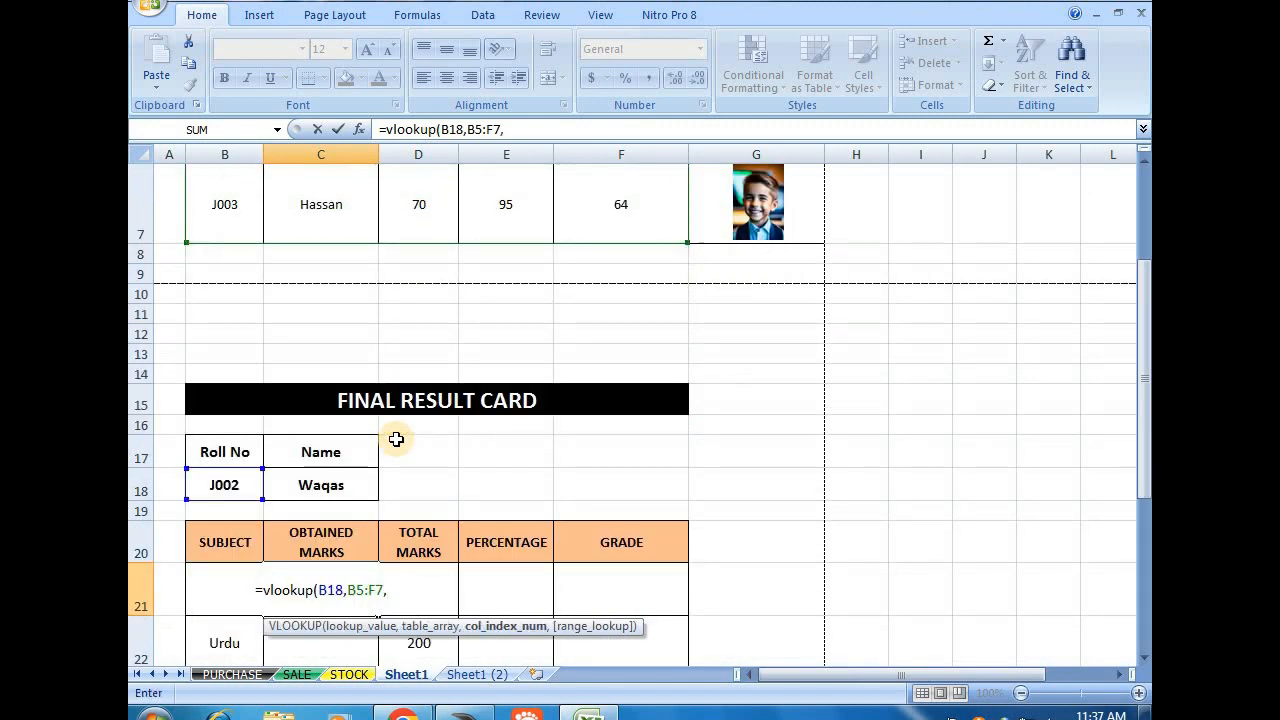
type("3,0")
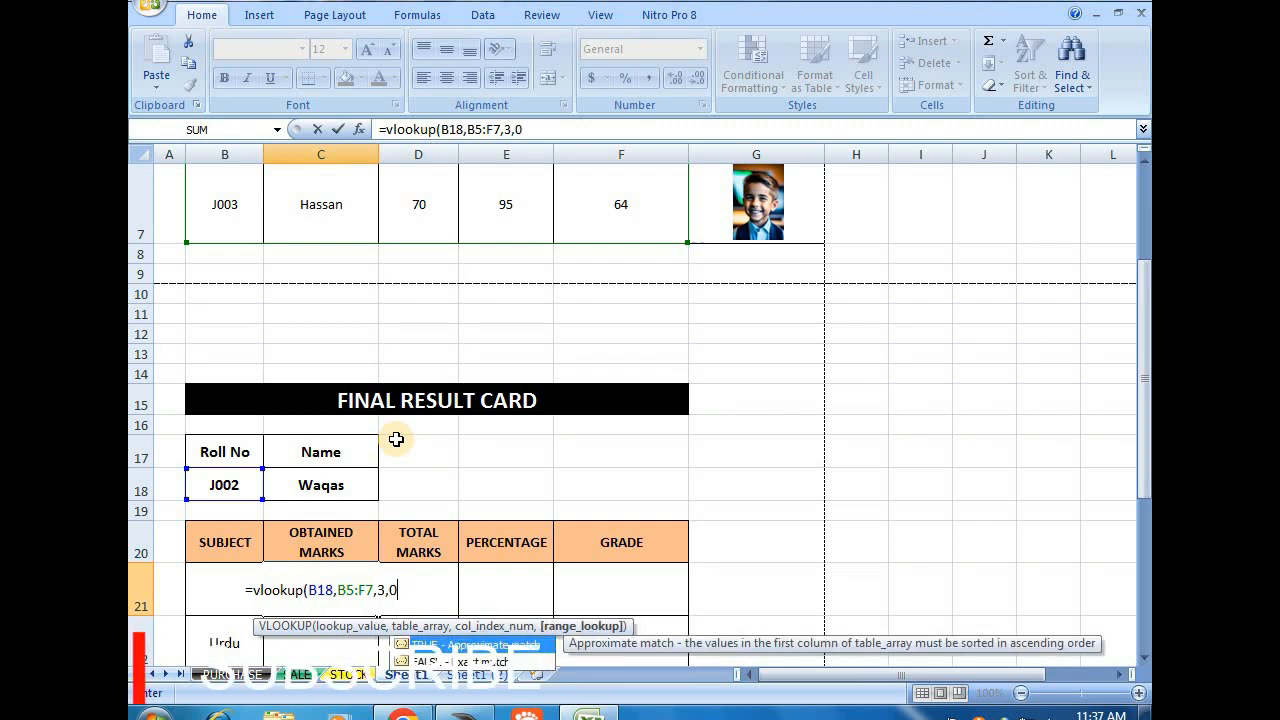
type(")")
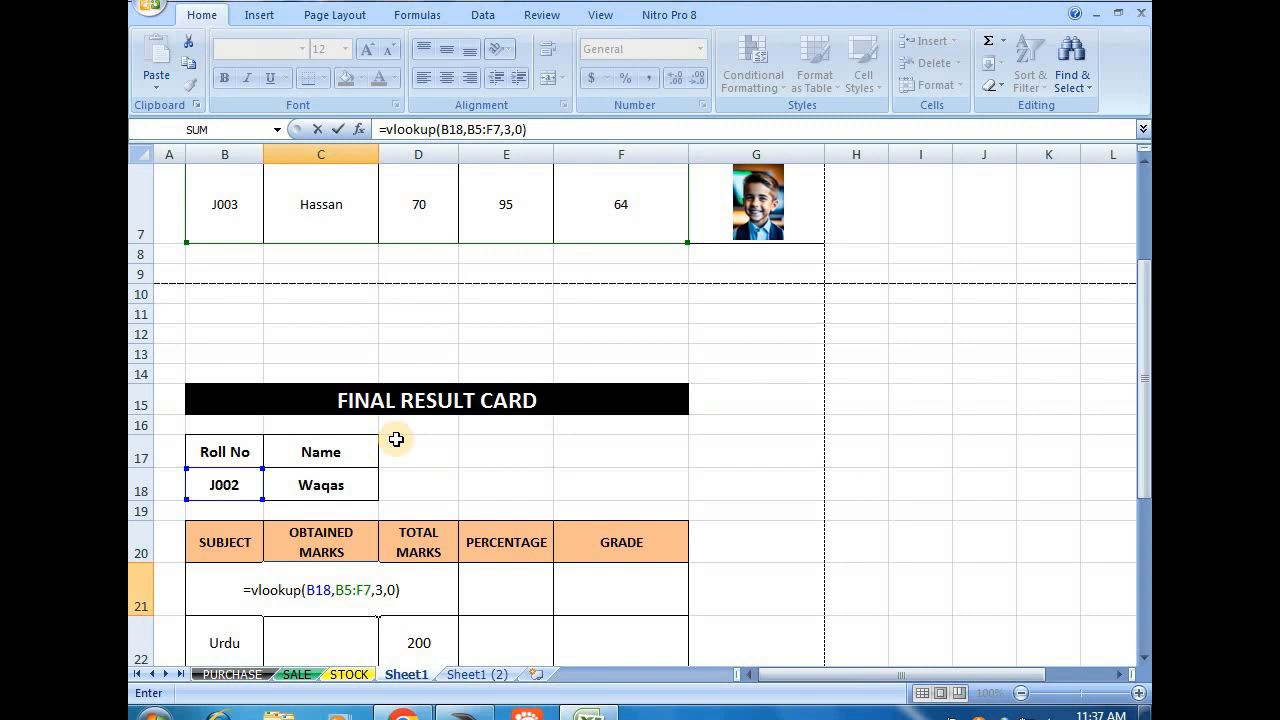
key("Return")
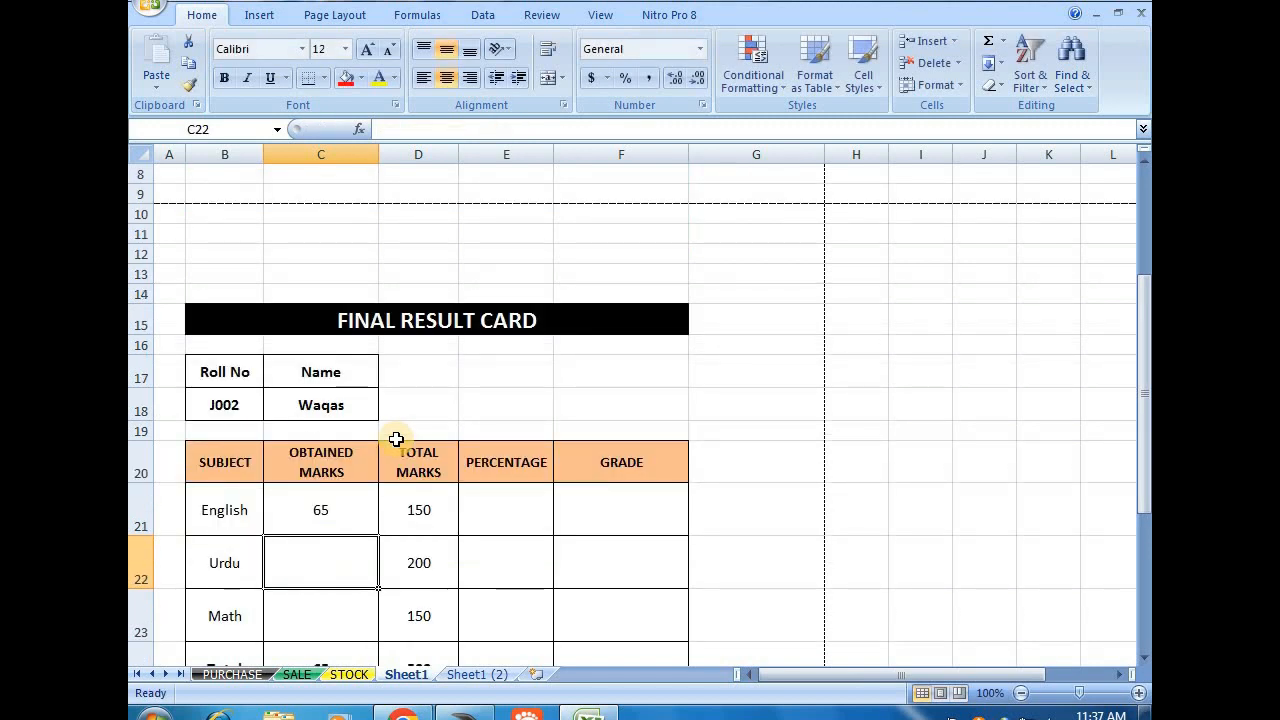
Check the result card's English mark against the same student's English mark in the data sheet
left_click(202, 512)
left_click(231, 405)
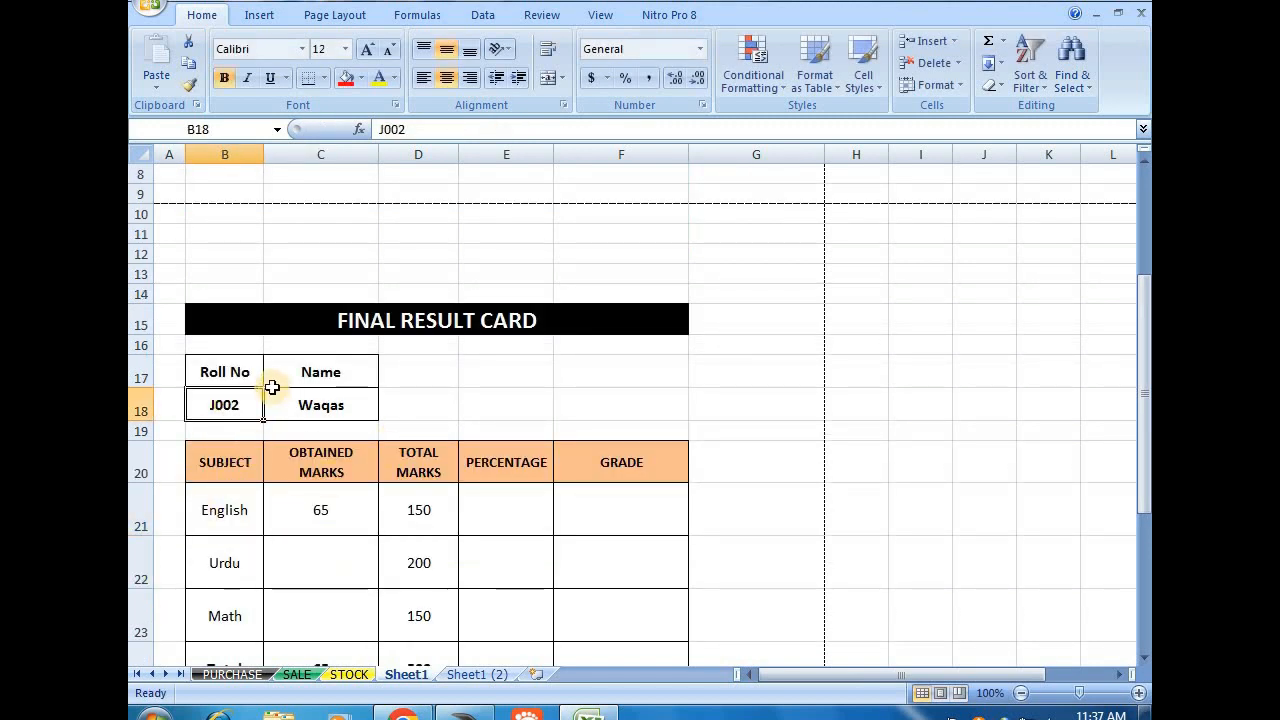
left_click(236, 520)
left_click(305, 516)
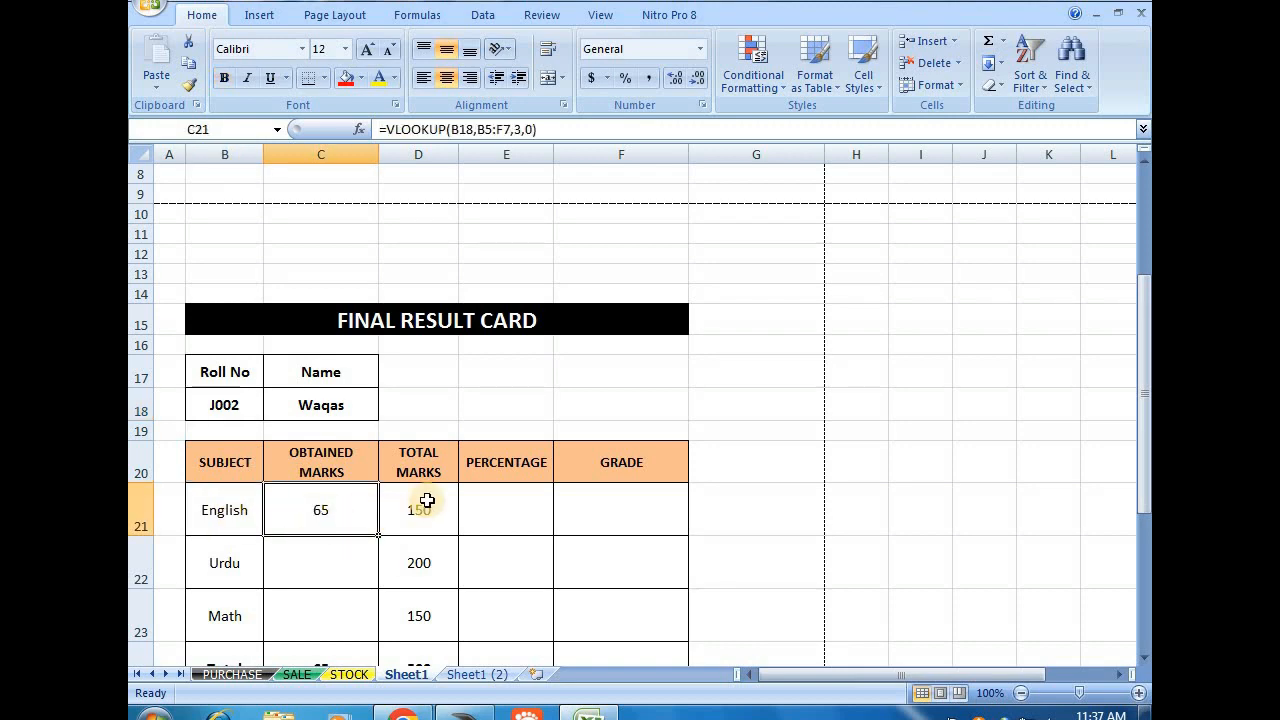
scroll(425, 500, "up", 2)
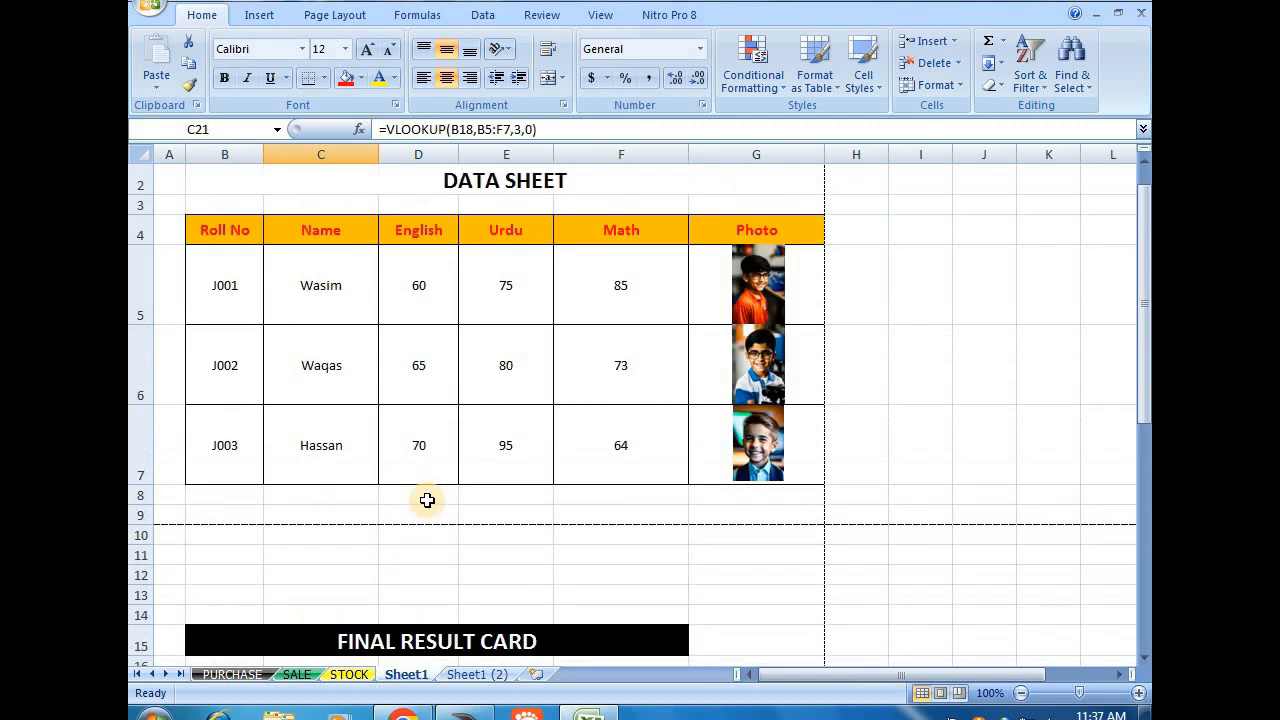
left_click(231, 374)
left_click(420, 367)
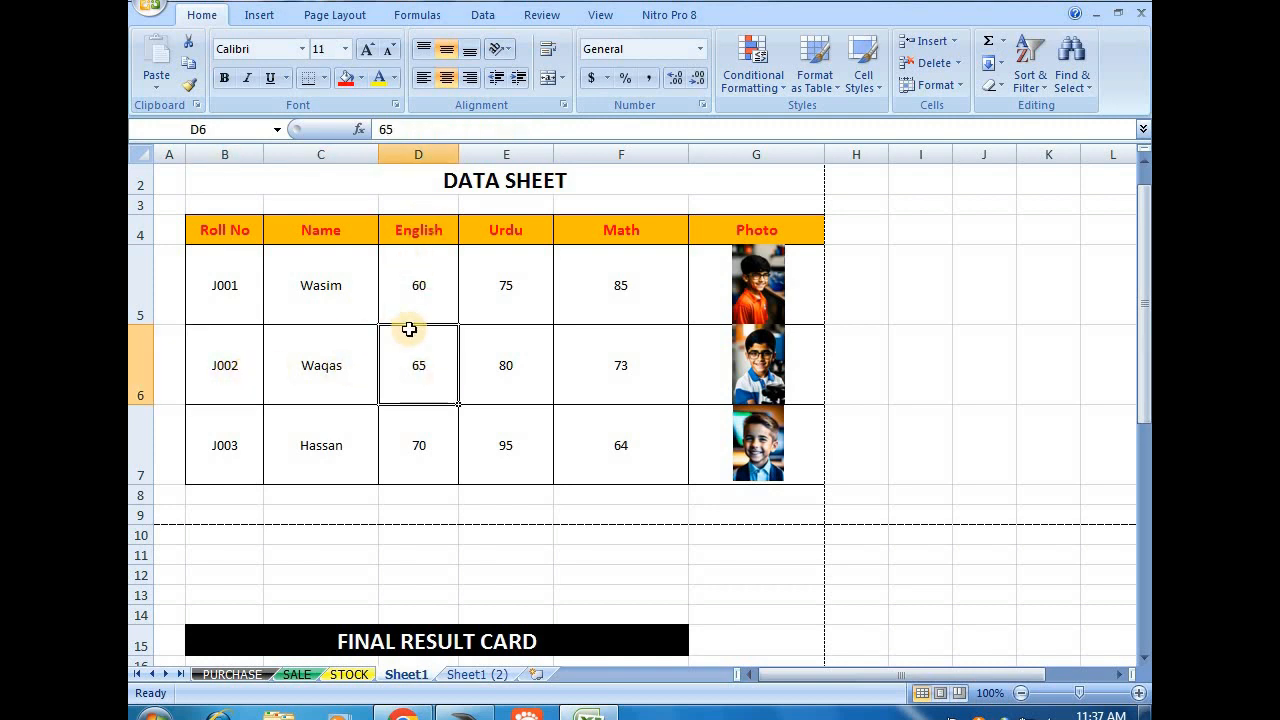
scroll(476, 430, "down", 3)
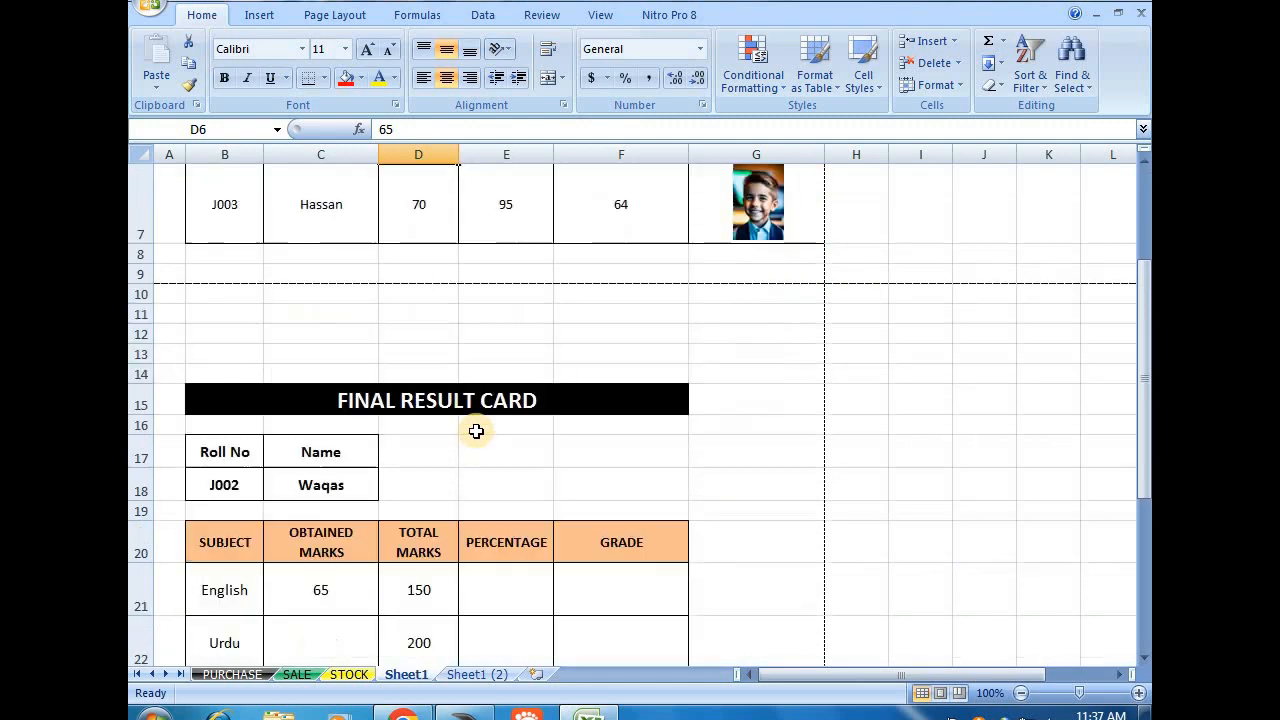
Make the C21 formula's references absolute, so that it reads =VLOOKUP($B$18,$B$5:$F$7,3,0)
left_click(339, 473)
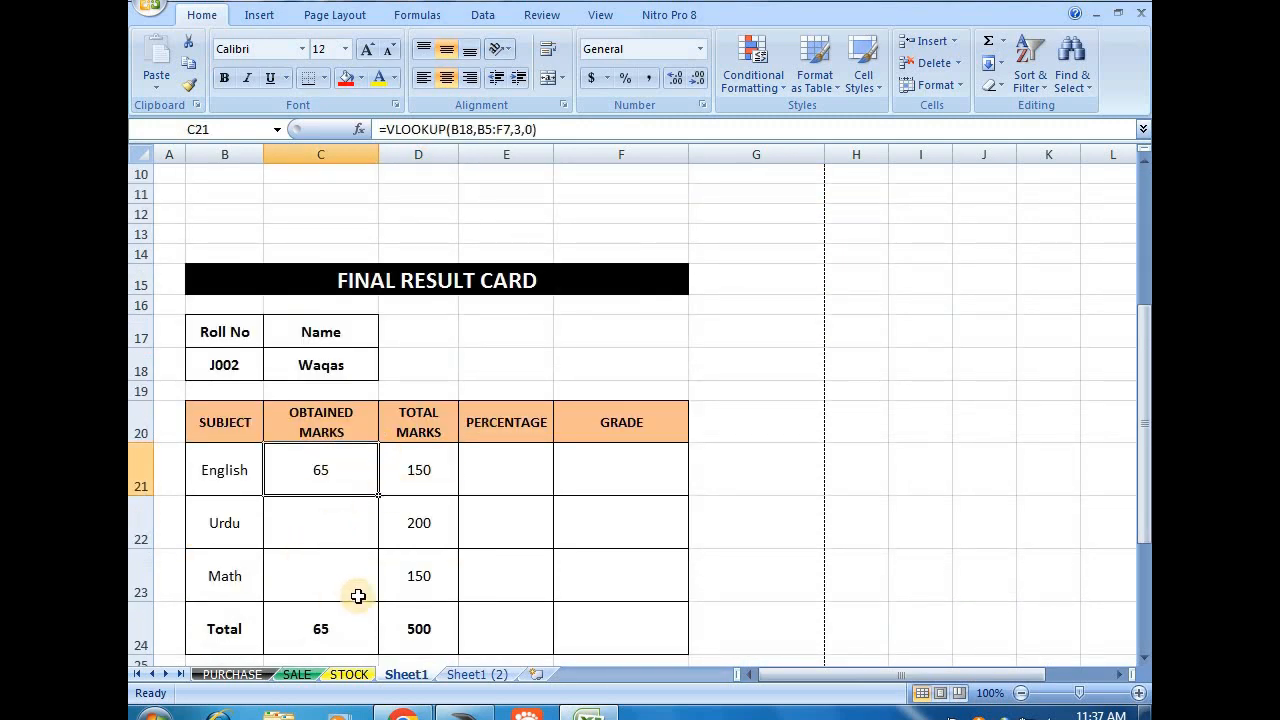
double_click(325, 472)
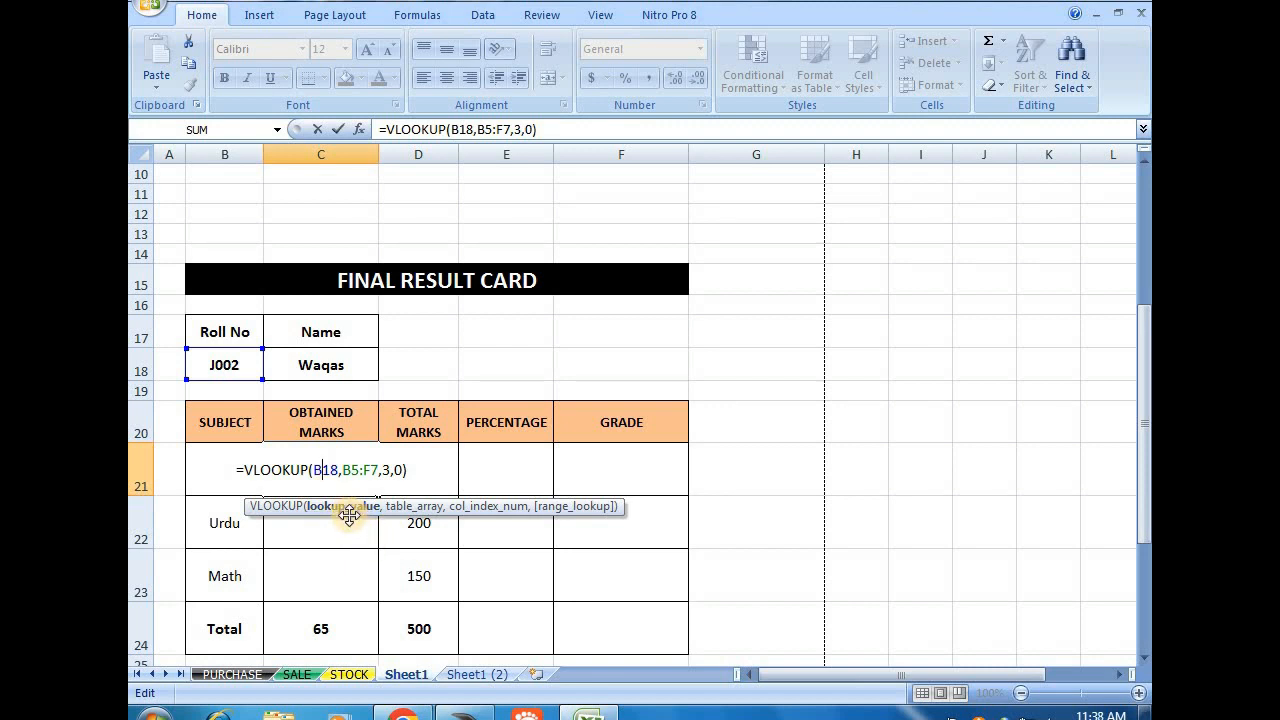
key("F4")
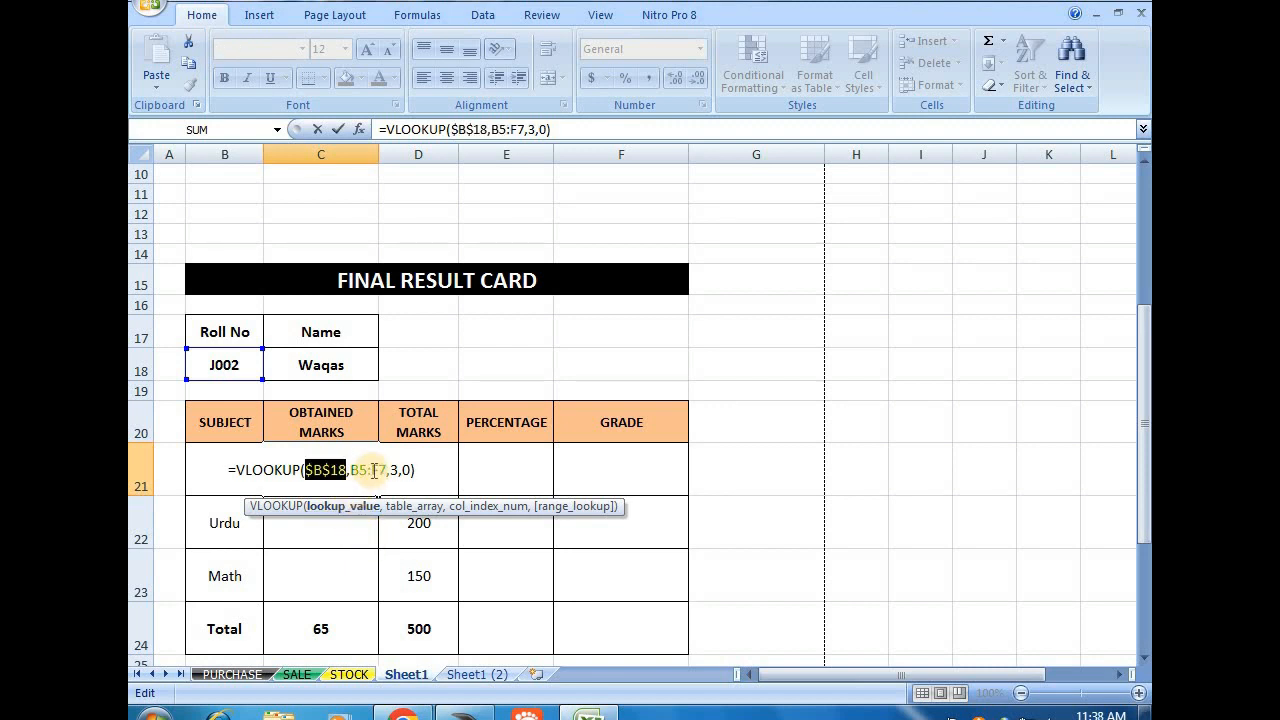
left_click(366, 470)
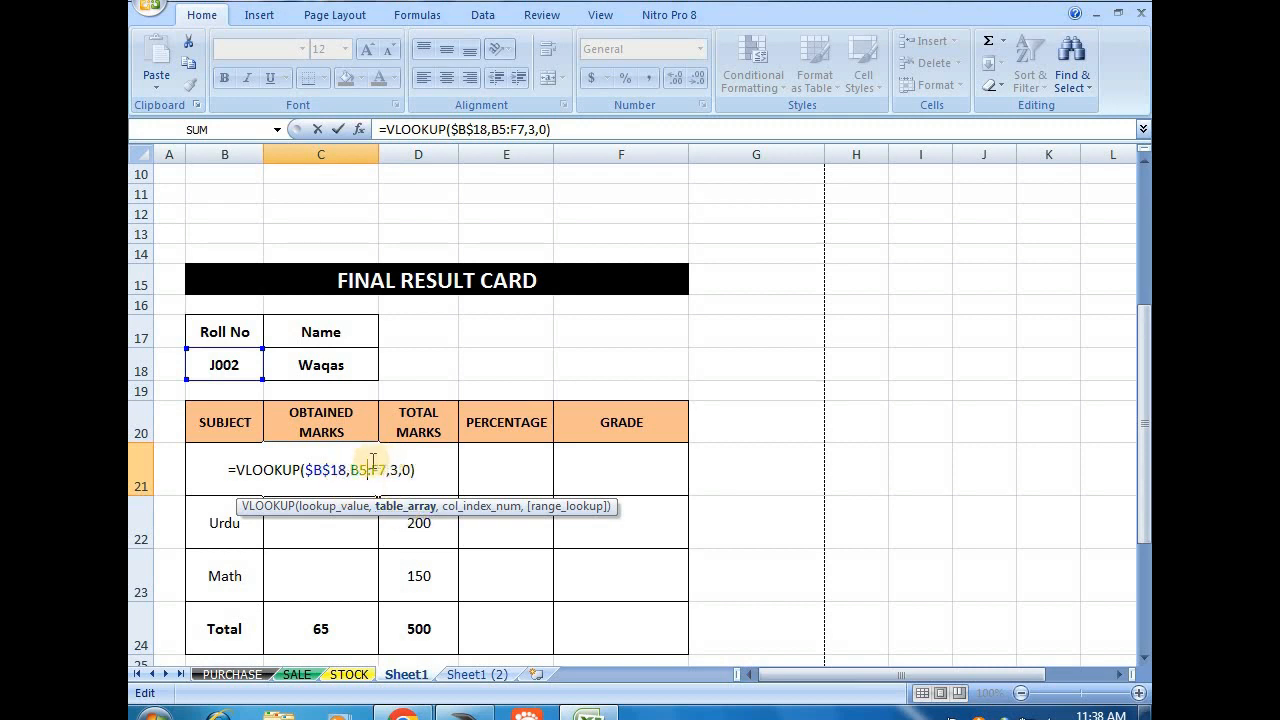
key("F4")
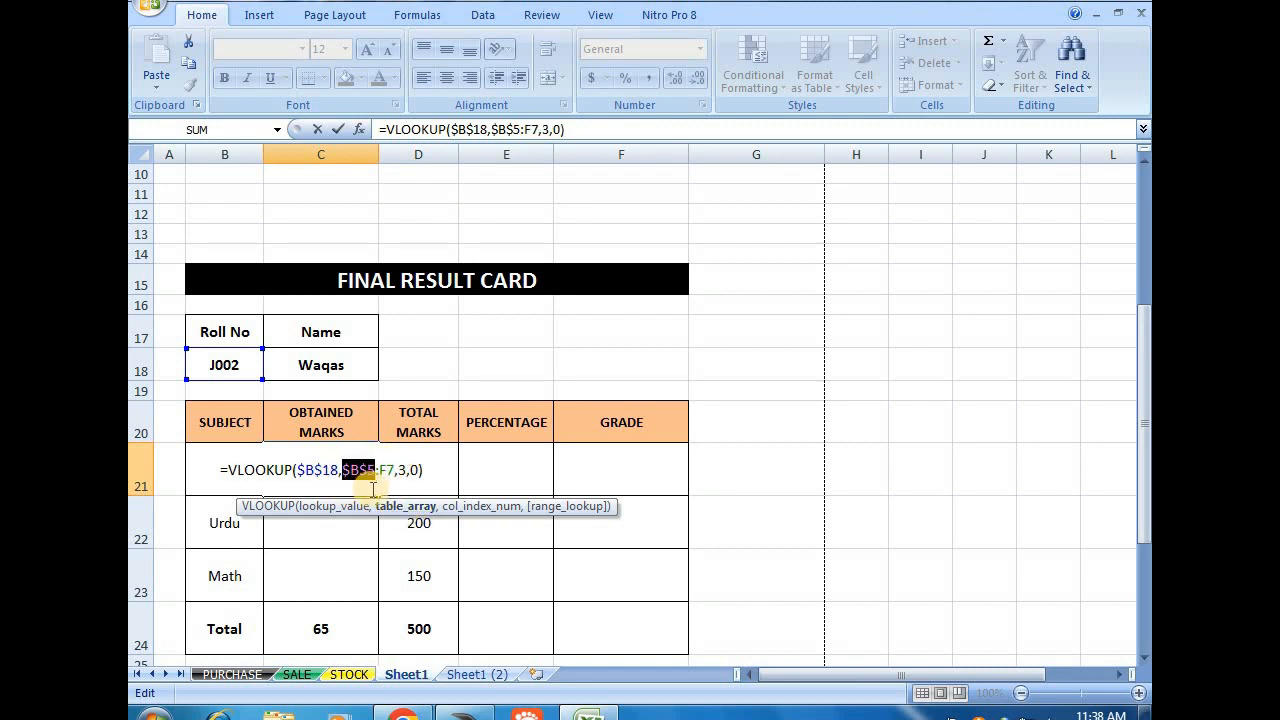
left_click(385, 470)
key("F4")
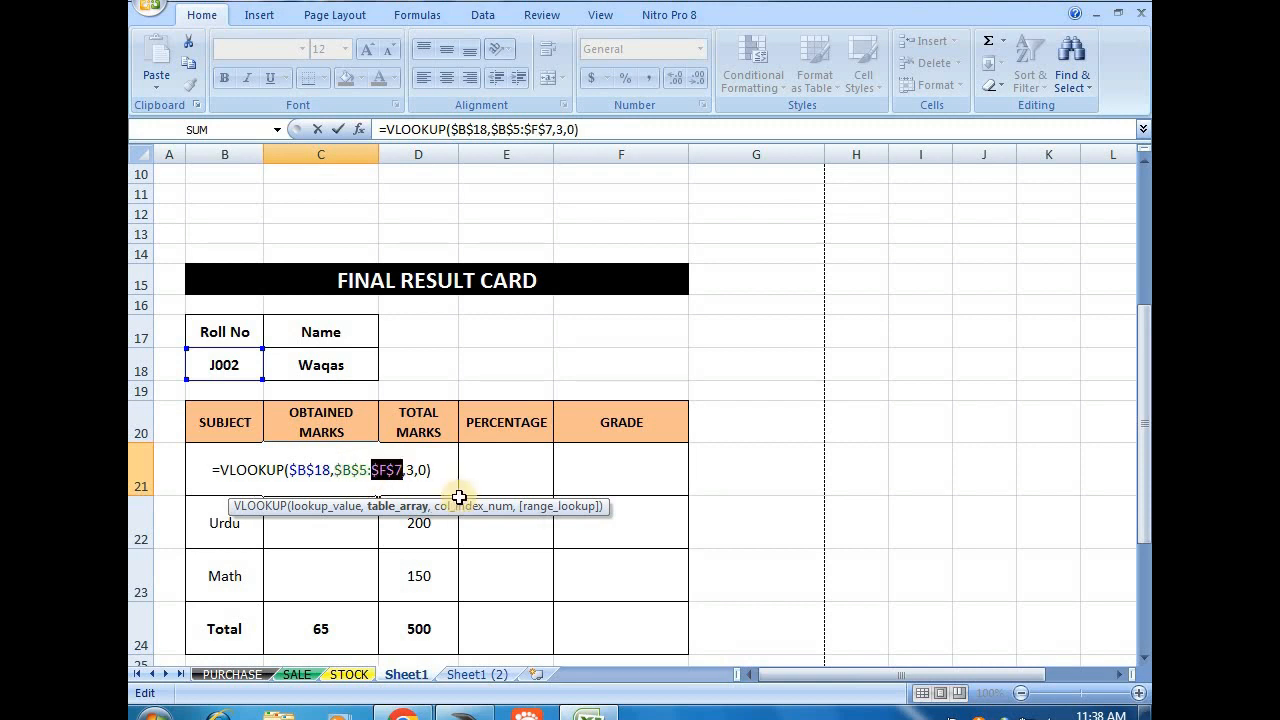
key("Return")
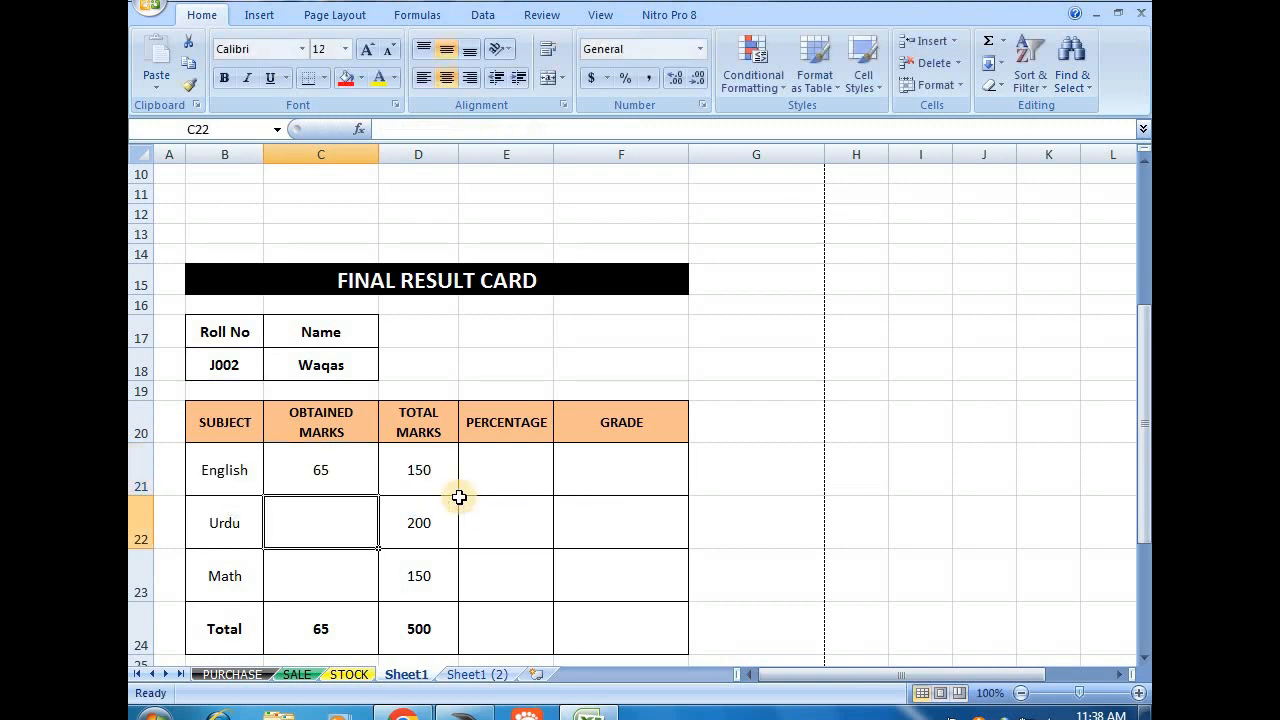
left_click(356, 483)
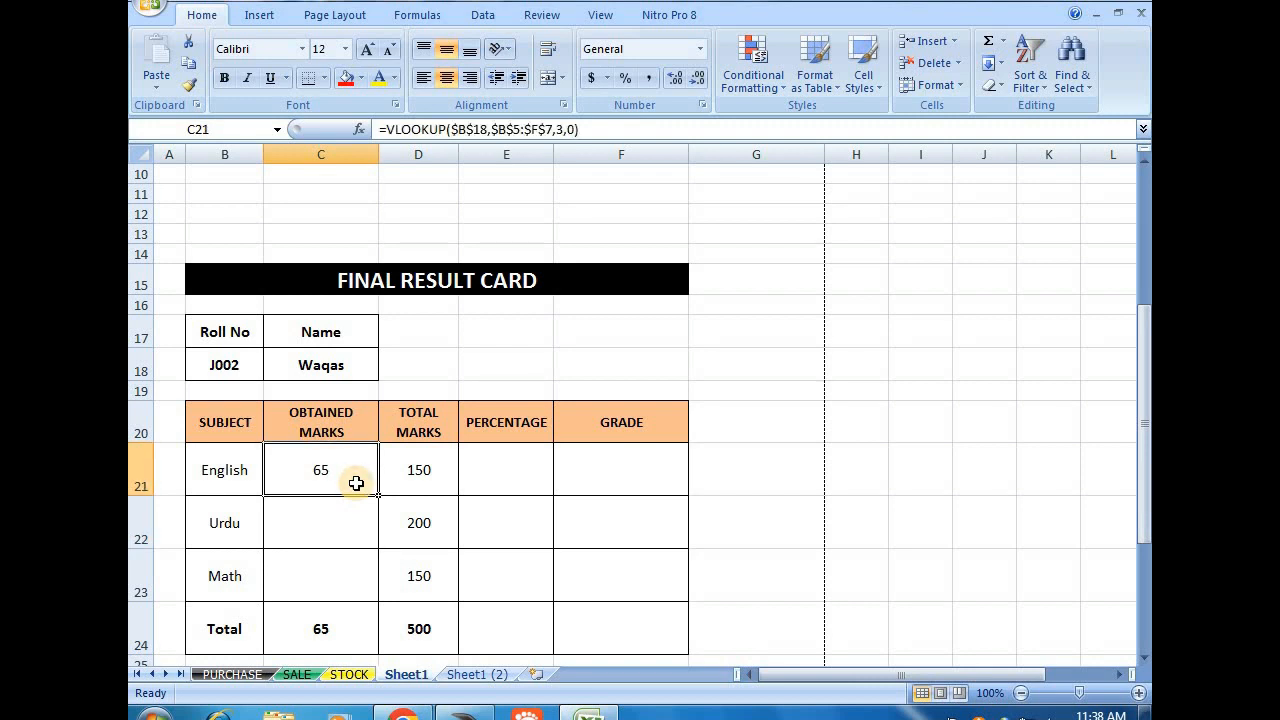
Copy the English marks formula from C21 into the Urdu obtained marks cell C22
key("ctrl+c")
left_click(331, 523)
key("ctrl+v")
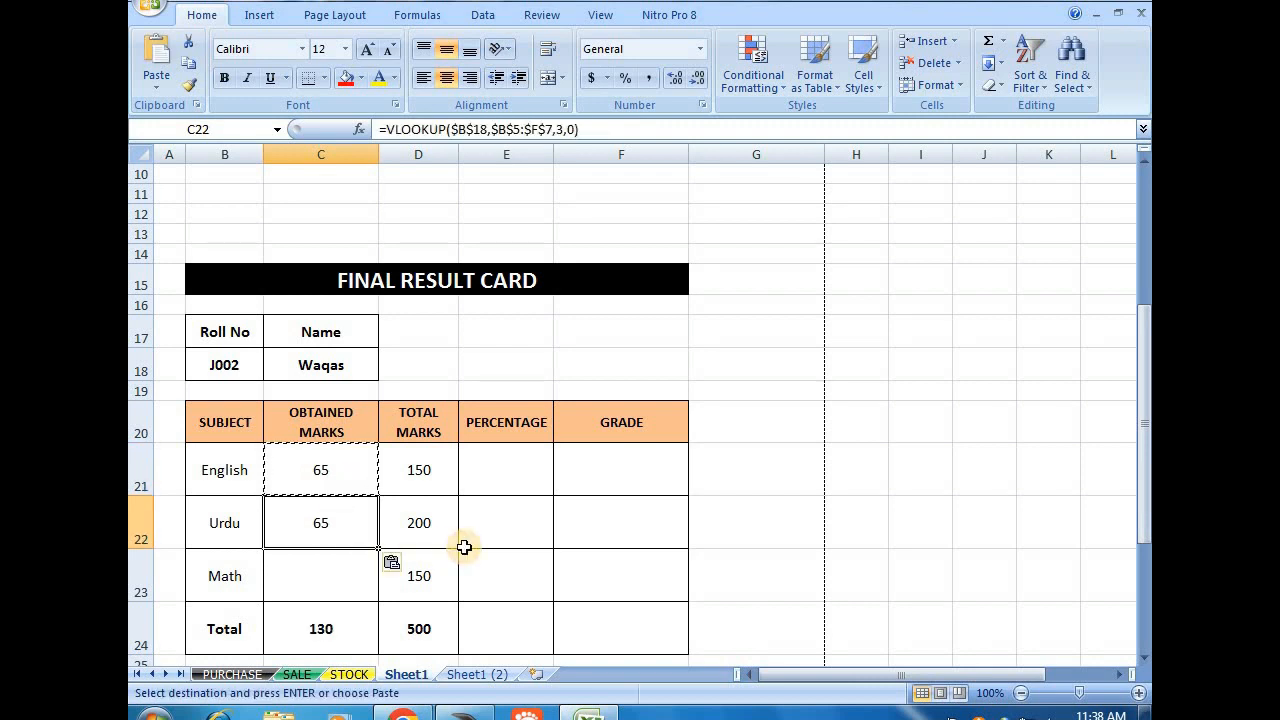
key("Escape")
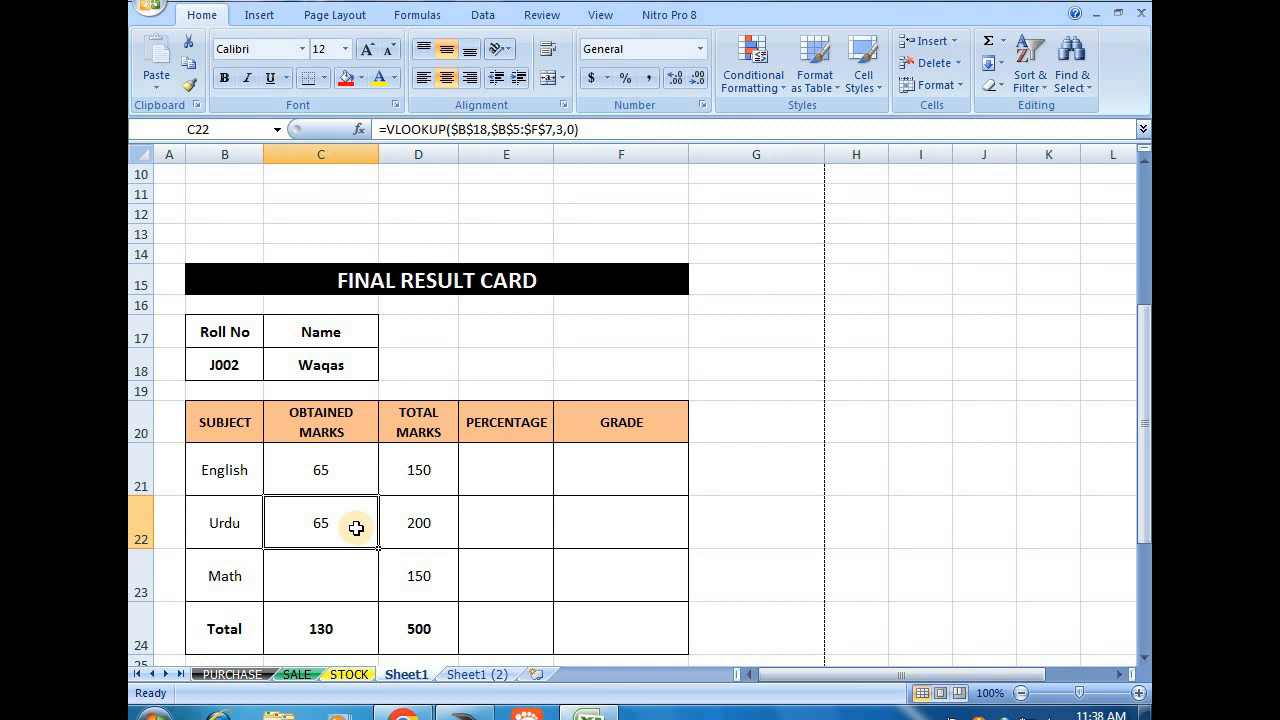
Review the C22 formula and count the data sheet columns from Roll No to Urdu to find the column index
double_click(356, 528)
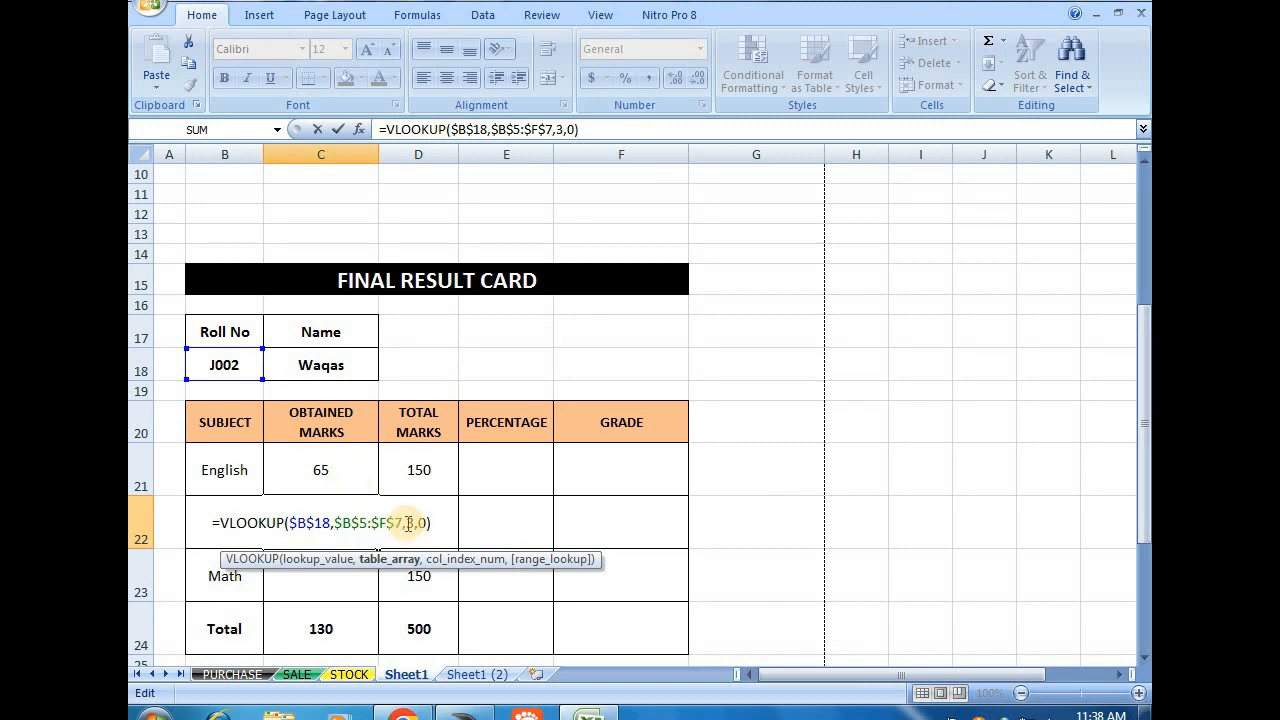
scroll(380, 420, "up", 2)
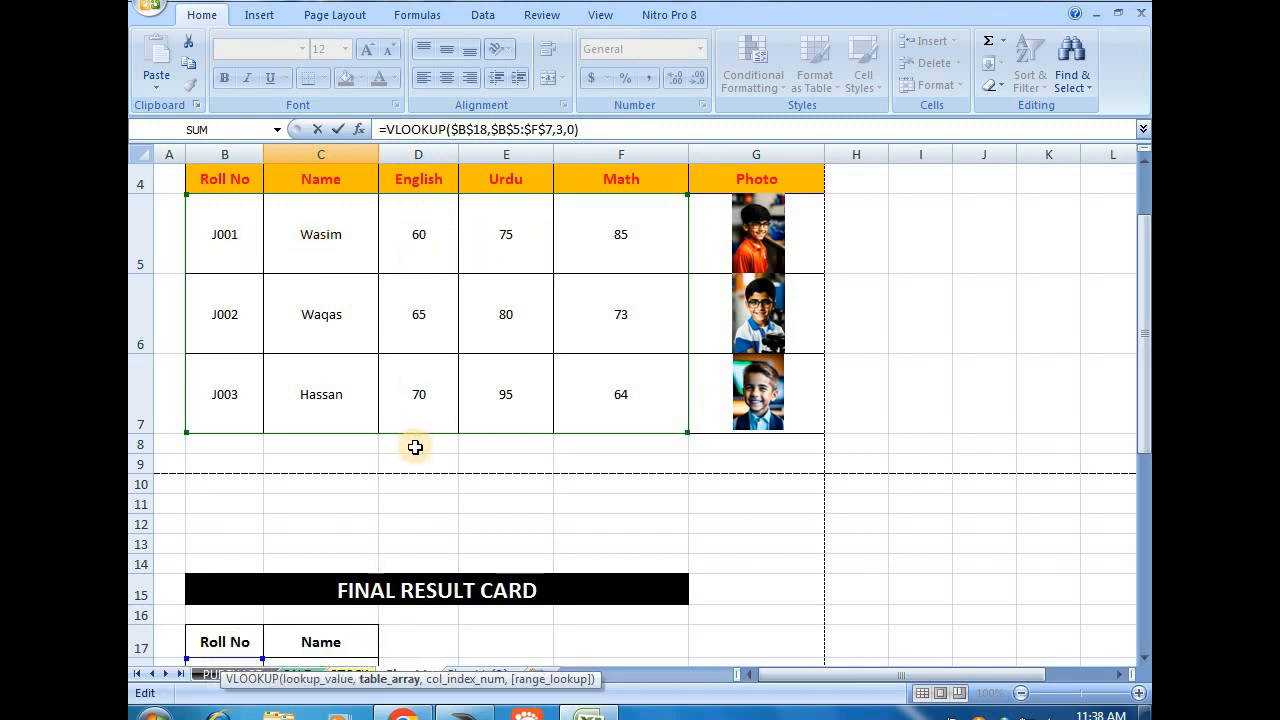
scroll(409, 514, "down", 2)
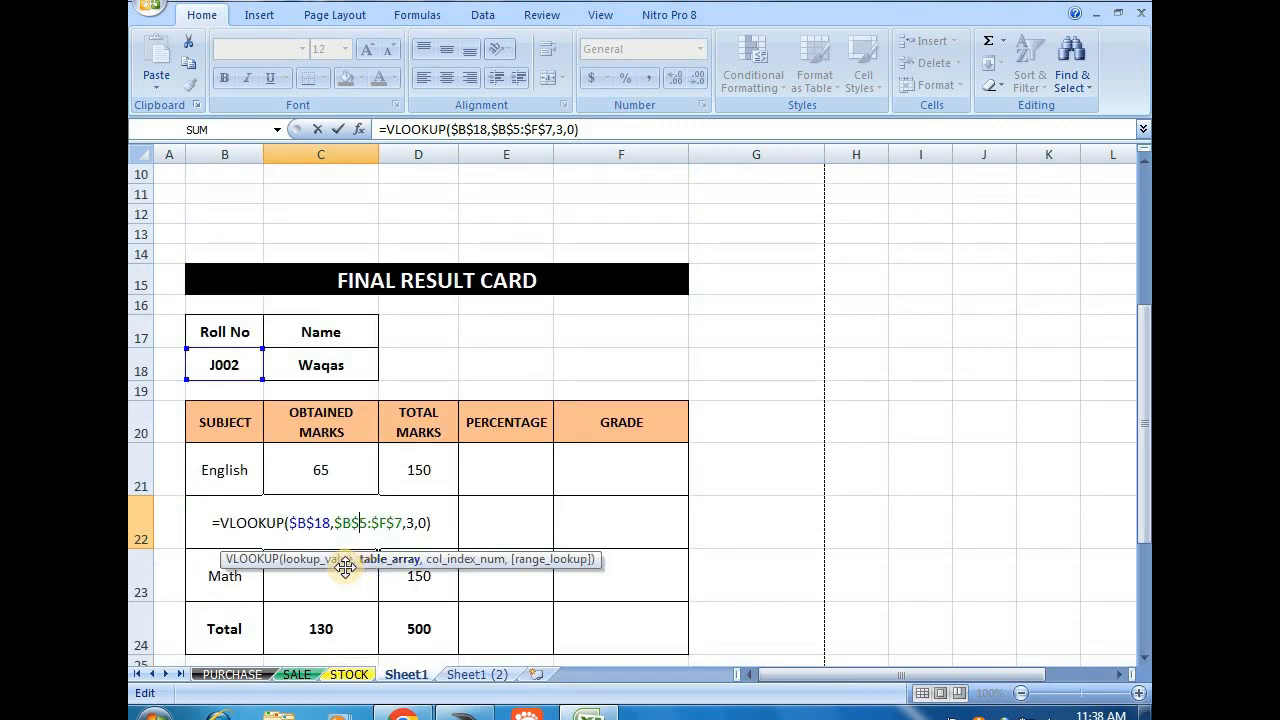
key("ctrl+Return")
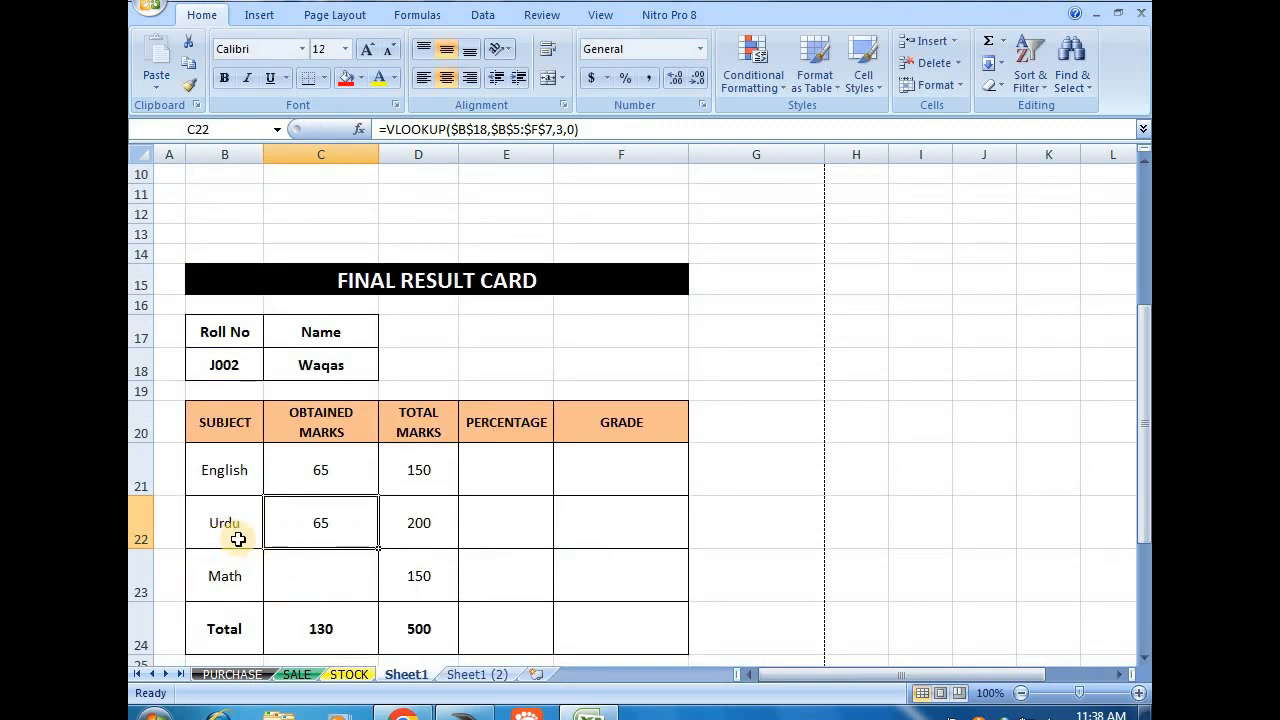
scroll(353, 518, "up", 3)
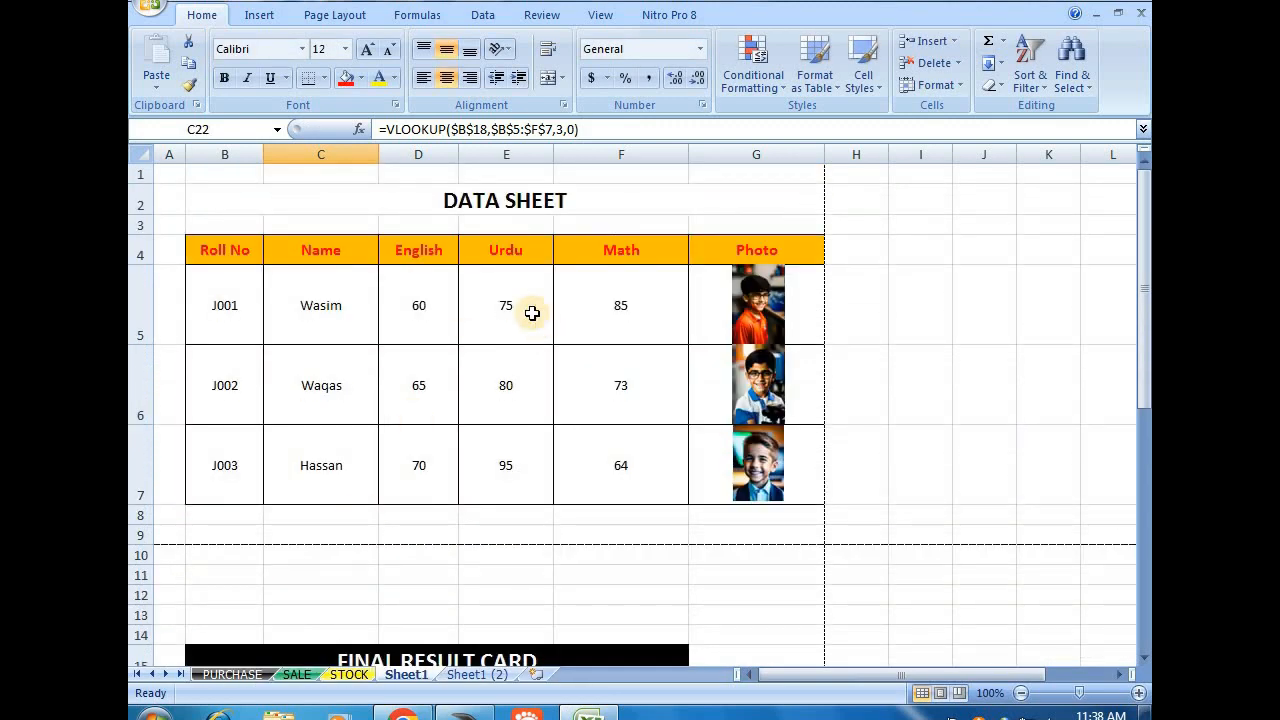
left_click(517, 305)
left_click(246, 306)
left_click(348, 306)
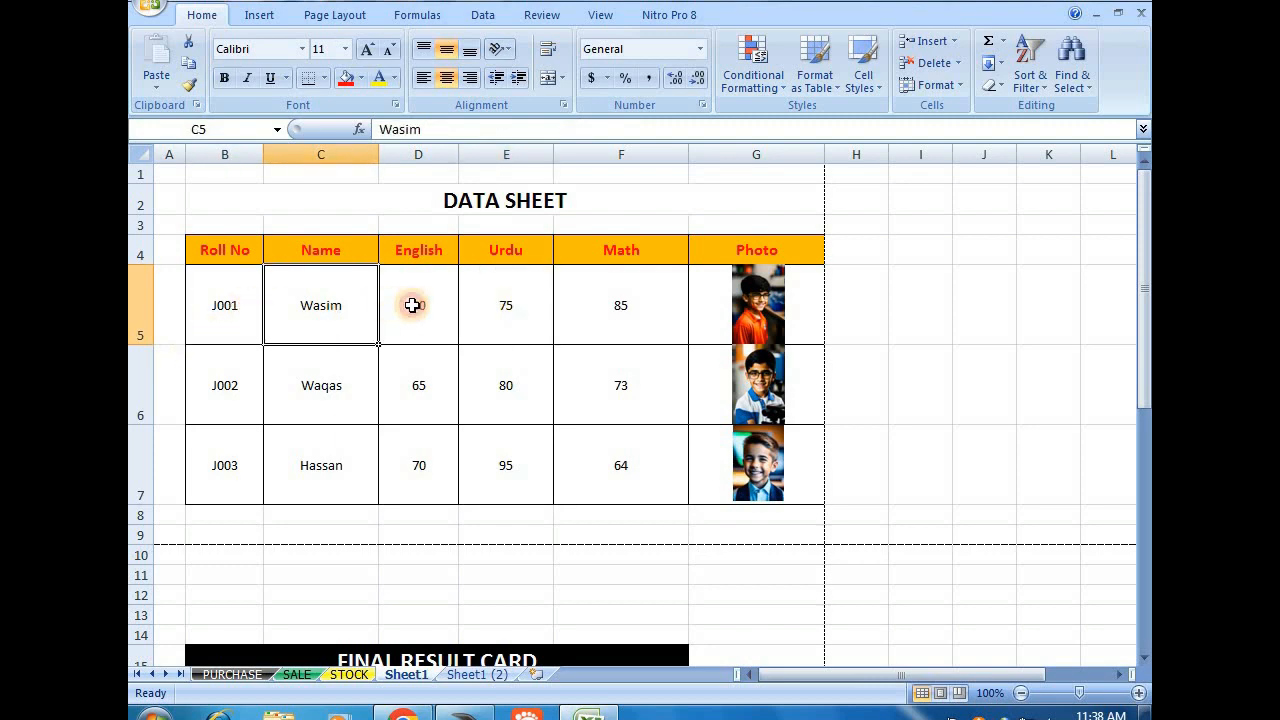
left_click(416, 305)
left_click(511, 310)
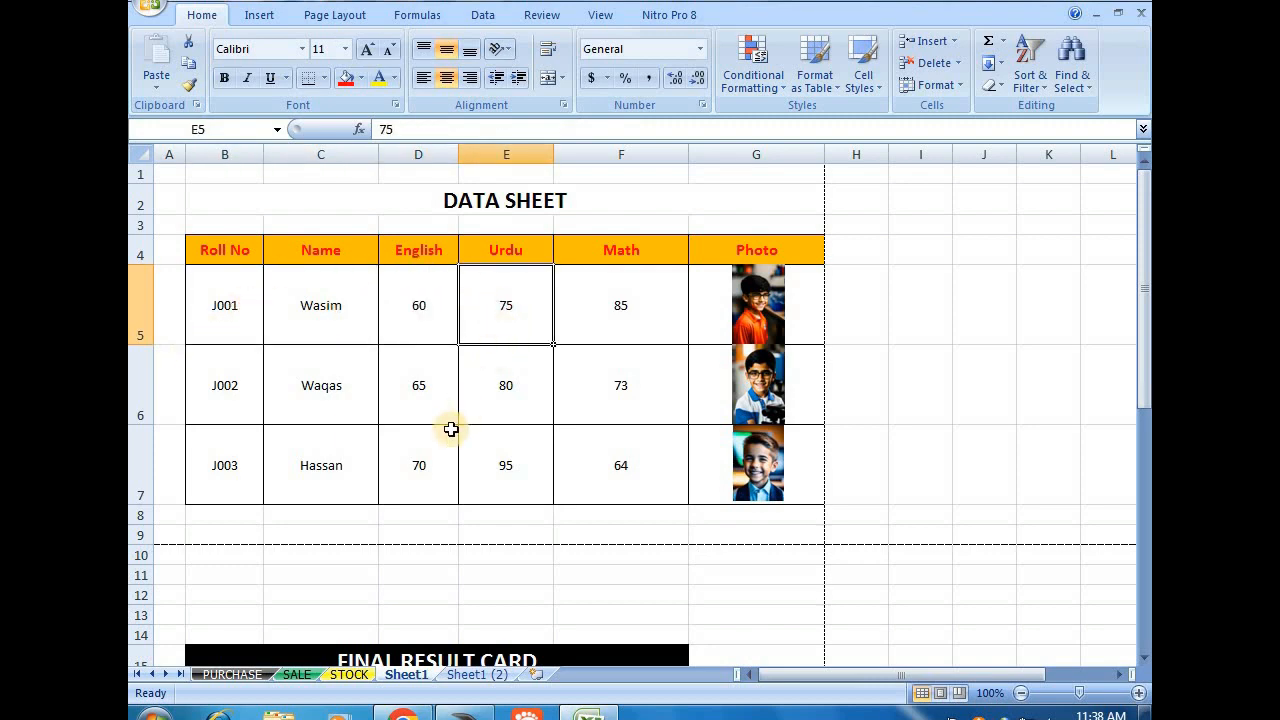
scroll(370, 614, "down", 3)
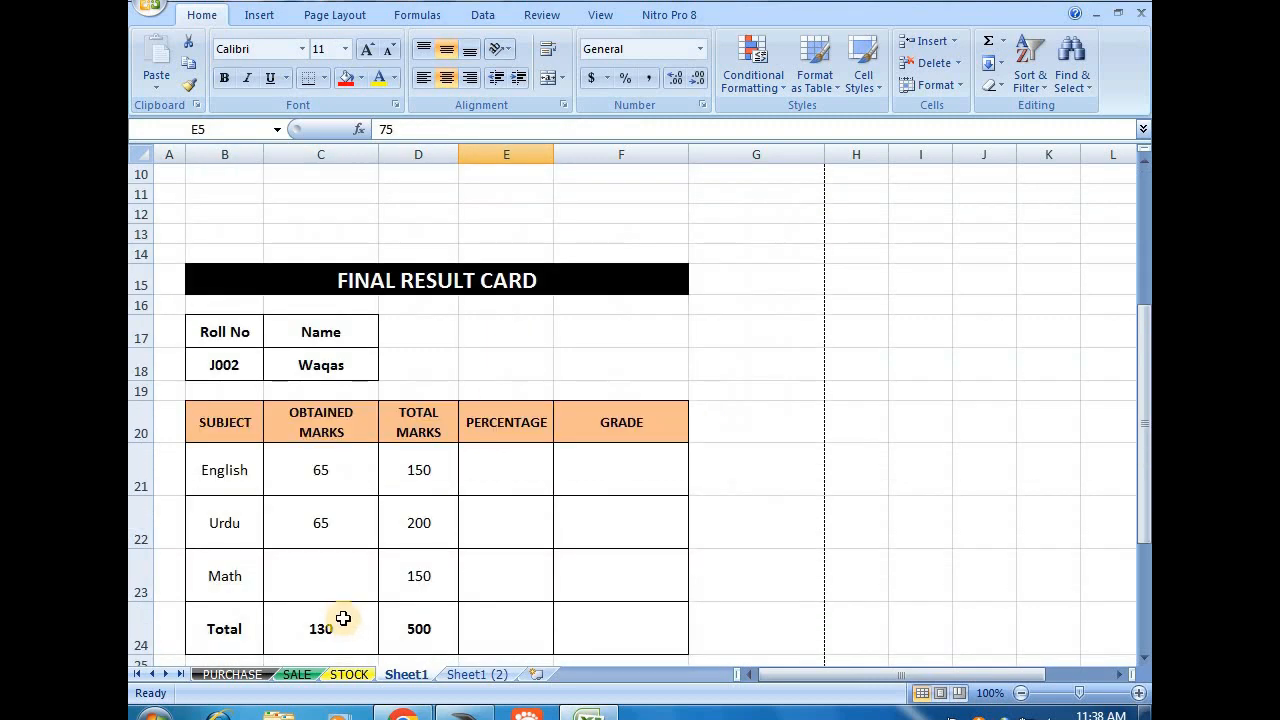
Set the column index in the C22 VLOOKUP formula to 4
double_click(315, 520)
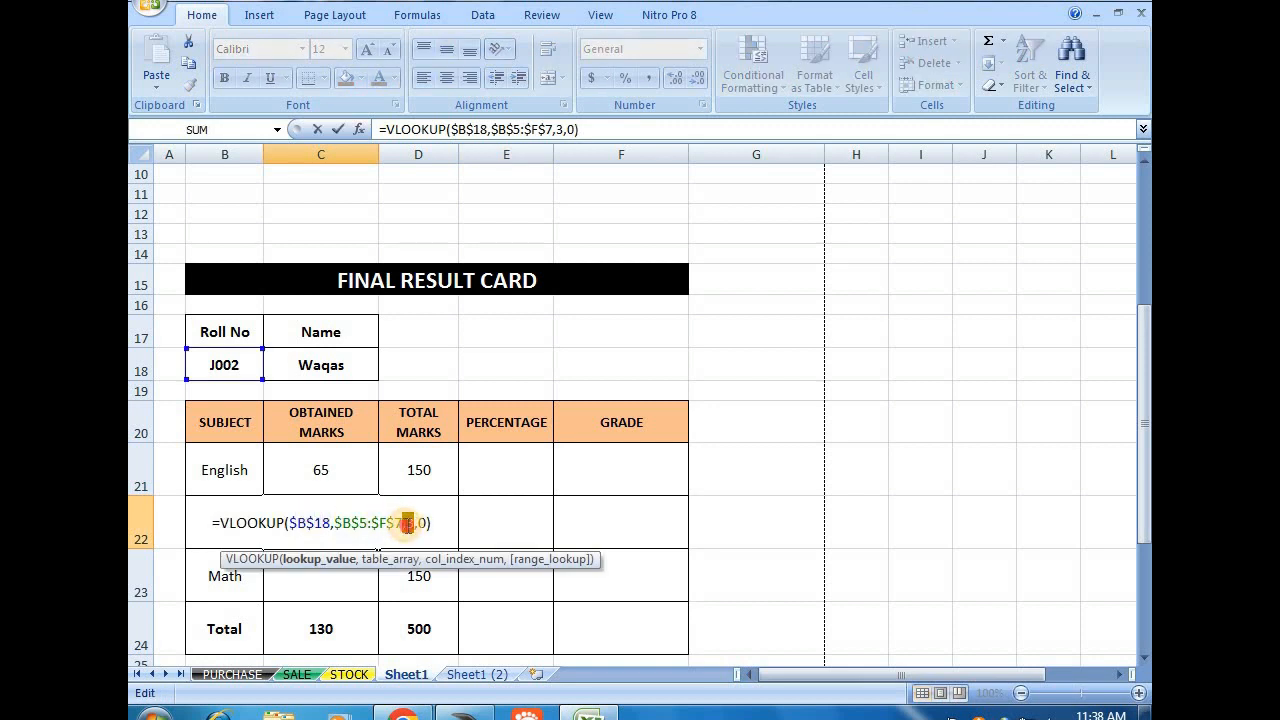
double_click(409, 522)
key("Return")
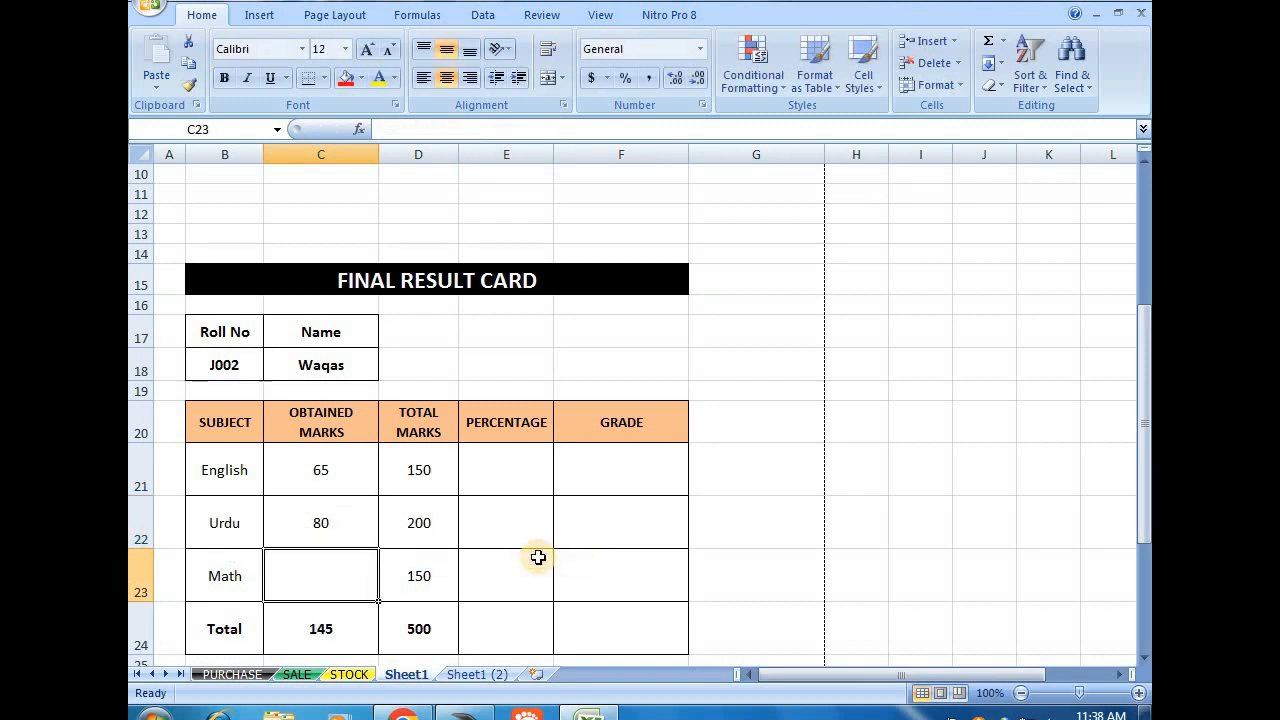
Compare the result card's Urdu mark with the same student's Urdu mark in the data sheet
left_click(234, 528)
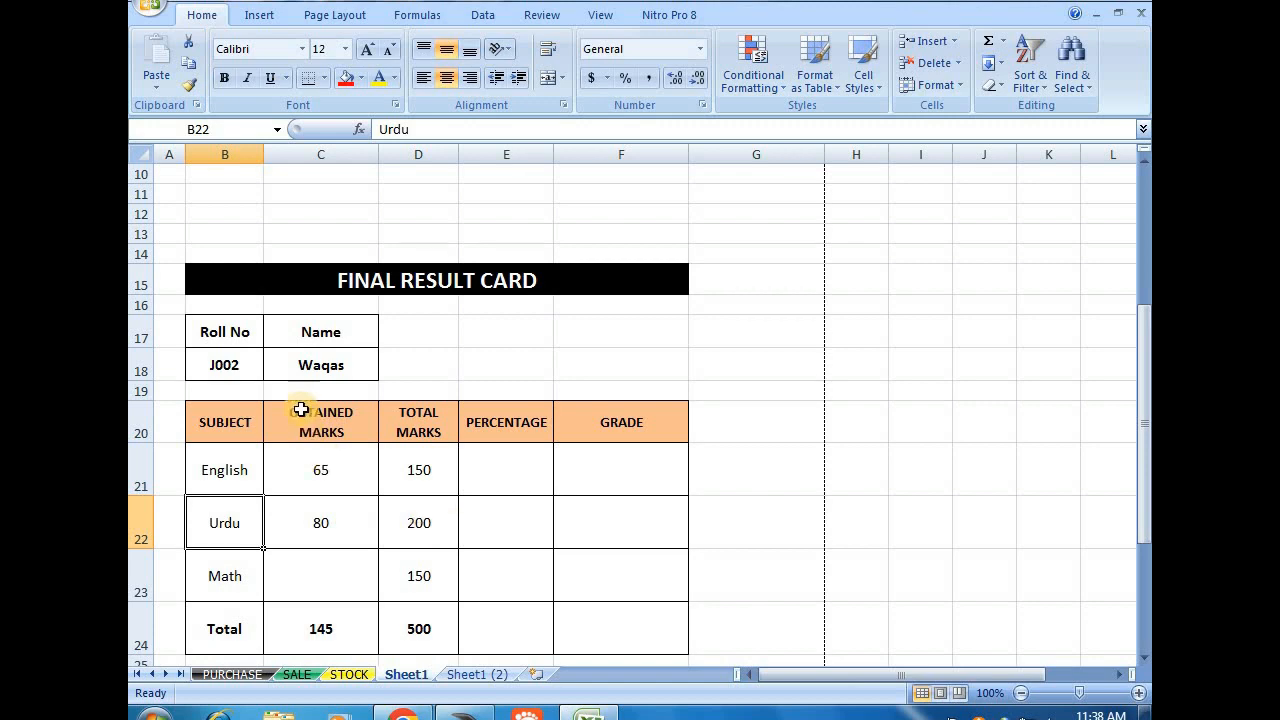
scroll(381, 540, "up", 2)
scroll(381, 540, "up", 1)
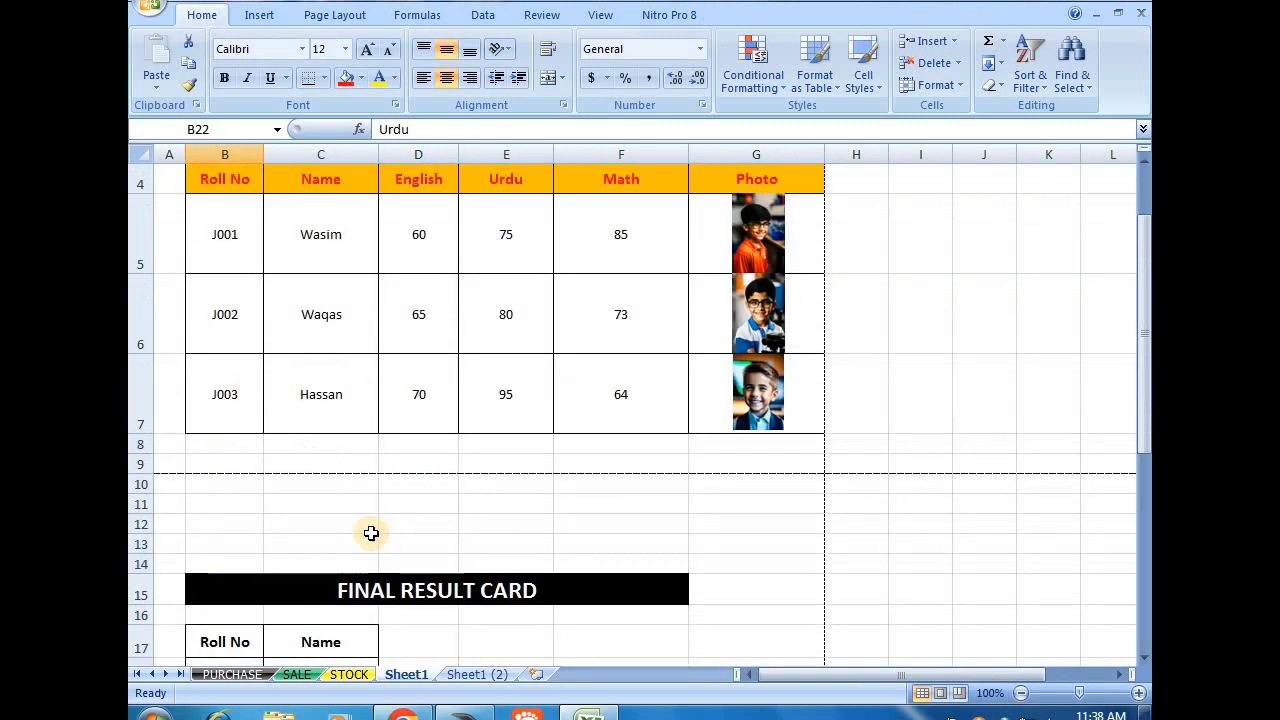
left_click(231, 326)
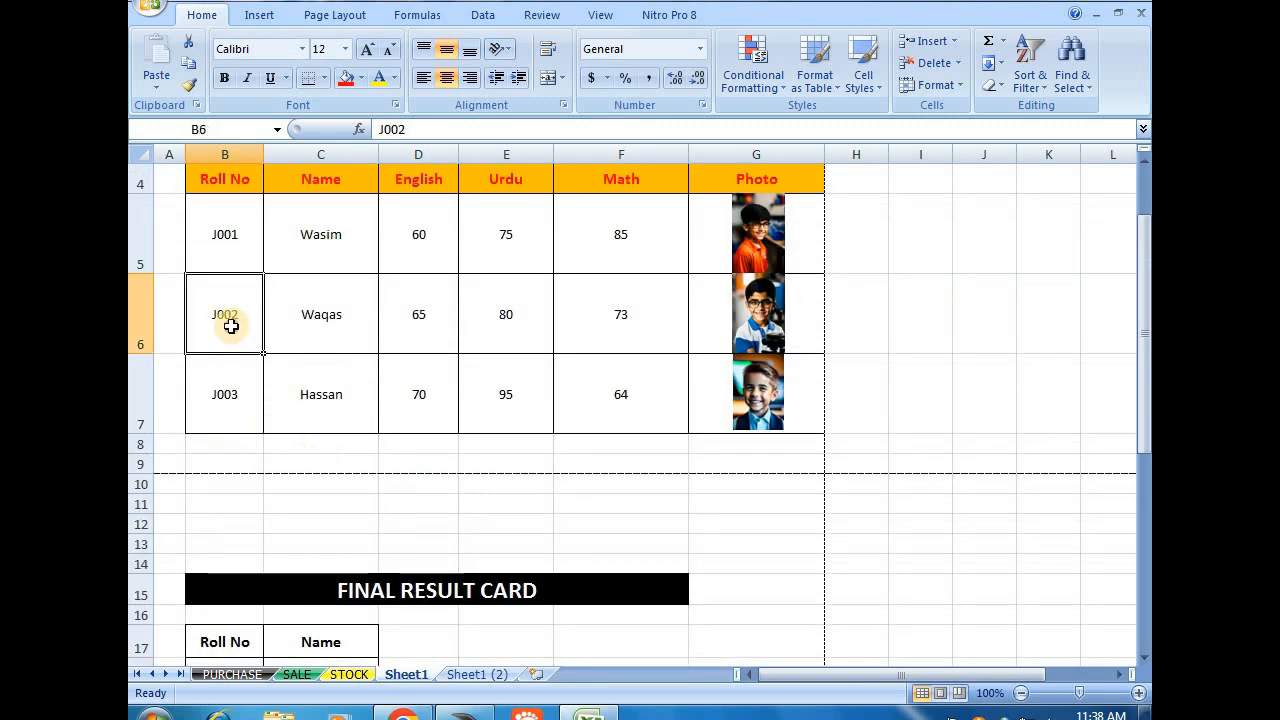
left_click(506, 330)
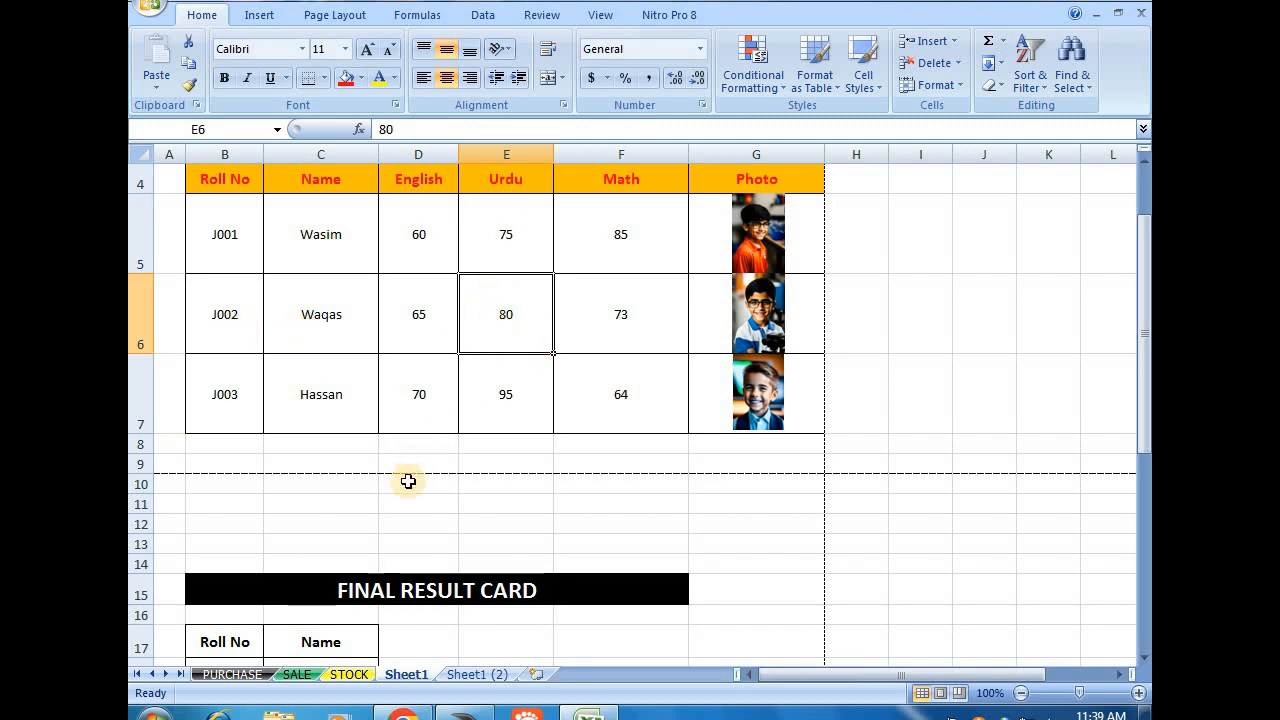
scroll(390, 495, "down", 3)
Copy the Urdu marks formula from C22 into the Math obtained marks cell C23
left_click(323, 466)
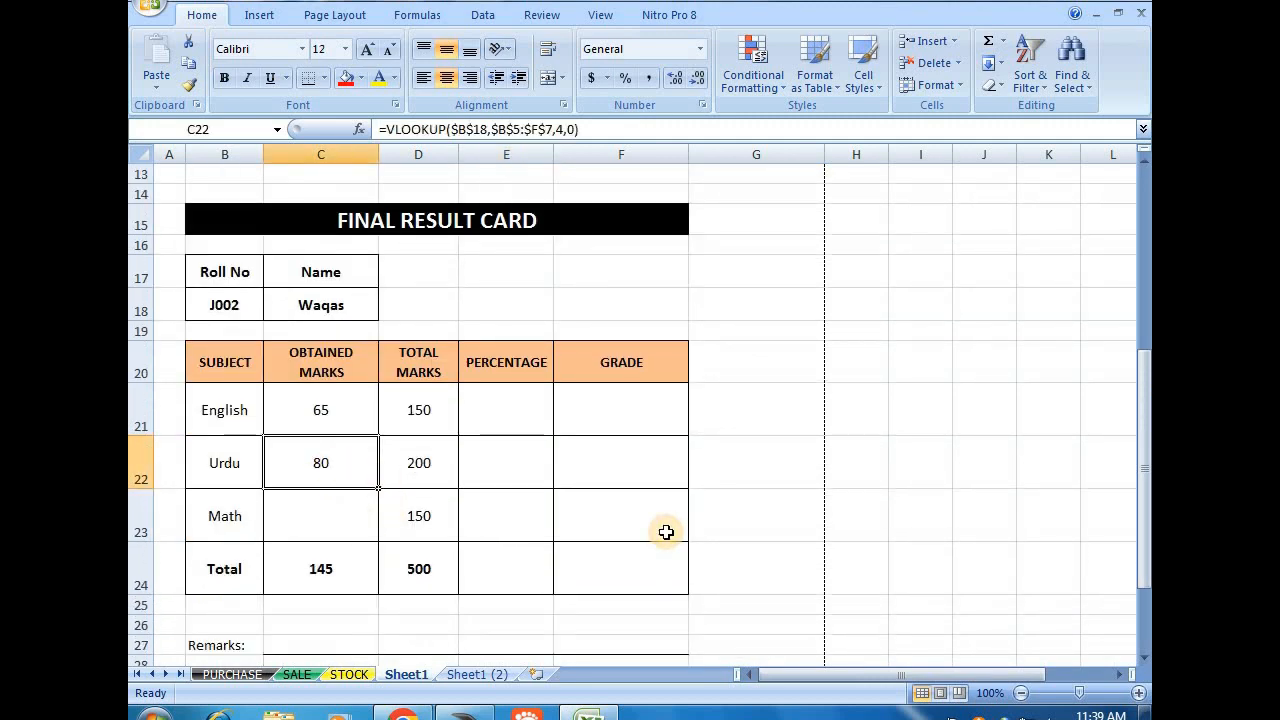
key("ctrl+c")
key("Down")
key("Return")
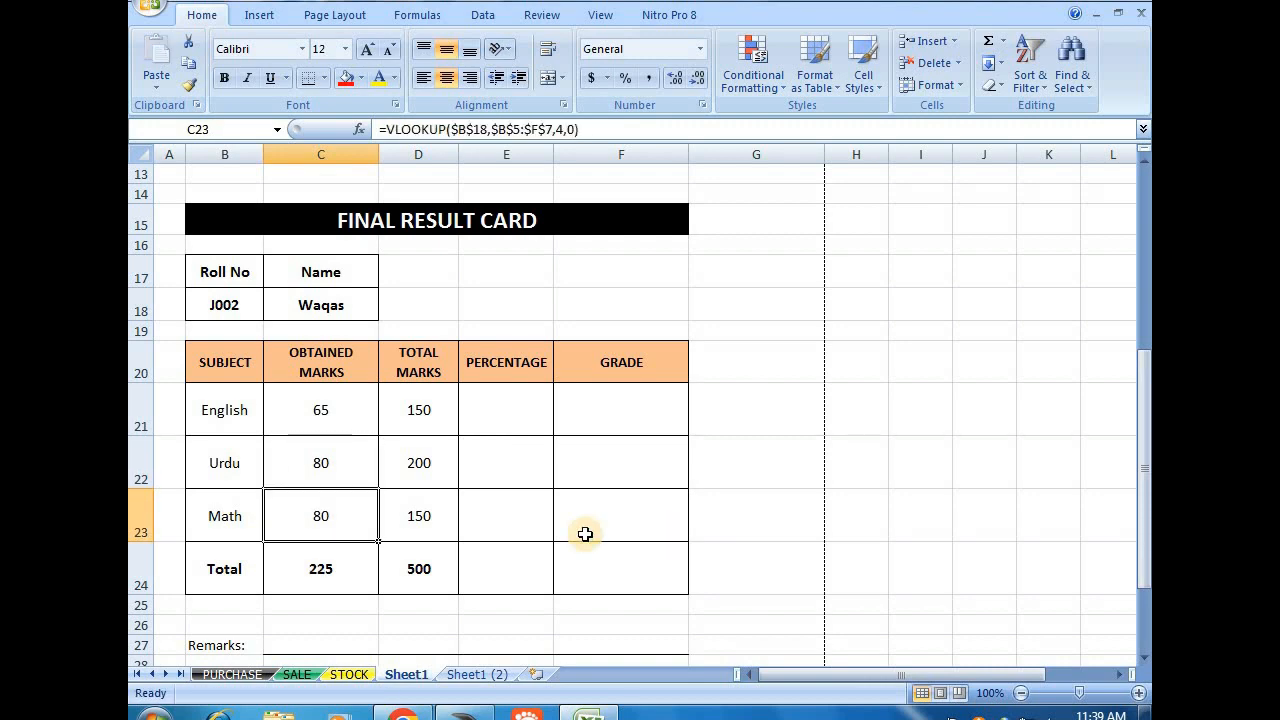
Set the column index in the C23 VLOOKUP formula to 5, matching the data sheet's Math column
scroll(585, 534, "up", 3)
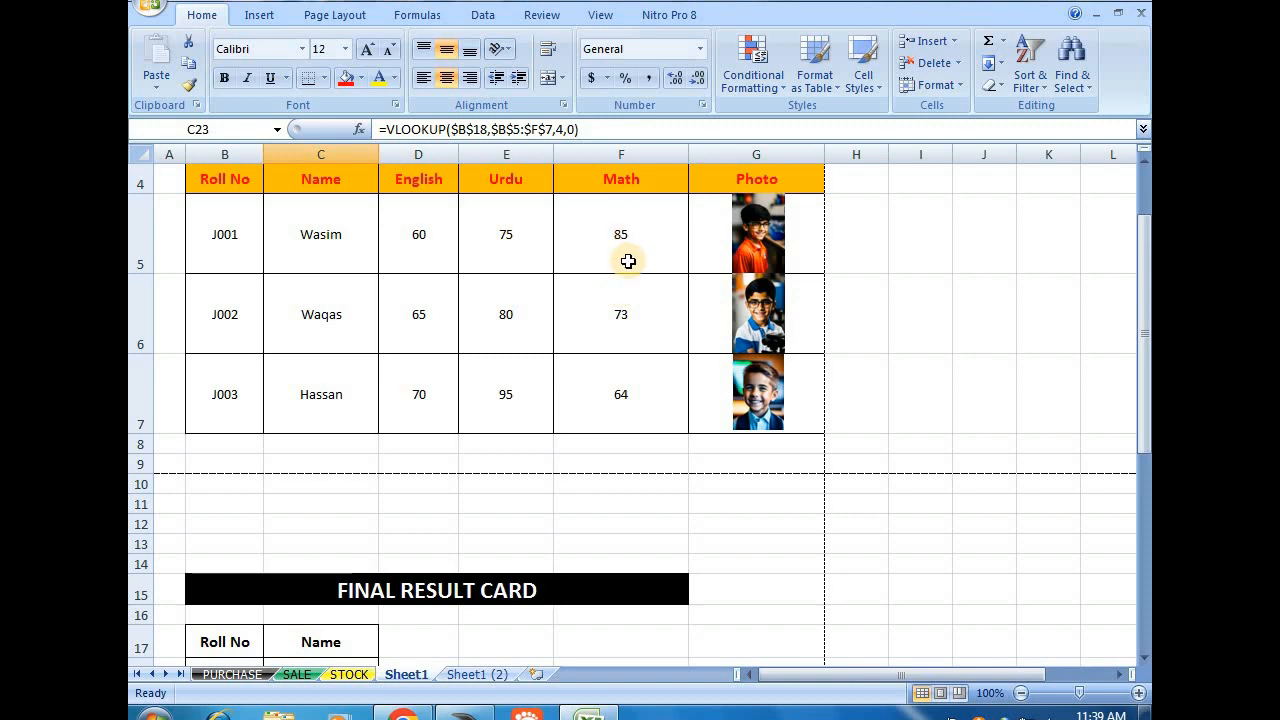
scroll(346, 440, "down", 4)
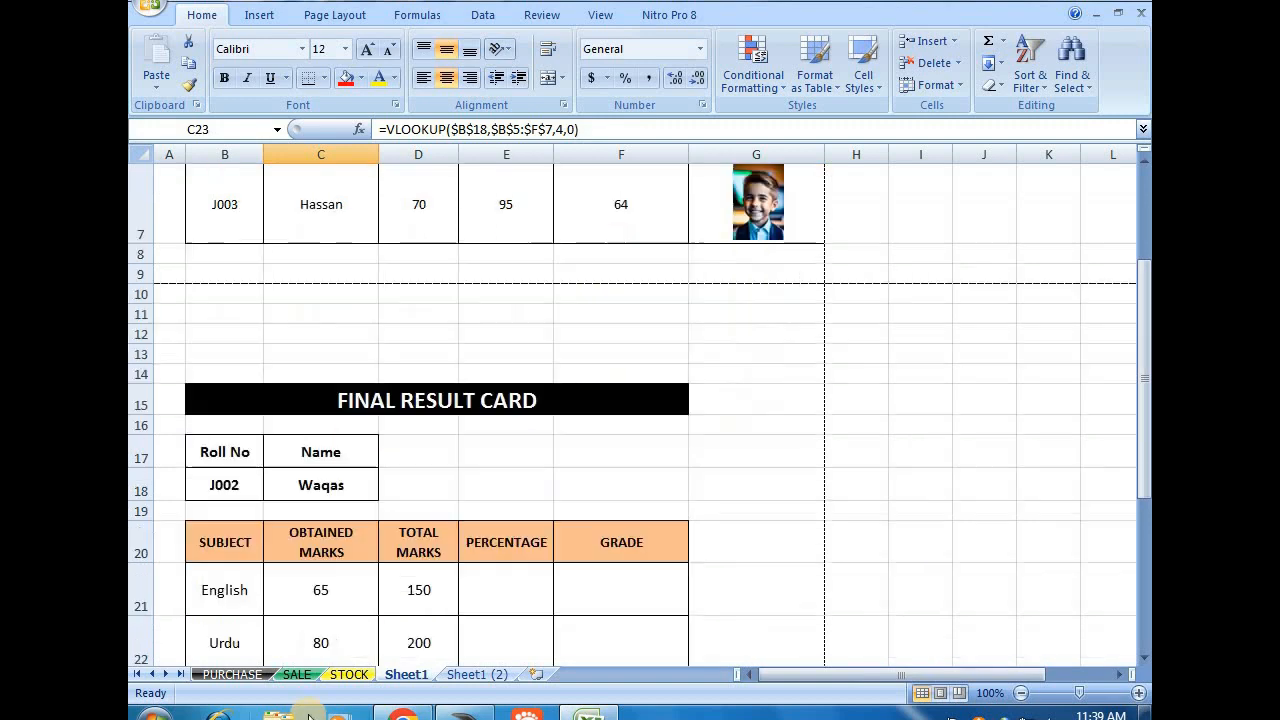
double_click(351, 449)
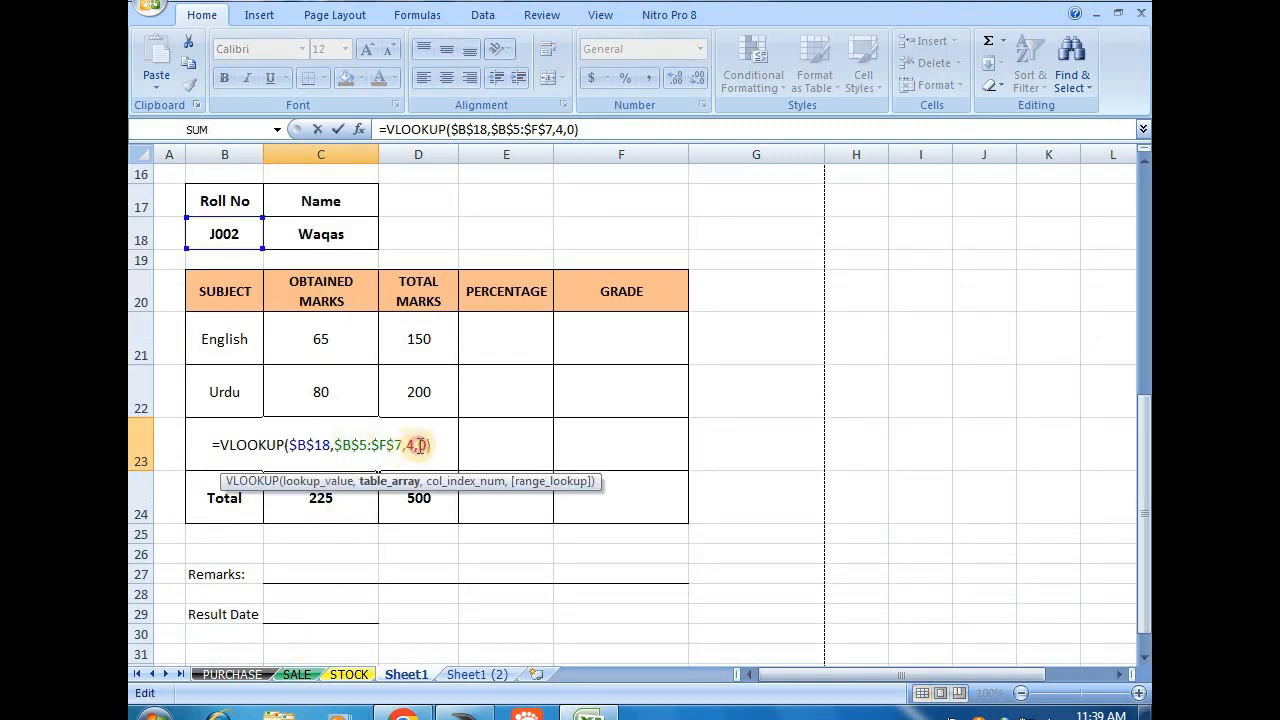
left_click(418, 446)
key("BackSpace")
type("5")
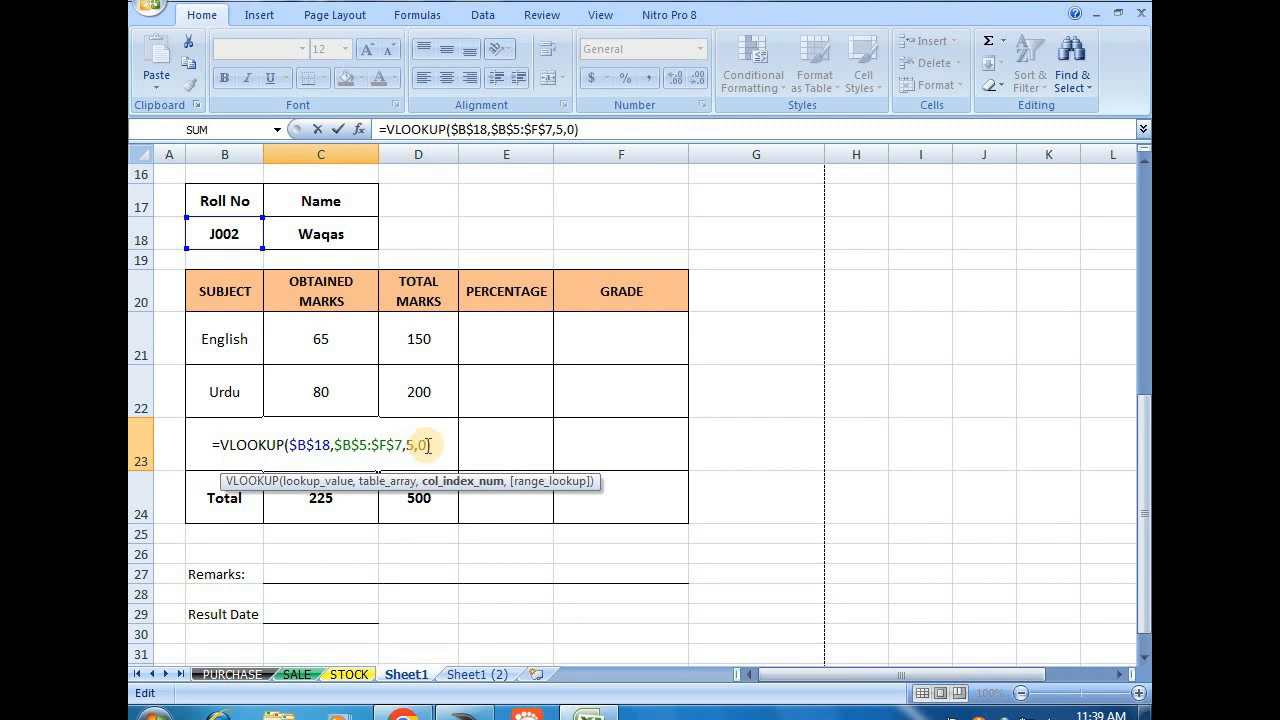
key("Return")
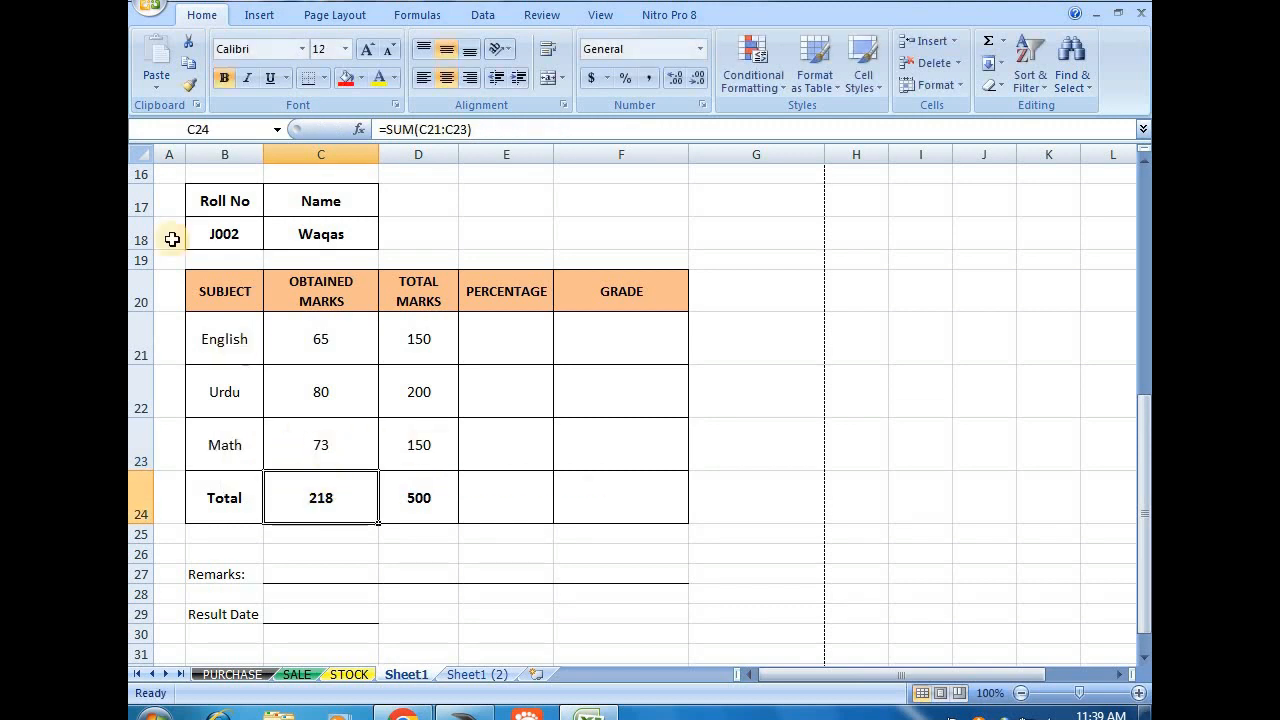
Change the roll number in B18 to that of the data sheet's first student and review the Total row's sums in C24 and D24
double_click(240, 234)
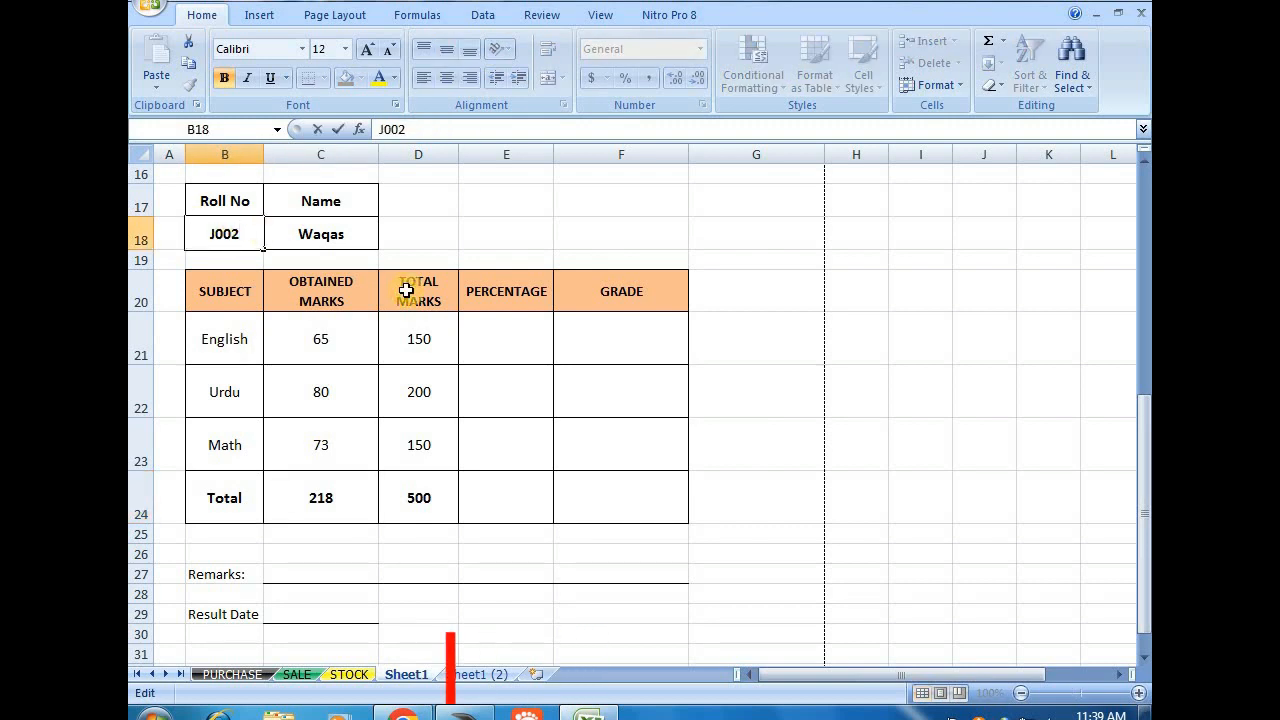
key("BackSpace")
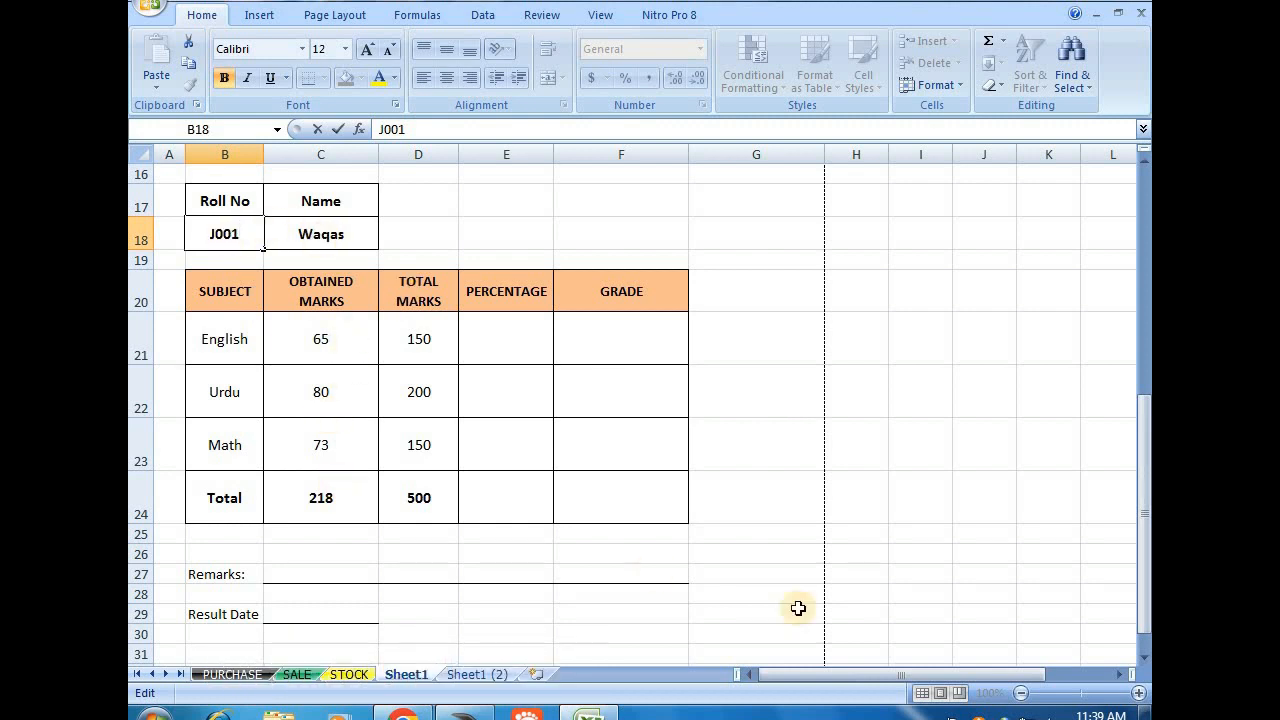
key("Return")
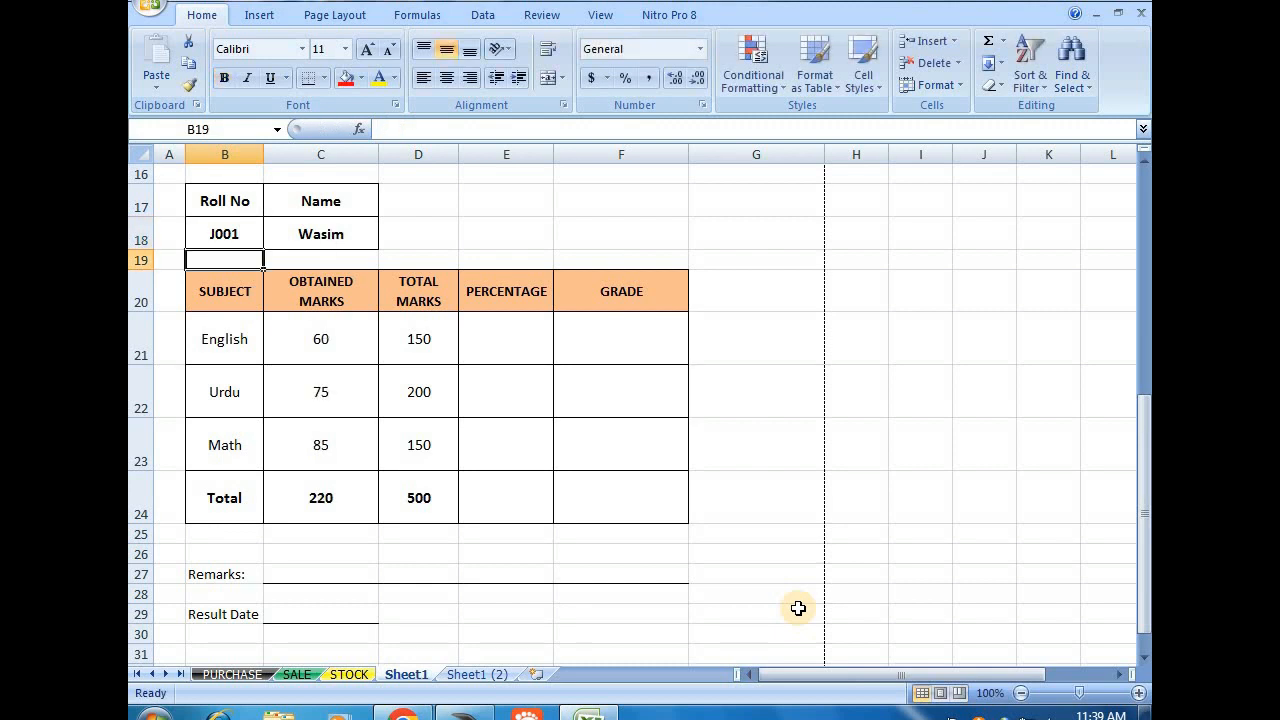
left_click(331, 494)
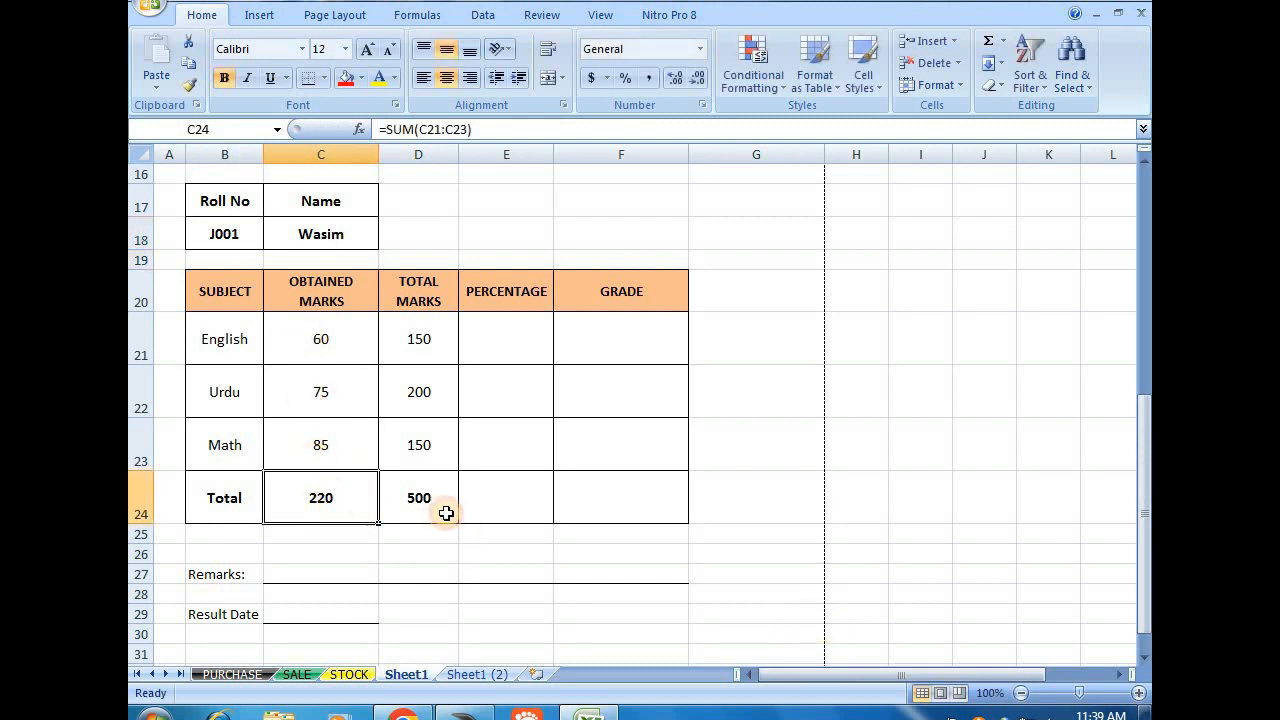
left_click(427, 508)
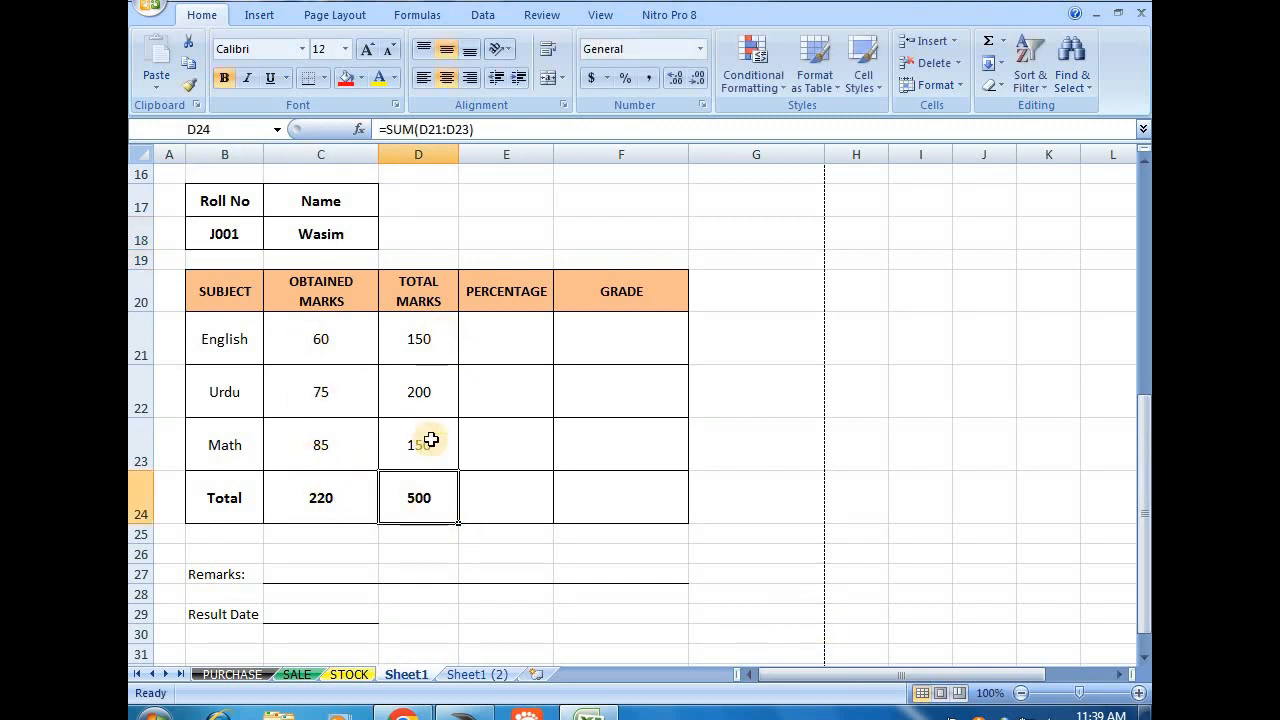
Enter the English percentage formula =C21*100/D21 in E21
left_click(522, 347)
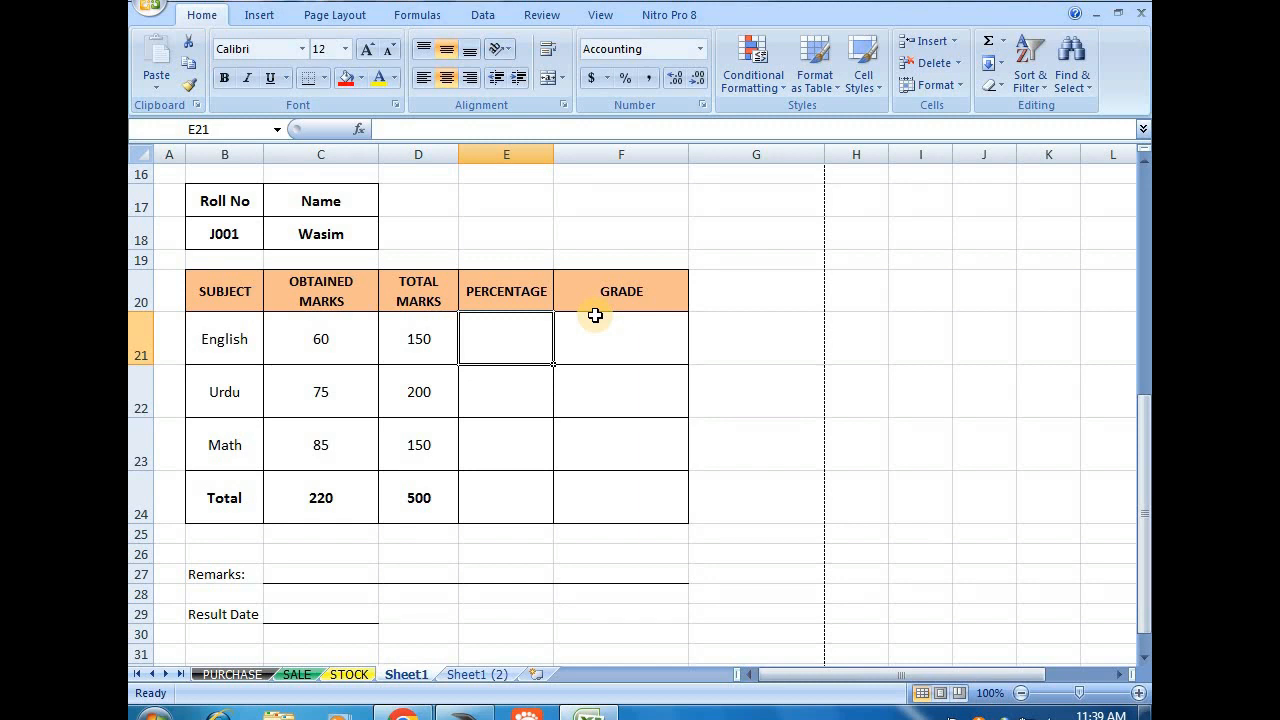
type("=")
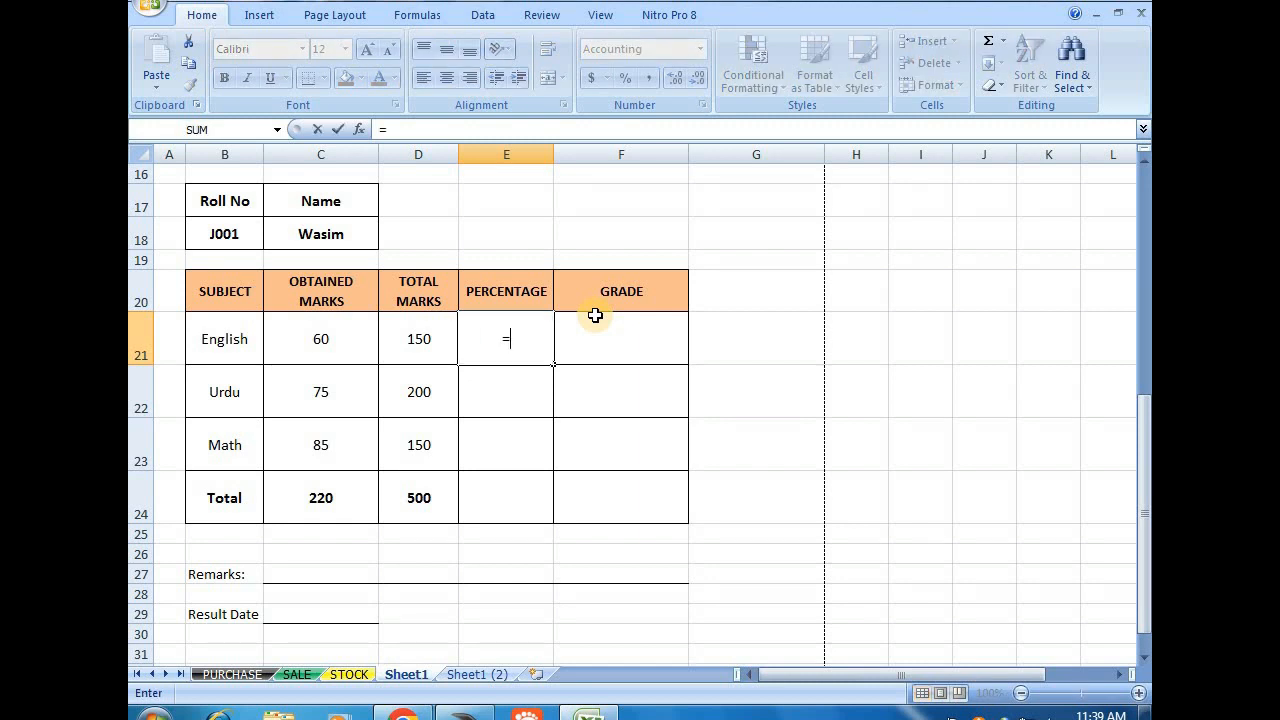
key("Left")
key("Left")
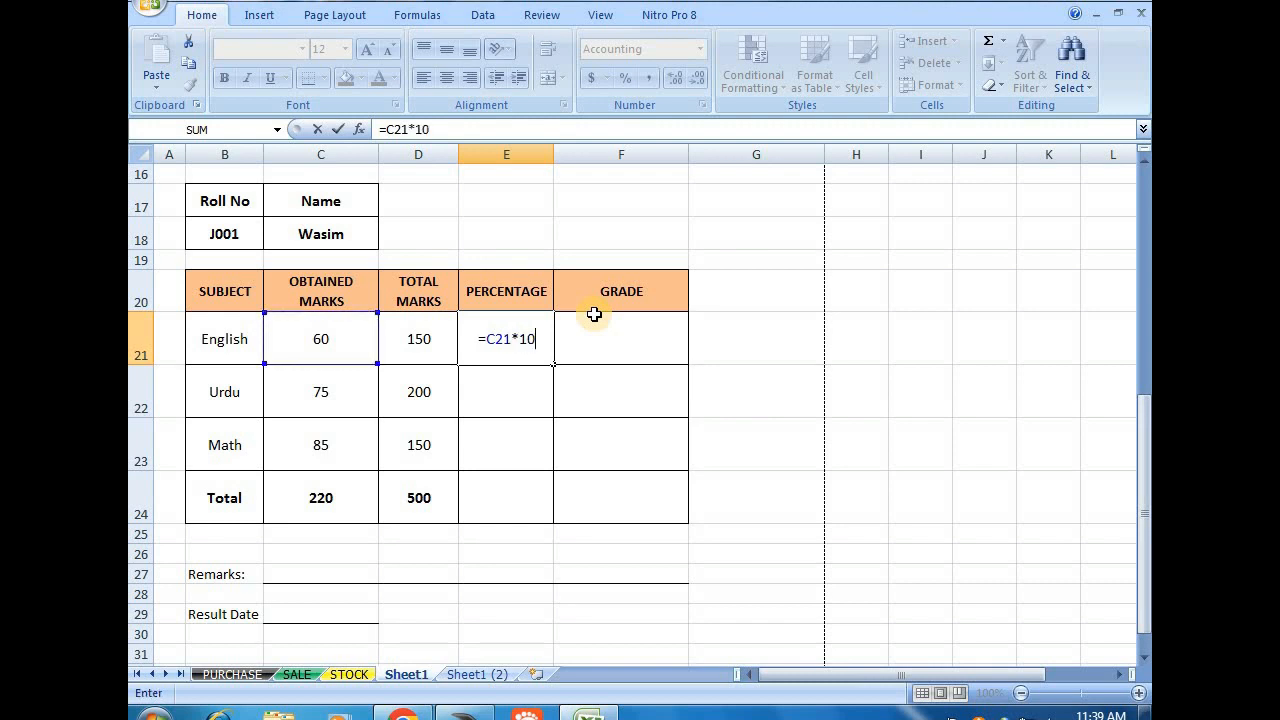
type("D21")
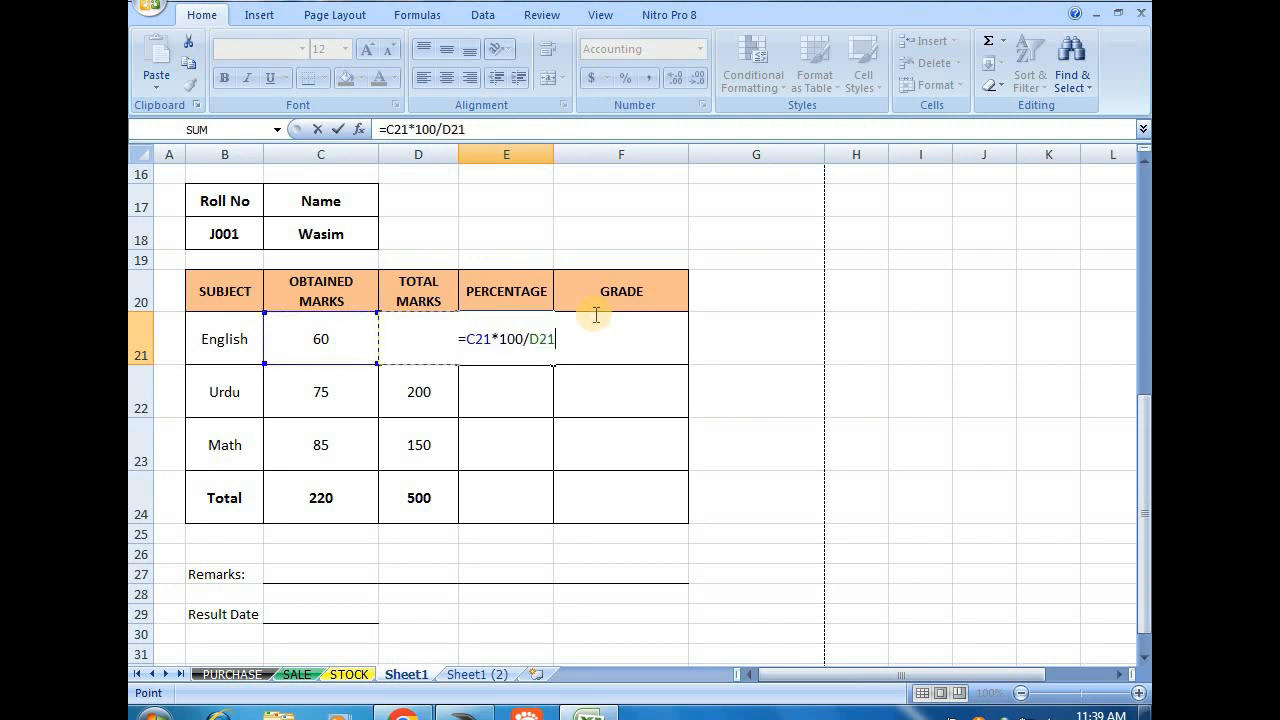
key("Return")
Fill the E21 percentage formula down through the Urdu and Math rows to the Total cell E24
left_click(544, 359)
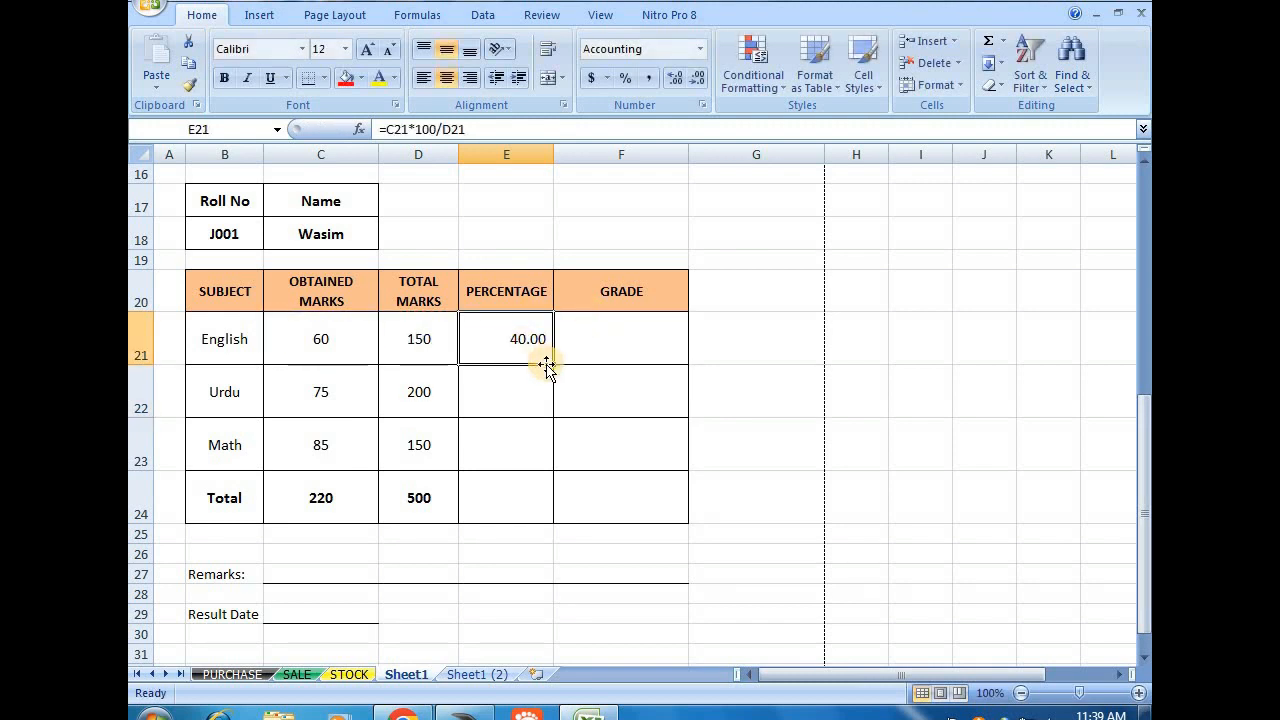
left_click_drag(552, 364, 550, 460)
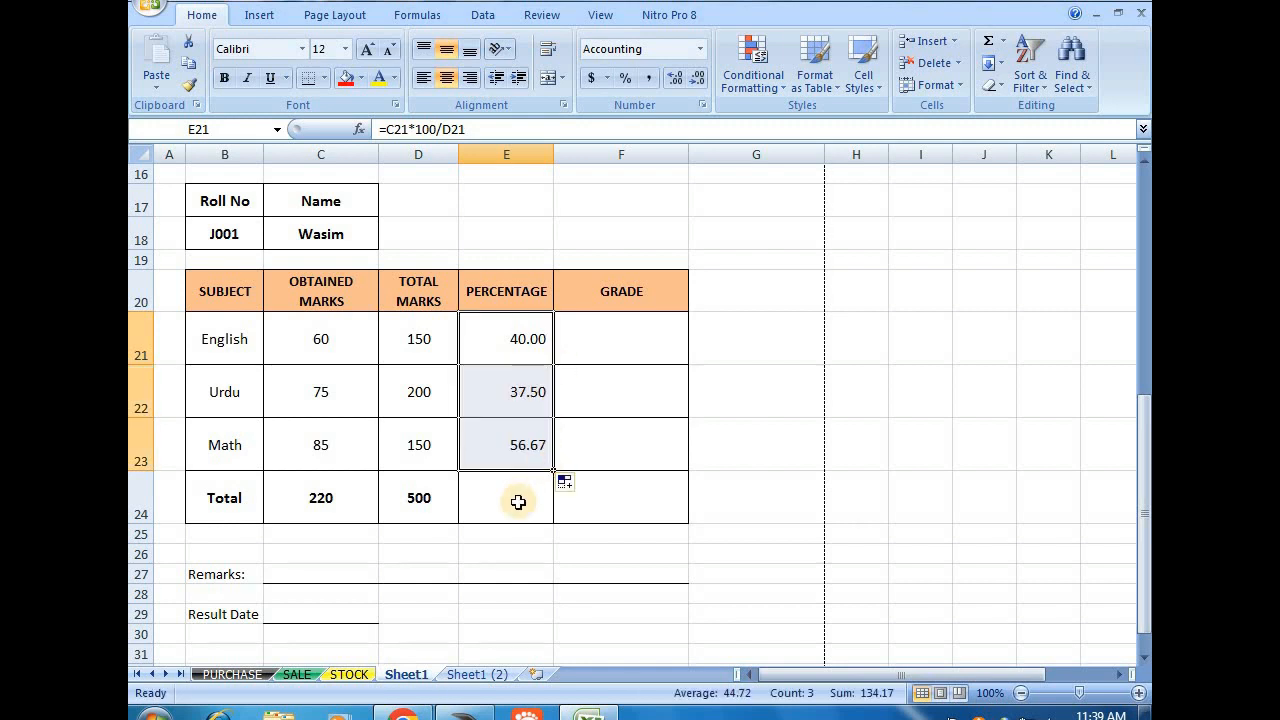
left_click(518, 502)
key("ctrl+d")
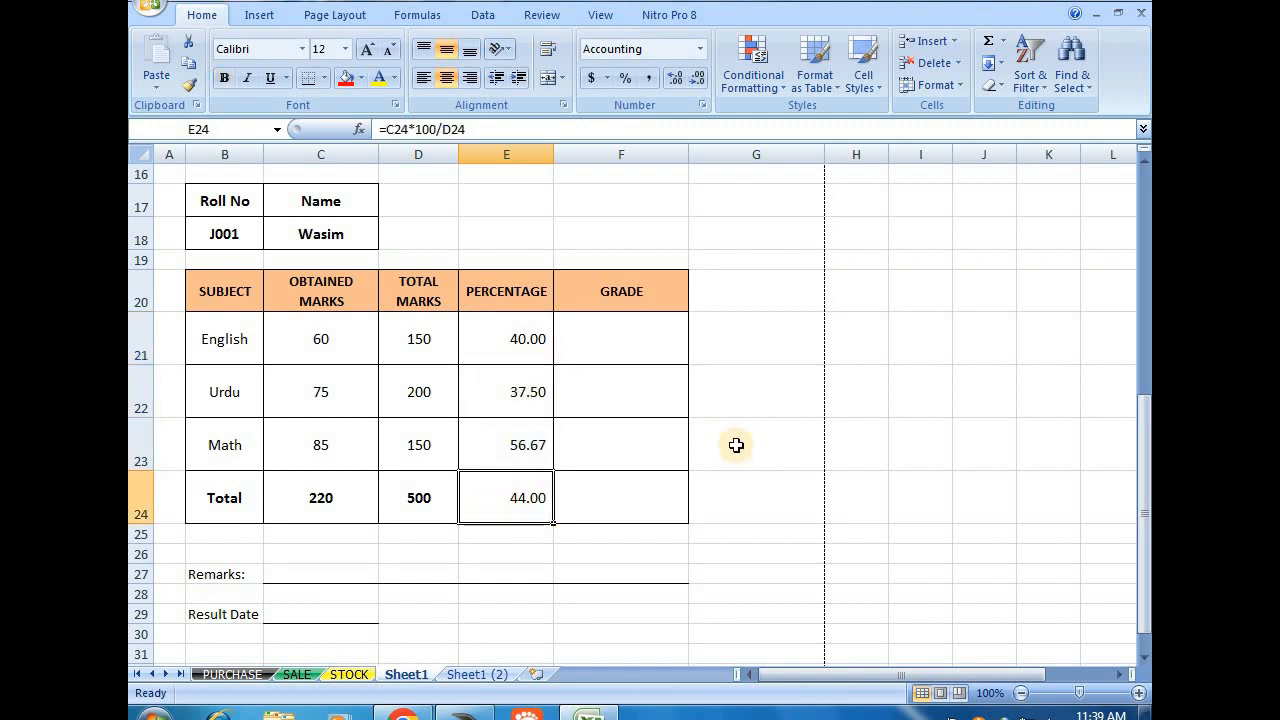
left_click(638, 348)
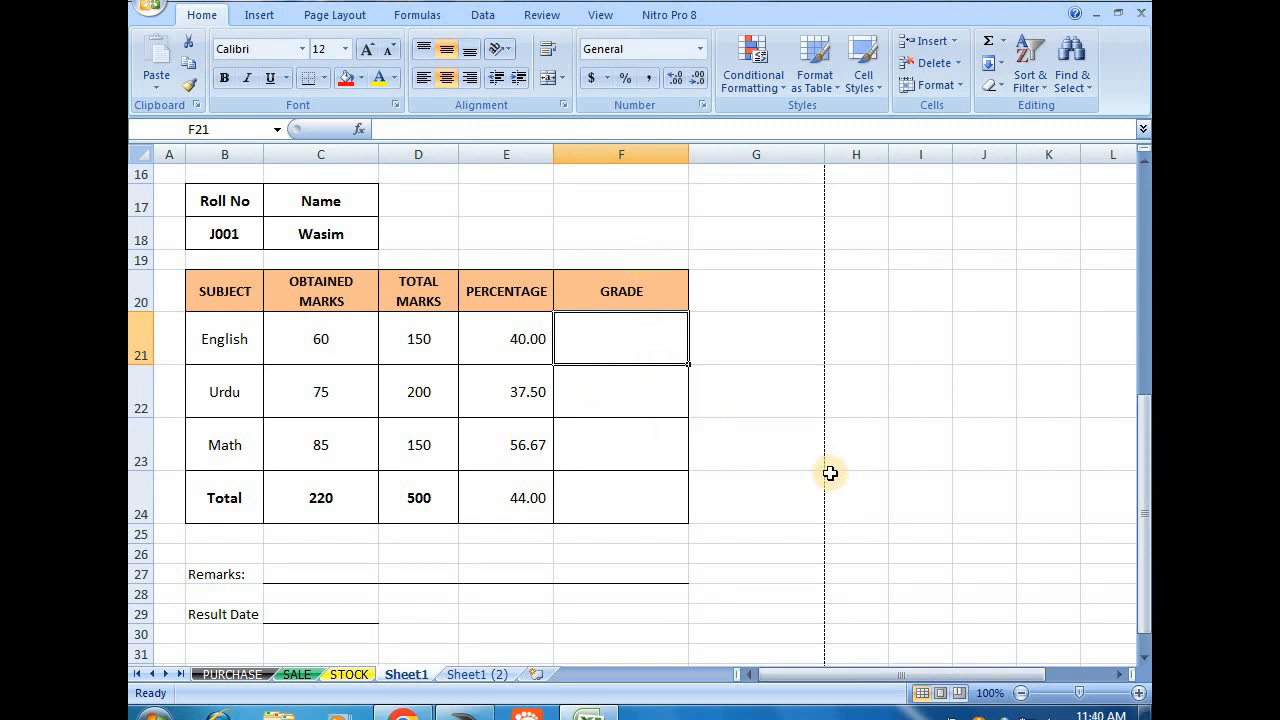
type("=if")
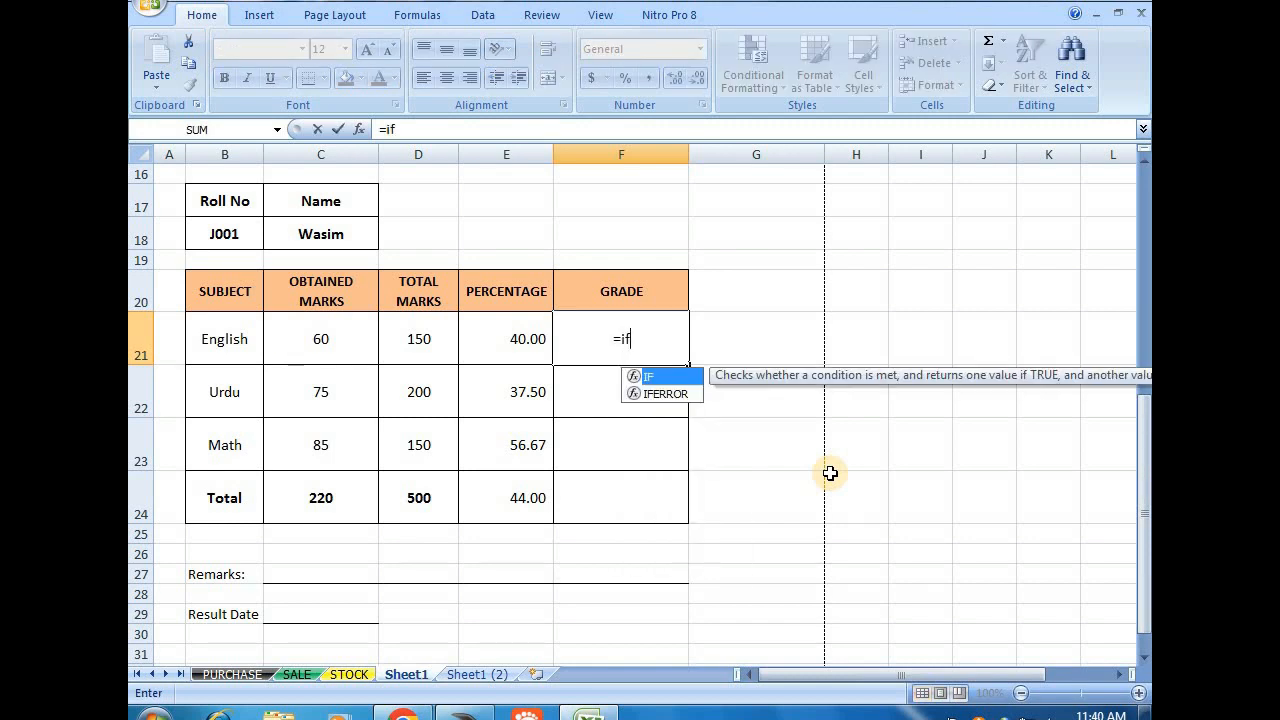
type("(")
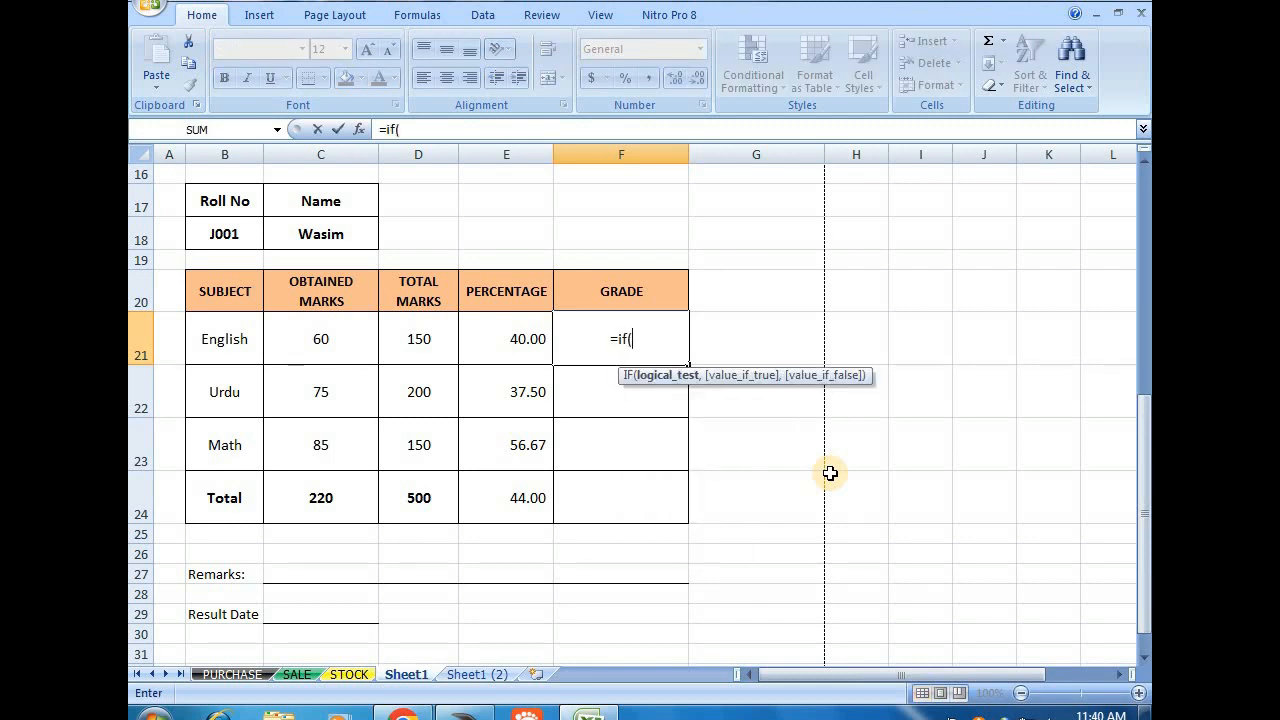
left_click(520, 341)
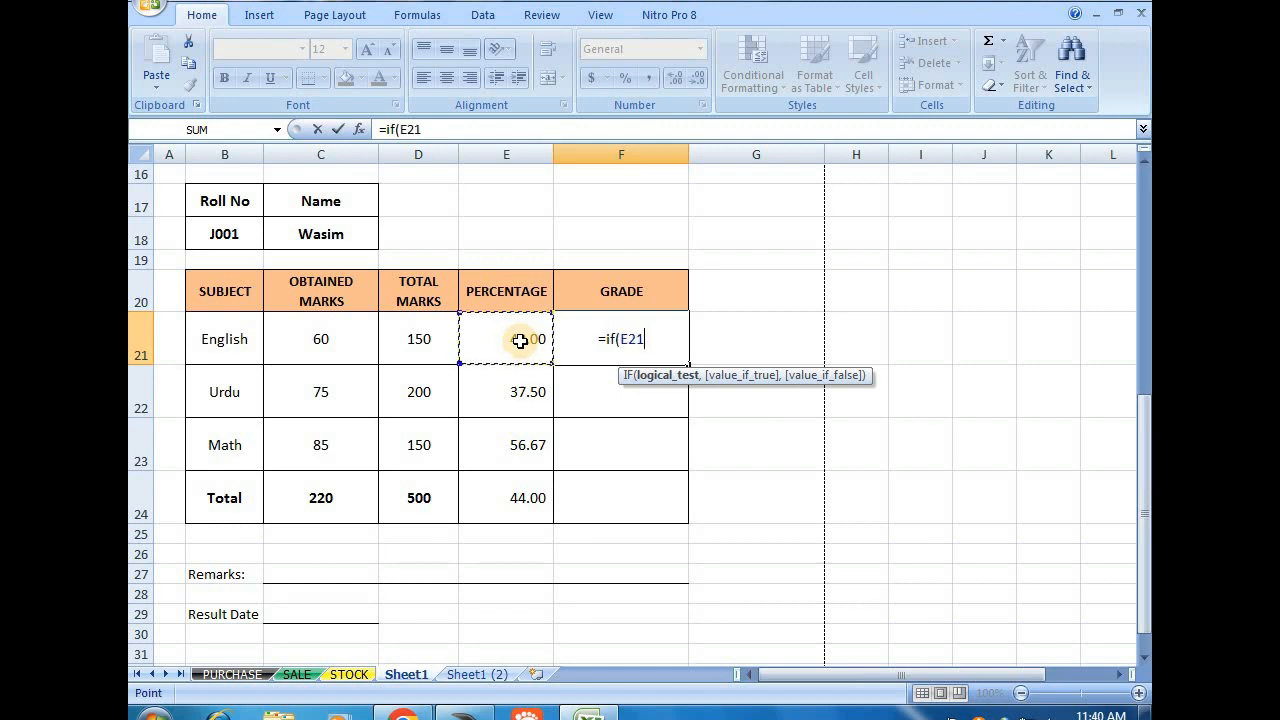
key("Escape")
Enter the English grade formula =IF(E21>=40,"A","Fail") in F21
type("=")
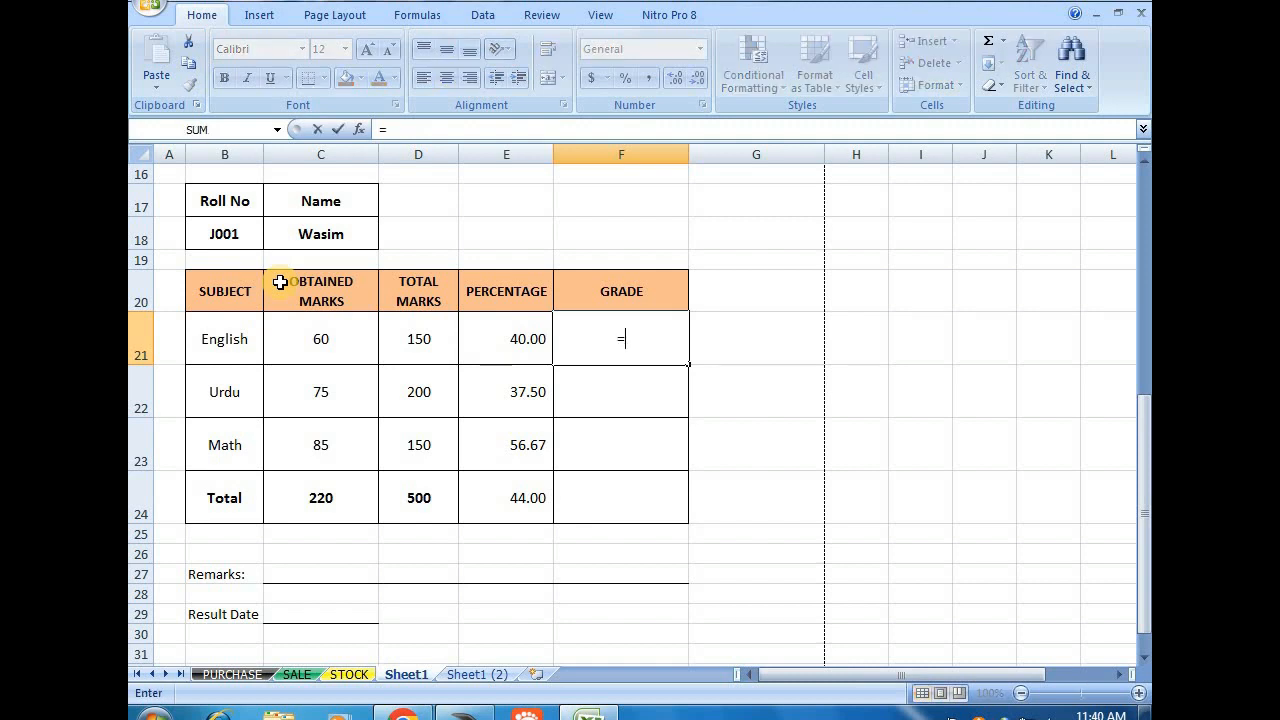
type("if(")
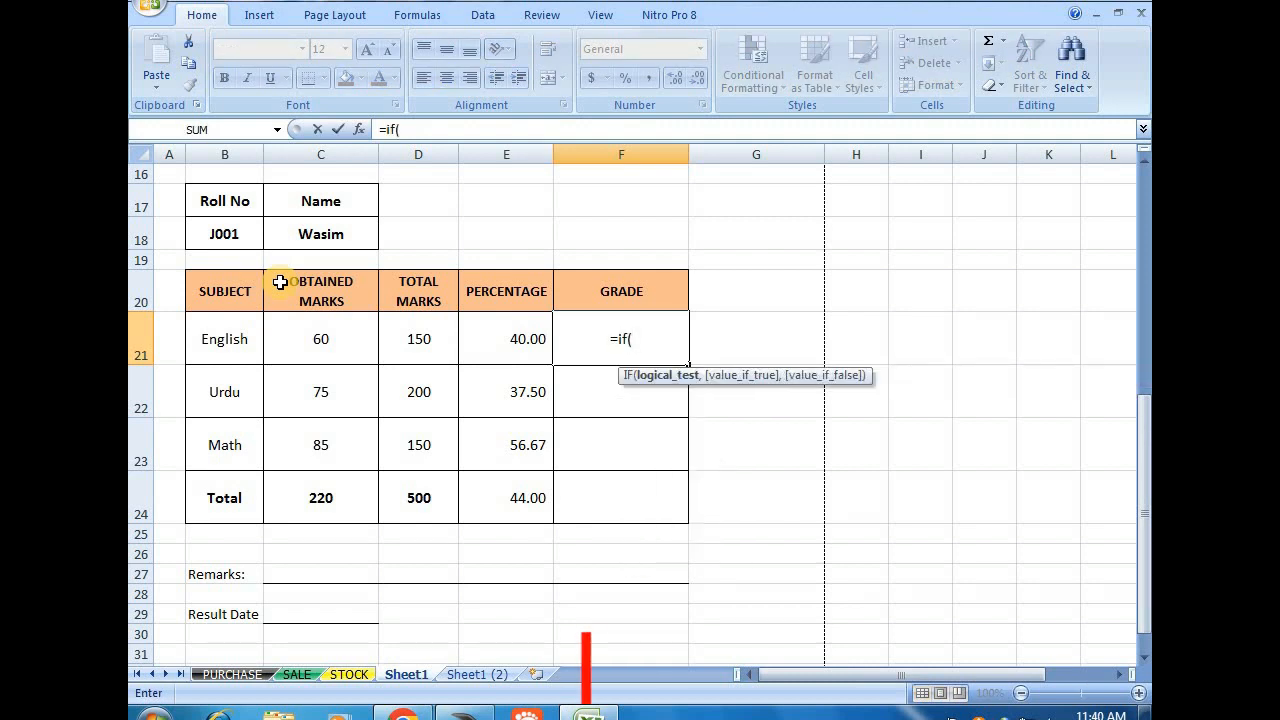
left_click(531, 339)
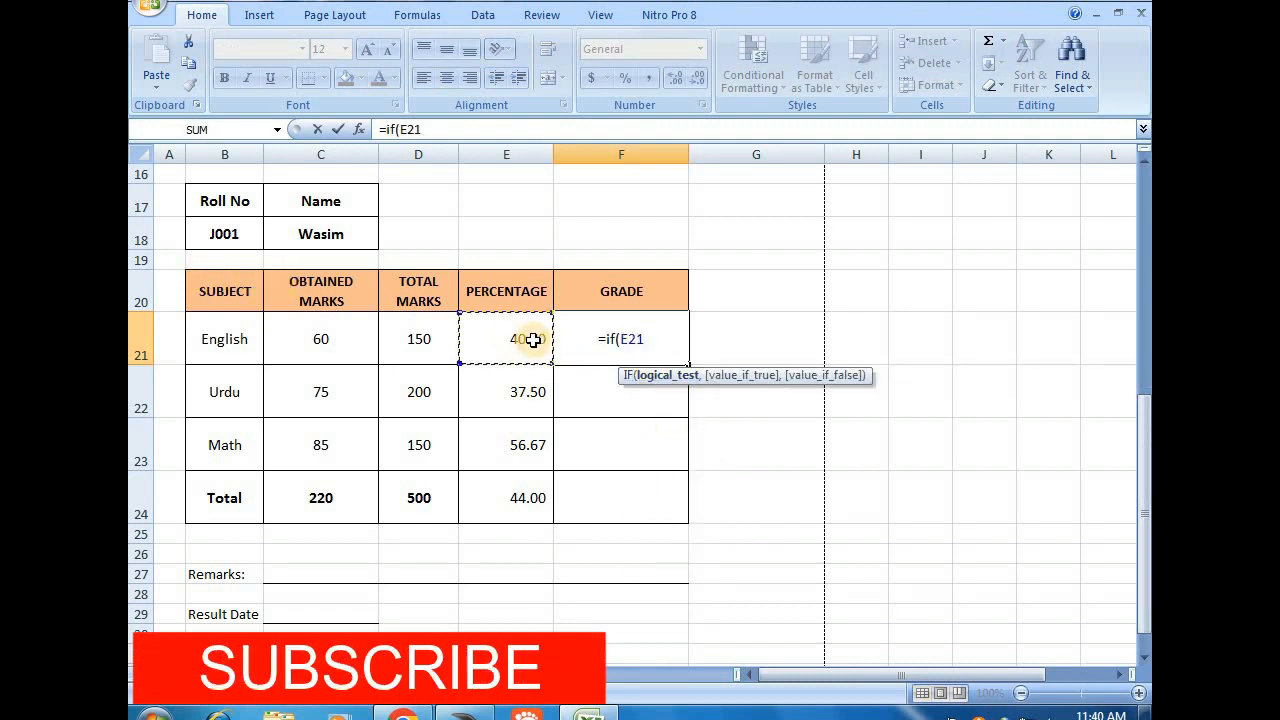
type(">")
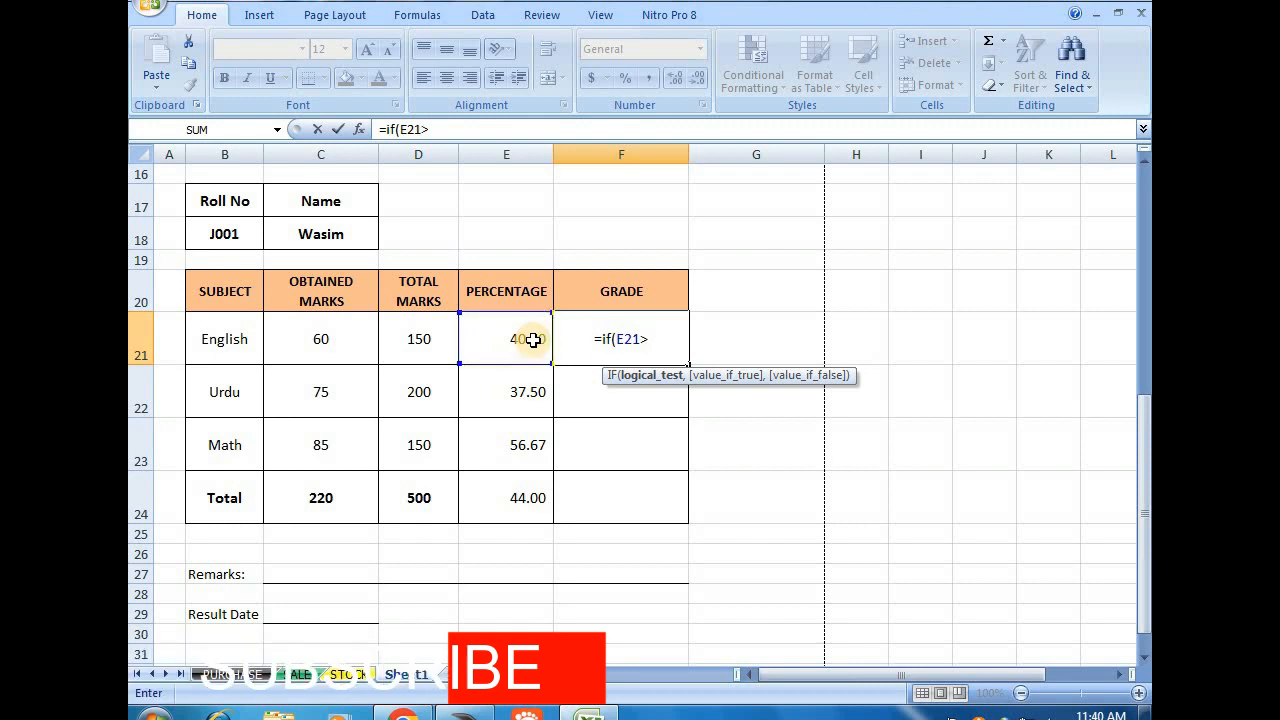
type("=40")
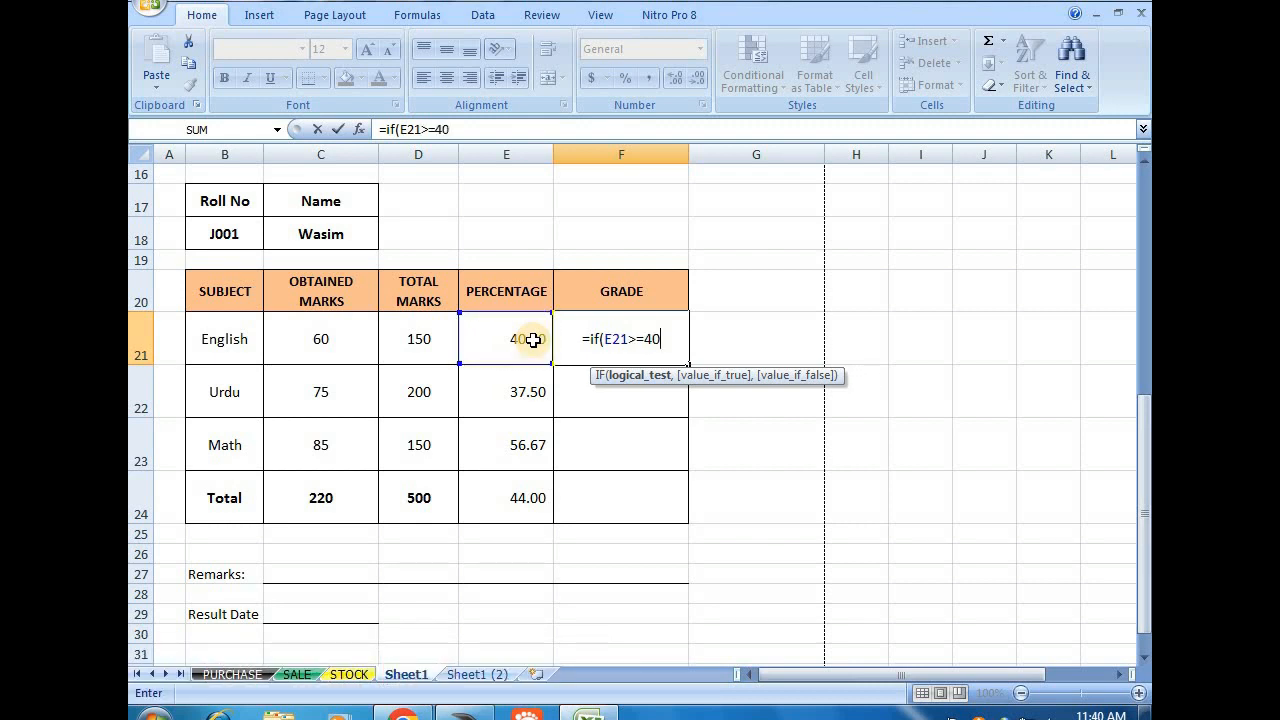
type(",")
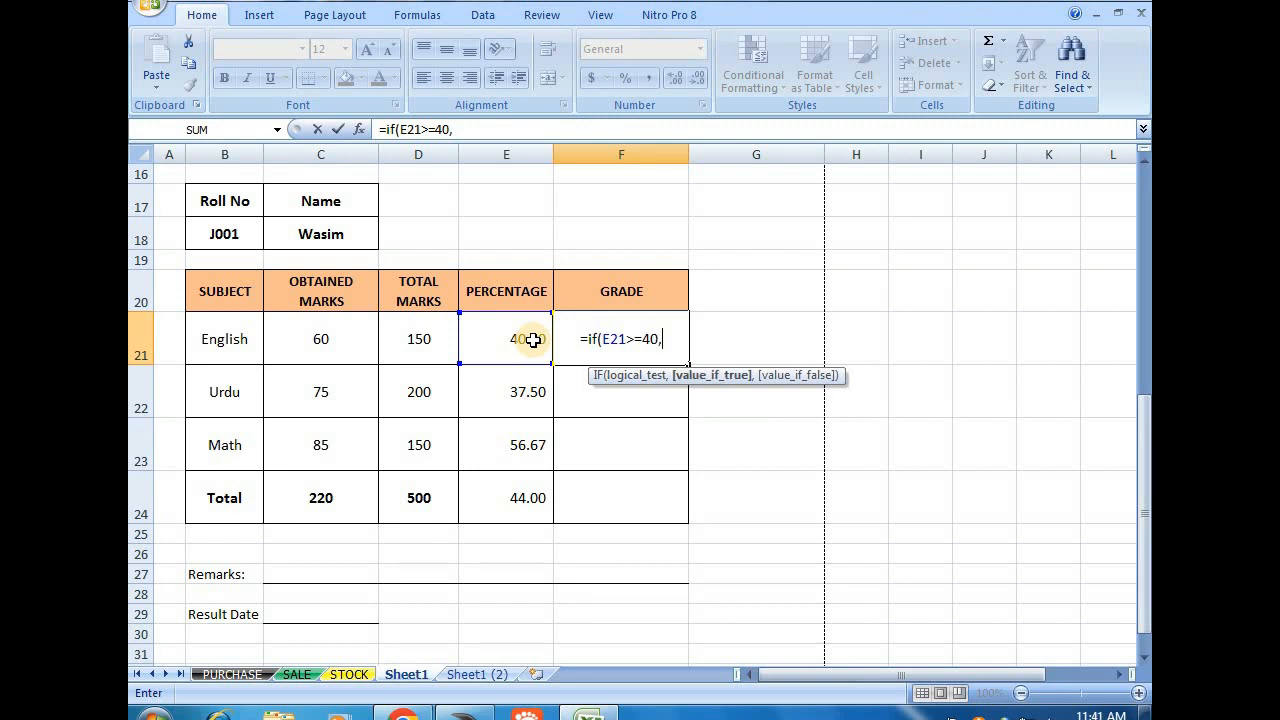
type("\"")
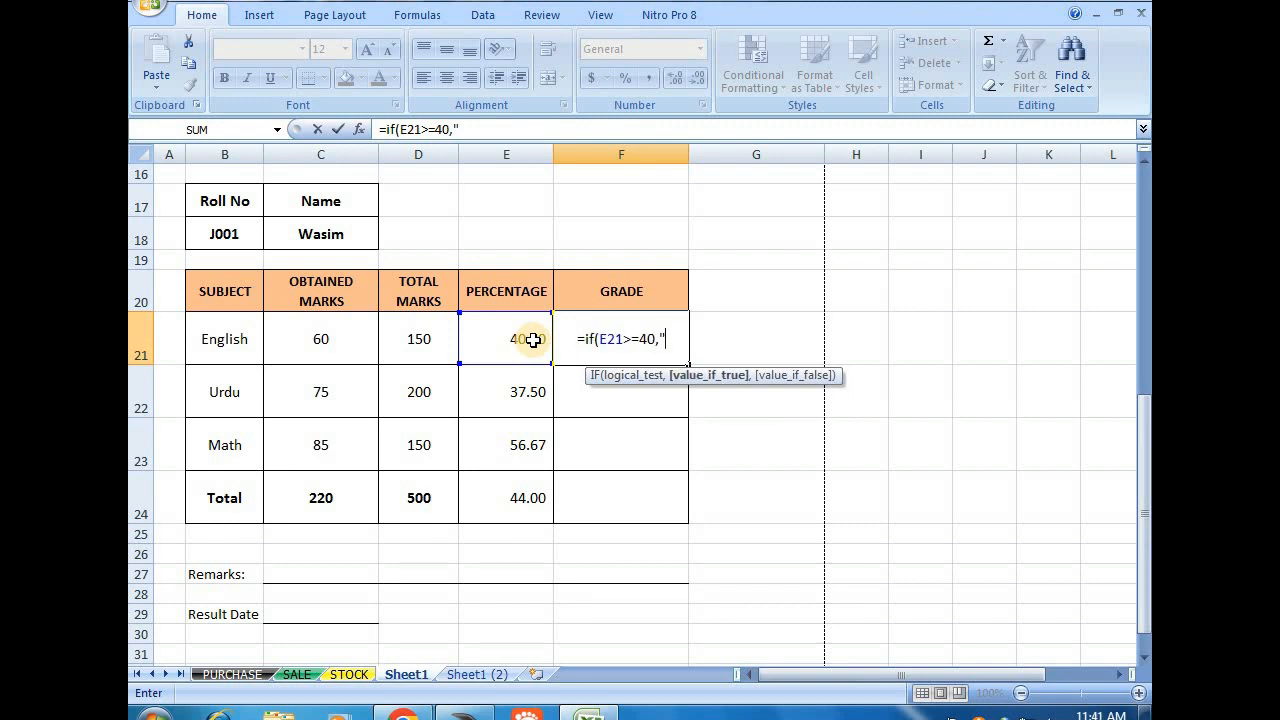
type("A")
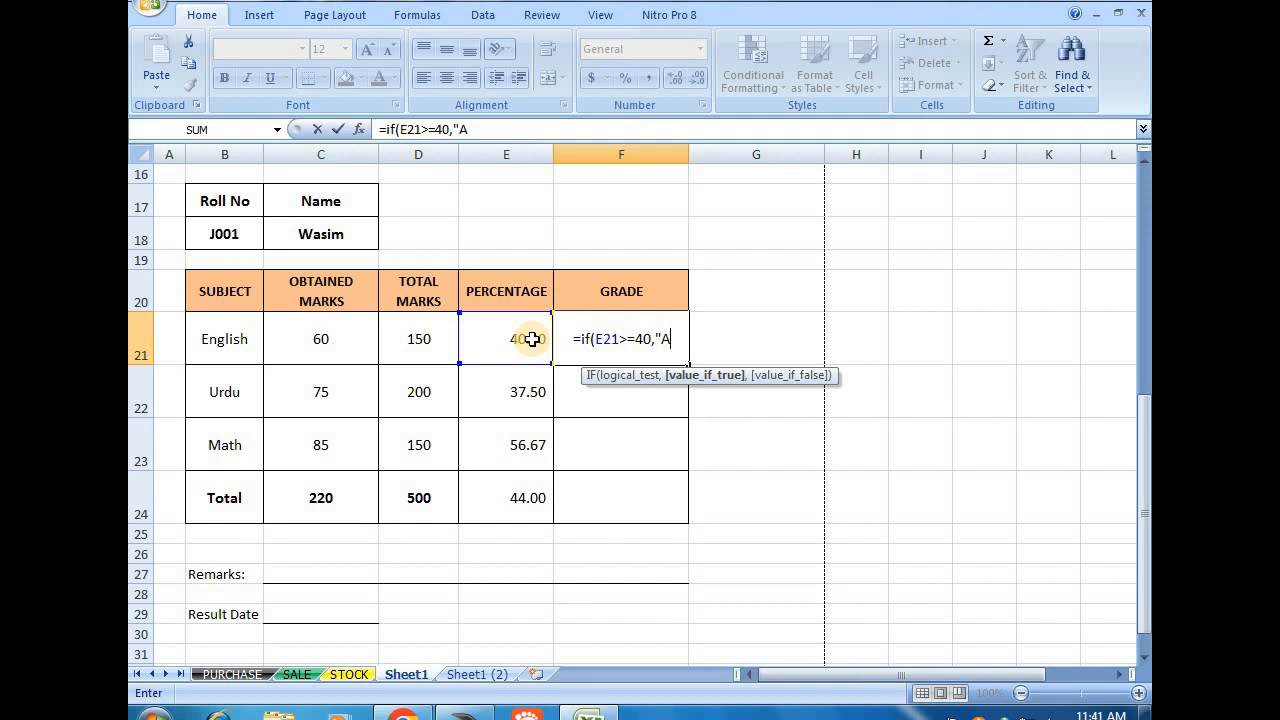
type("\"")
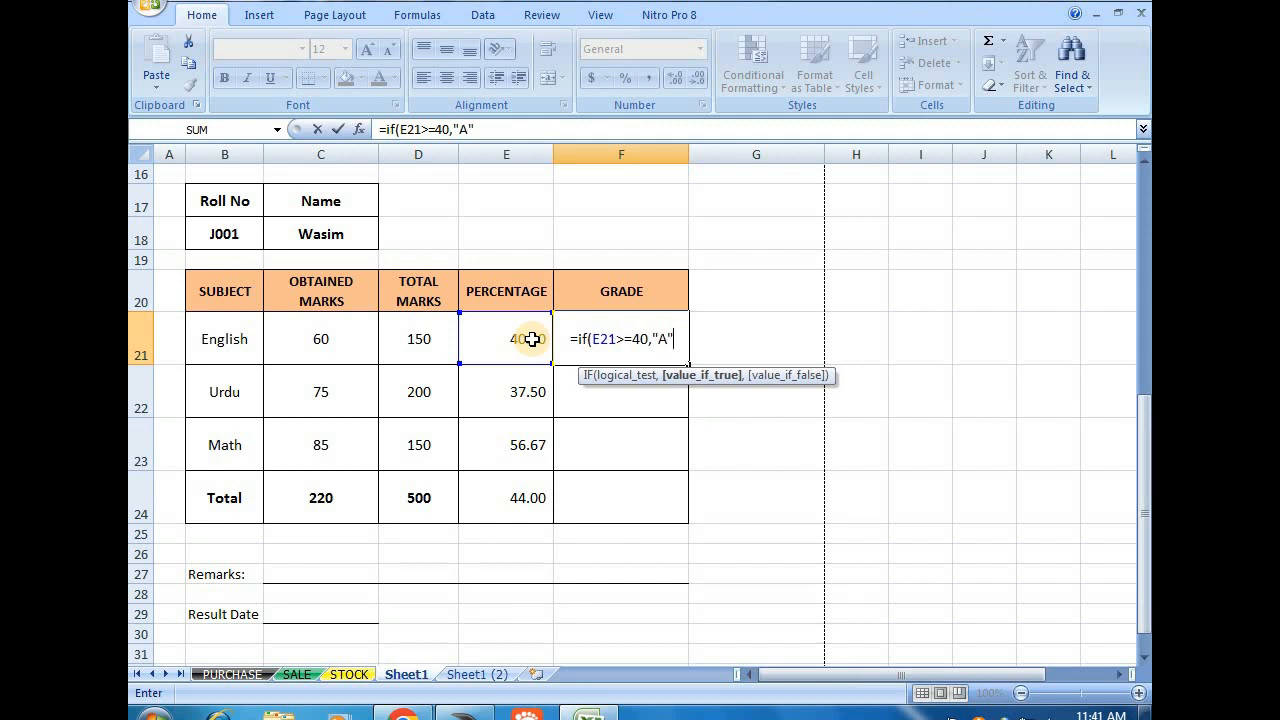
type(",\"")
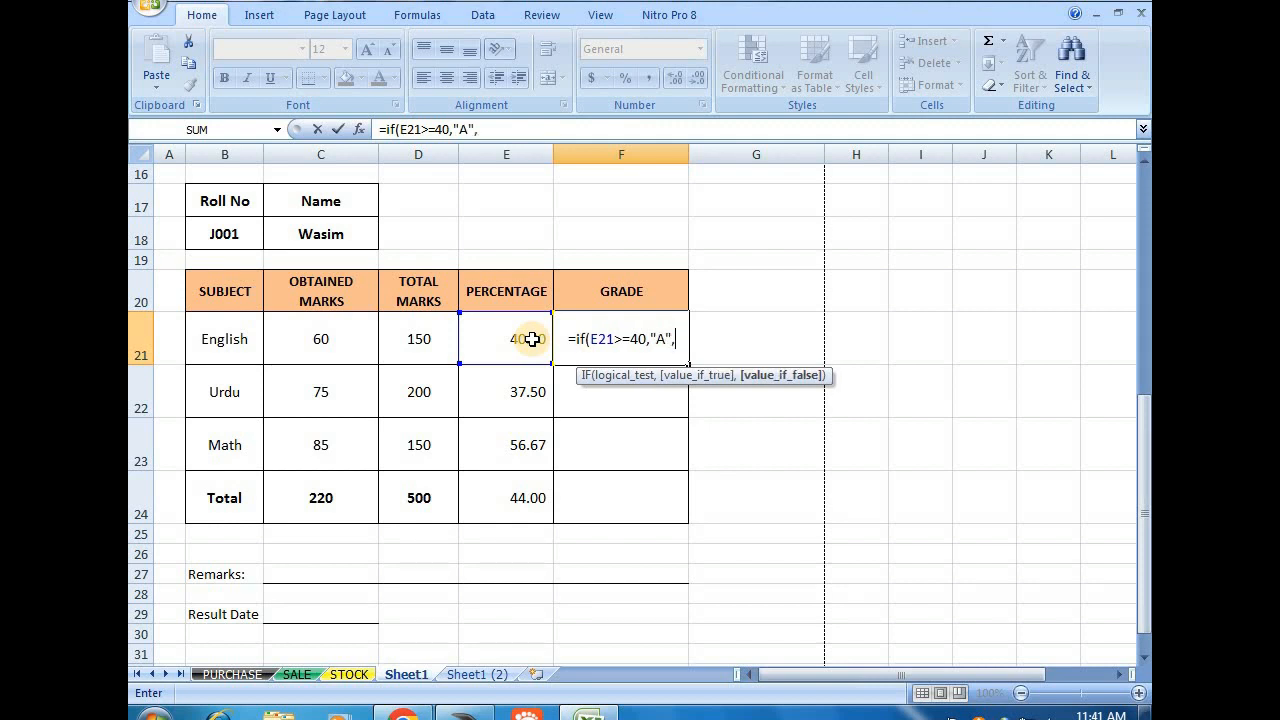
type("Fail\"")
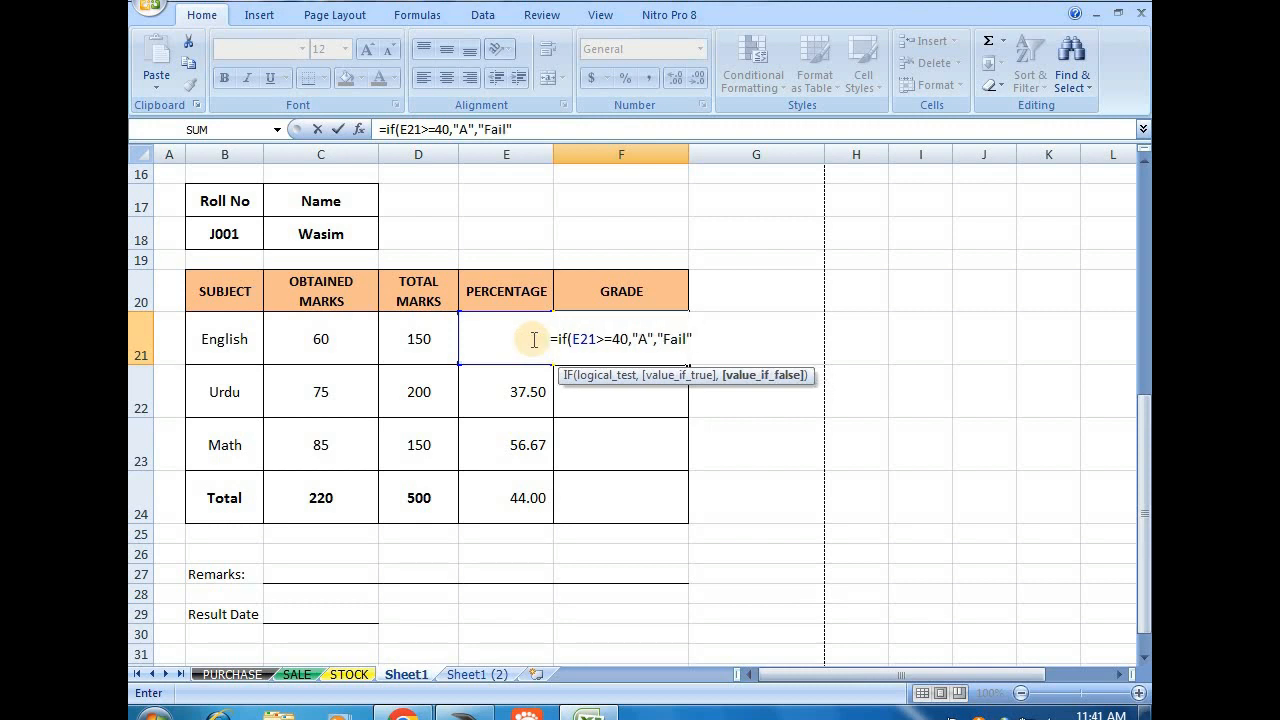
type(")")
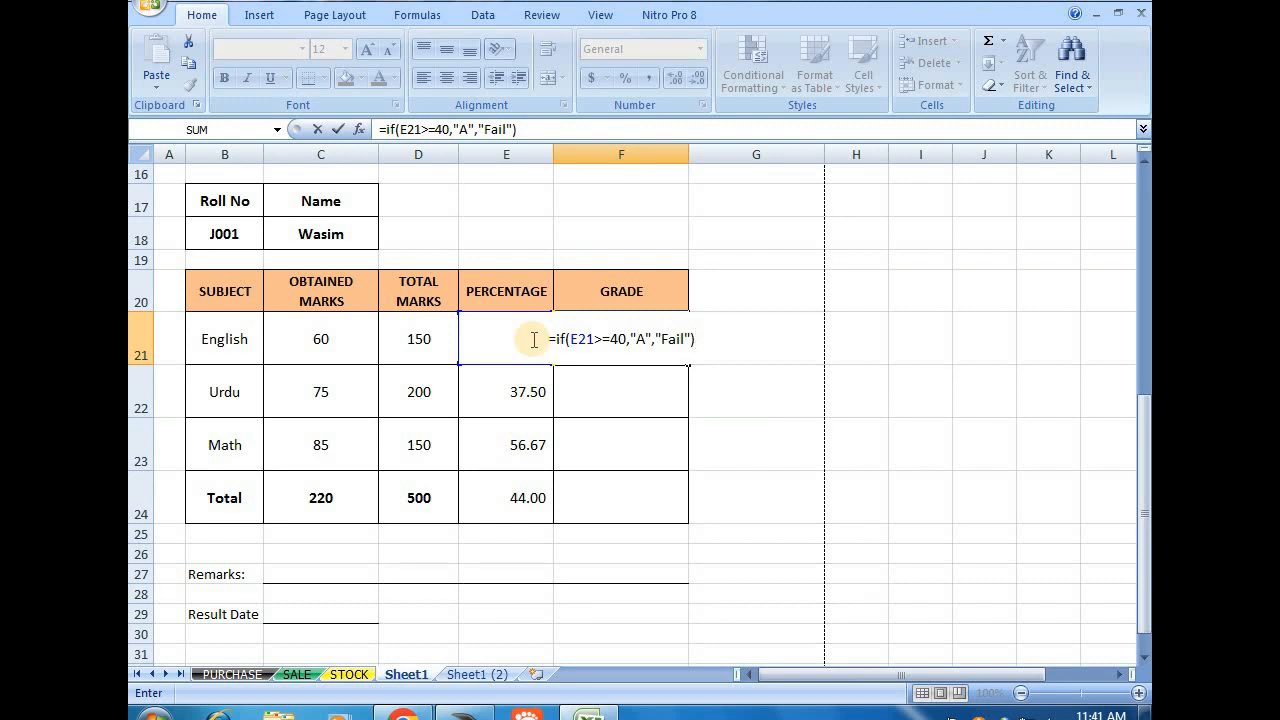
key("Return")
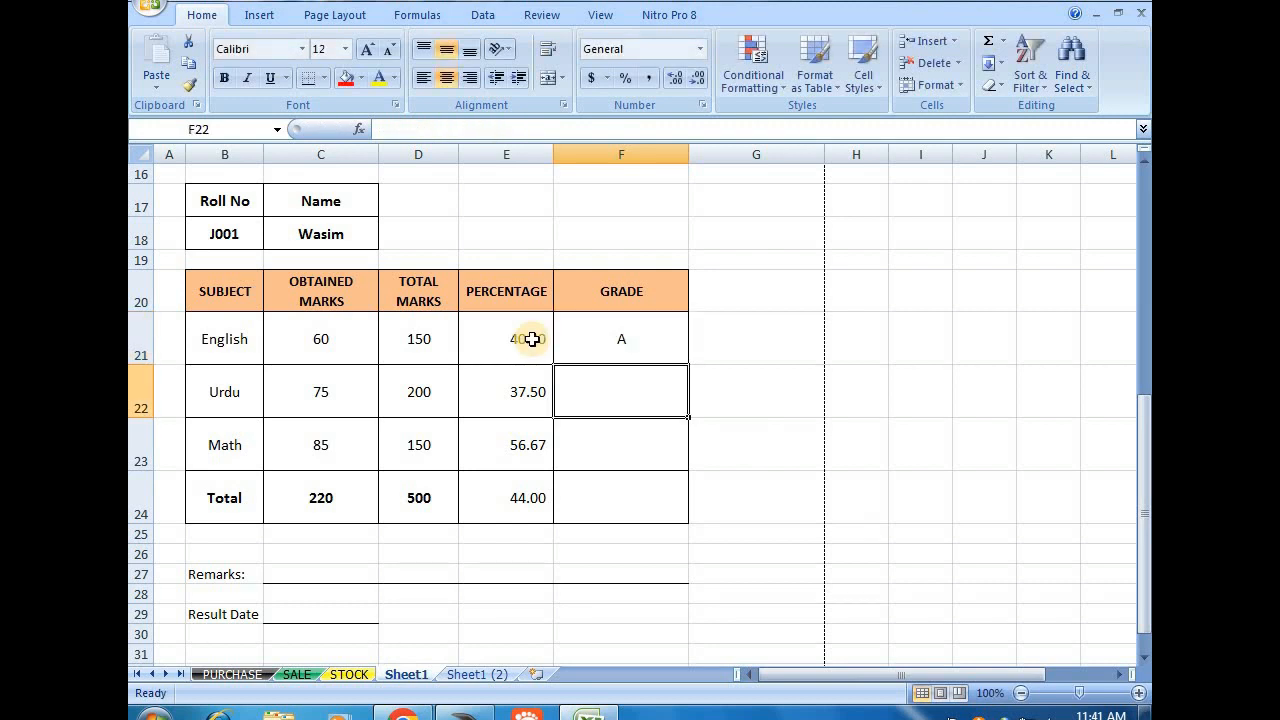
Fill the F21 grade formula down through the Urdu and Math rows to the Total cell F24
left_click(510, 335)
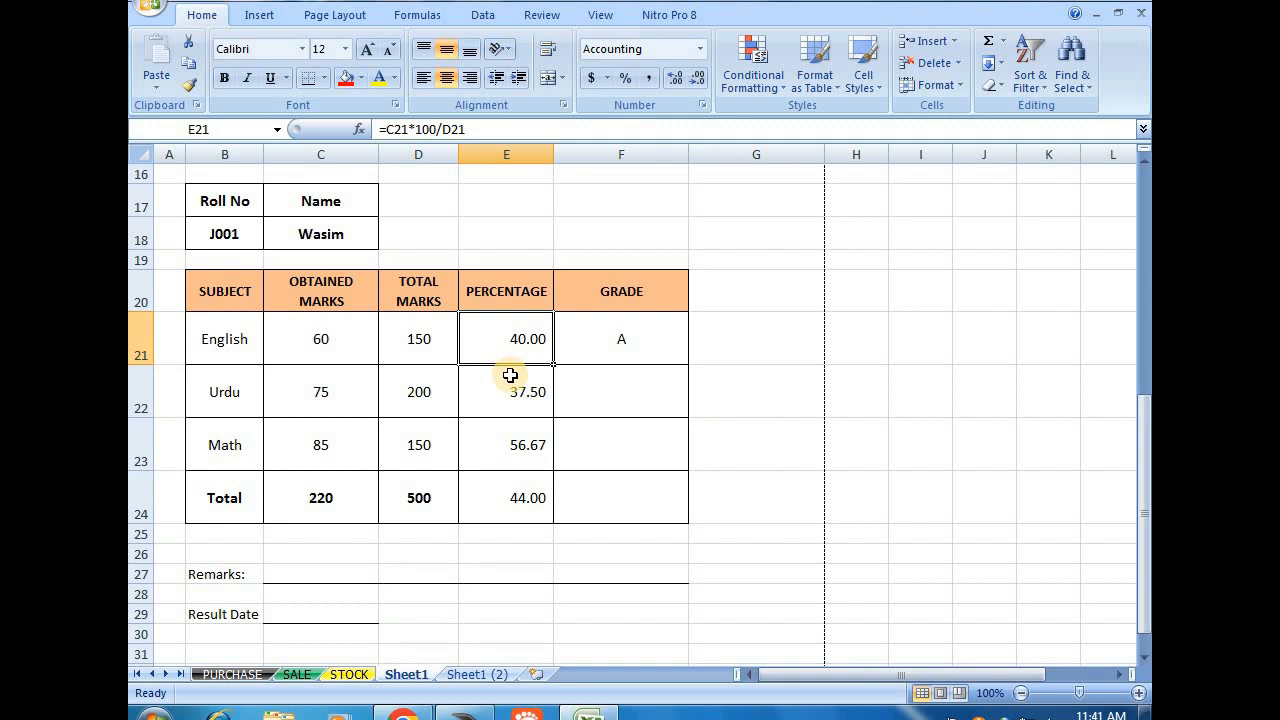
left_click(620, 340)
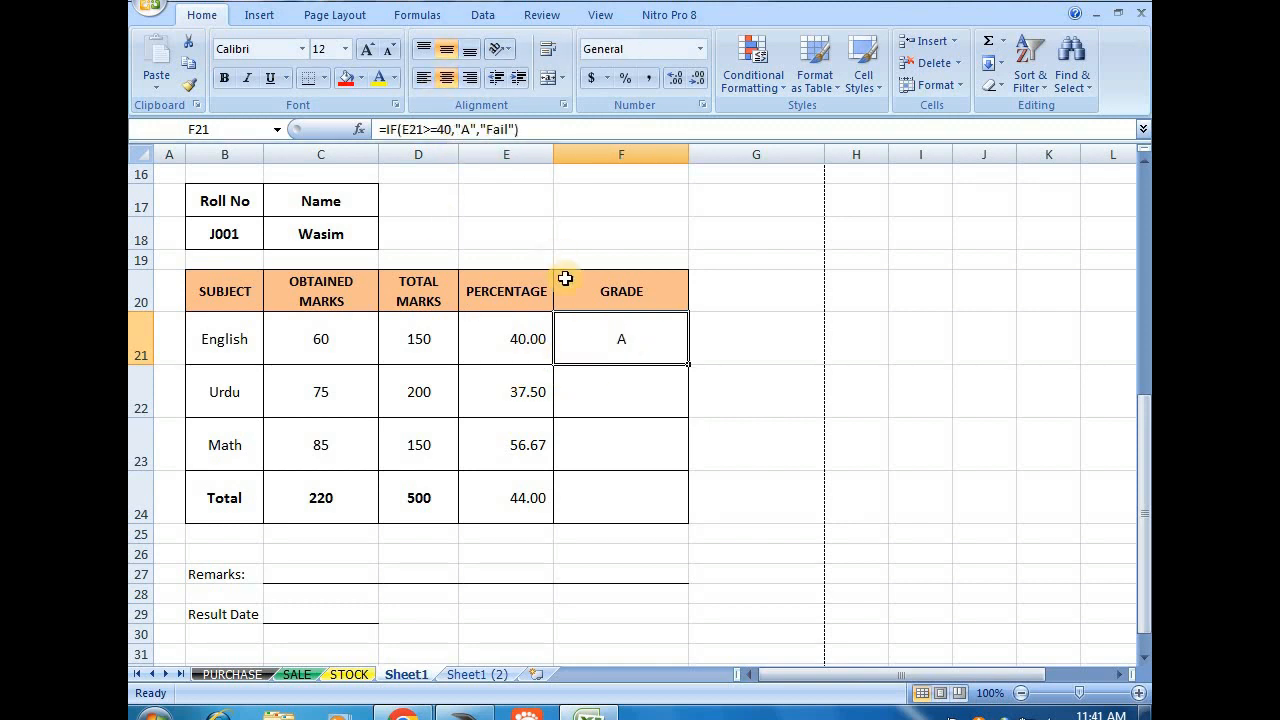
double_click(640, 340)
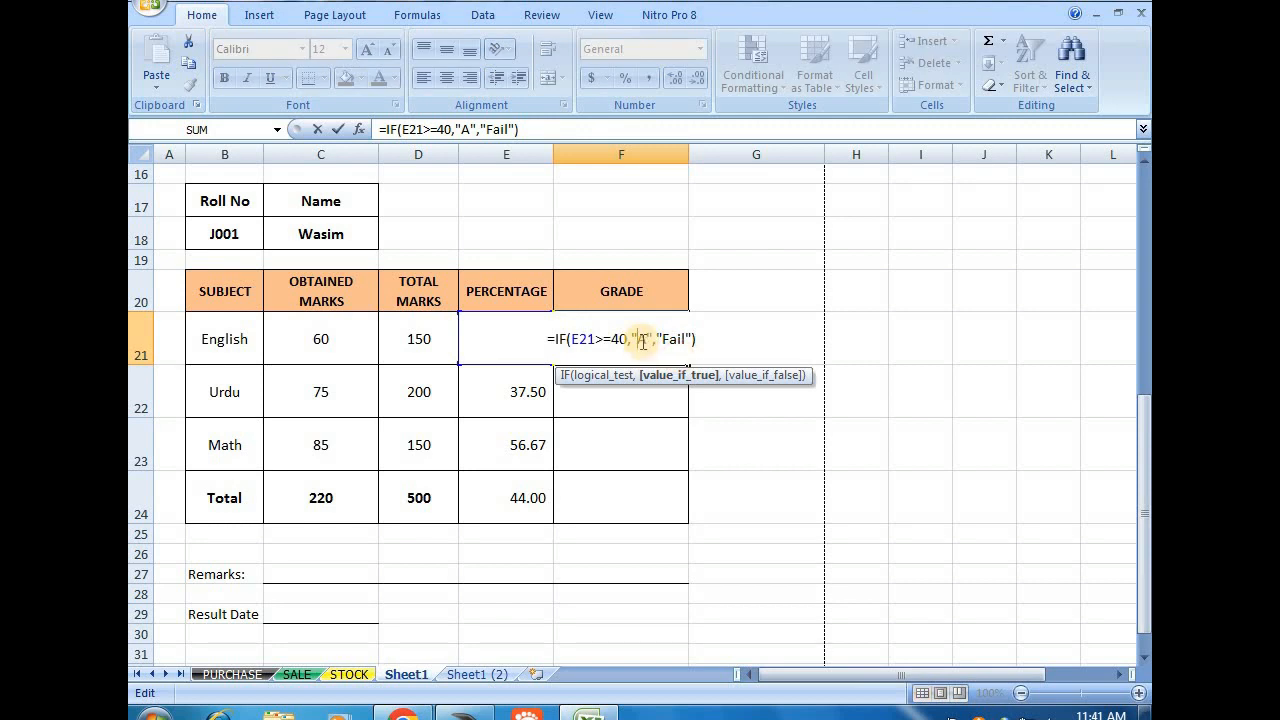
key("Return")
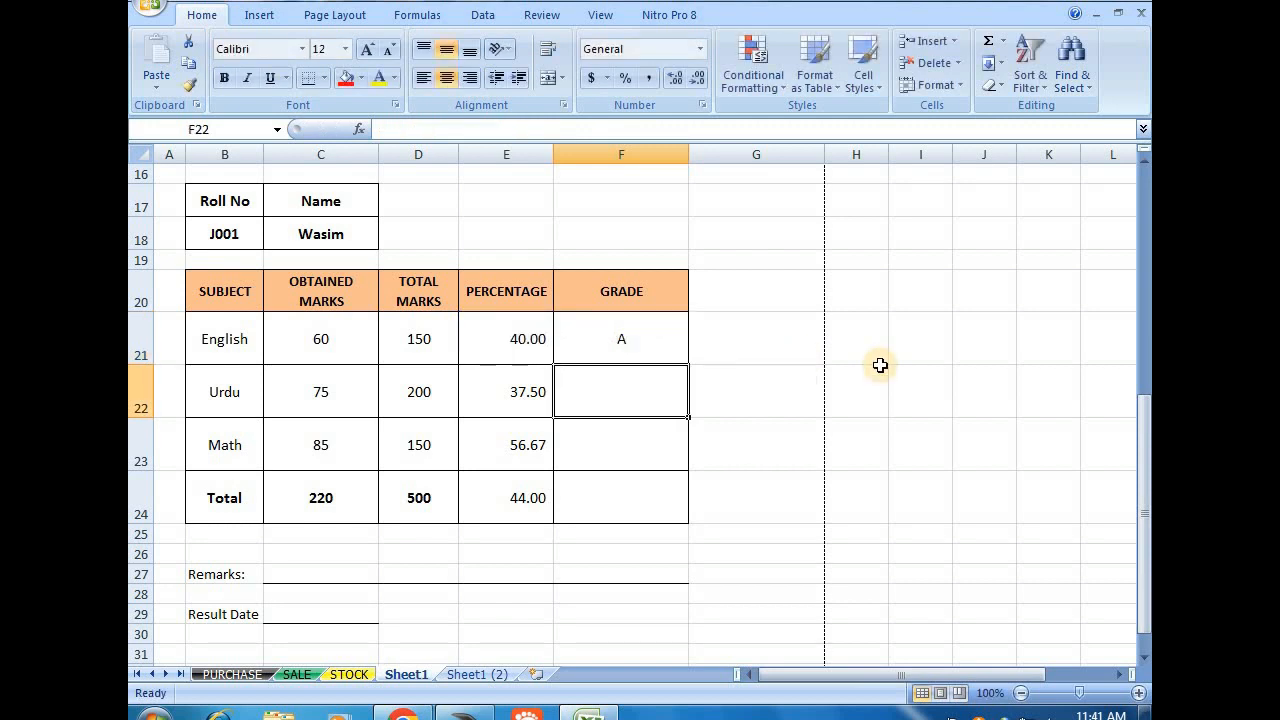
left_click(640, 347)
left_click_drag(691, 365, 680, 516)
left_click(724, 393)
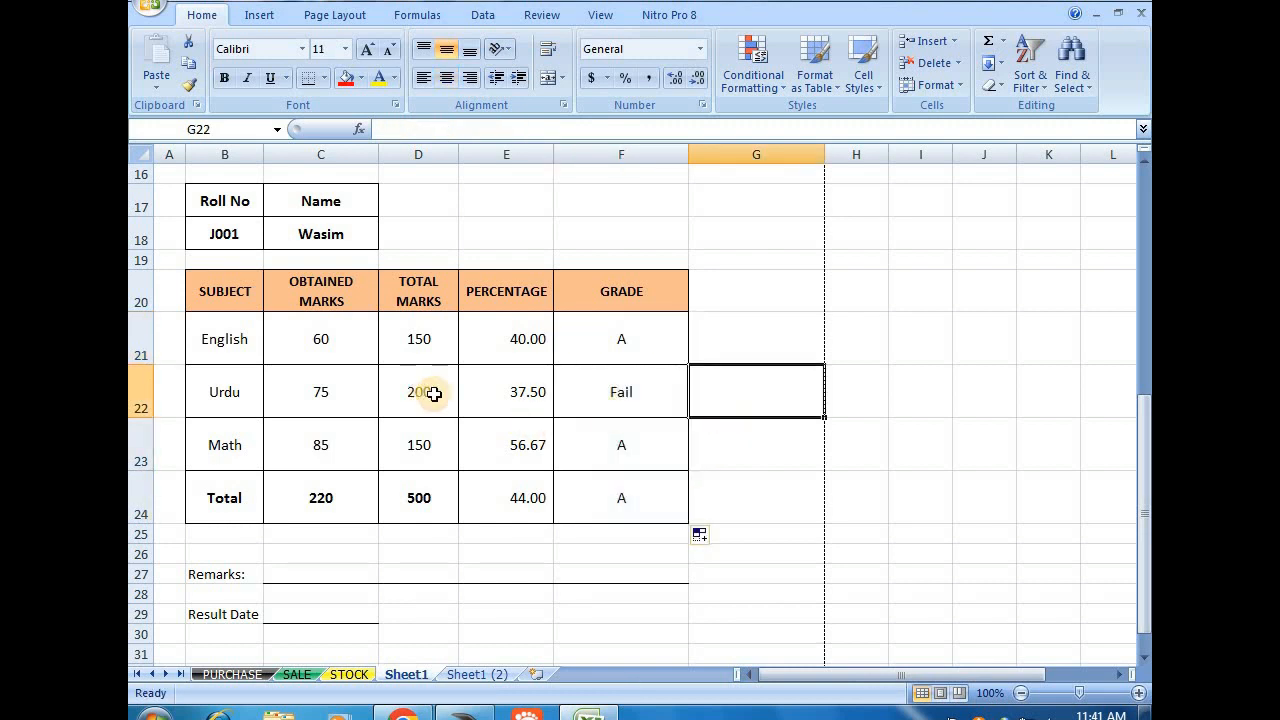
Check the Urdu percentage in E22 against the grade formula in F22
left_click(532, 391)
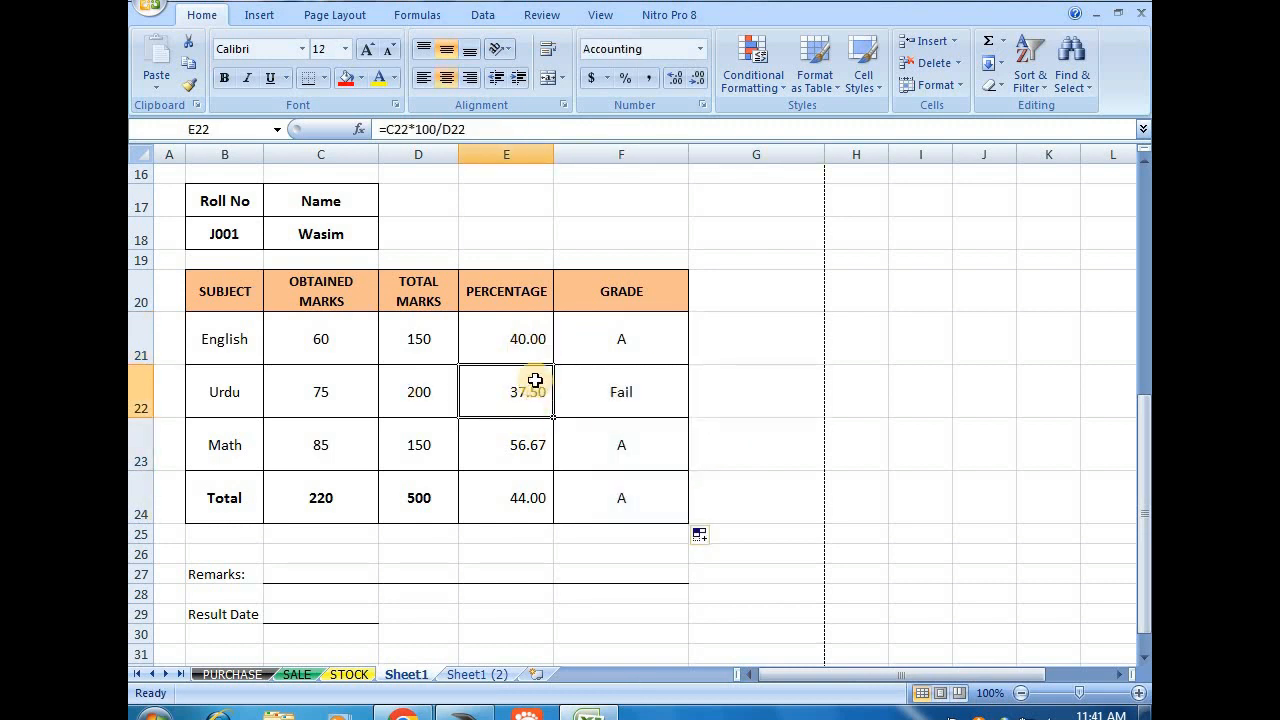
left_click(642, 398)
double_click(644, 397)
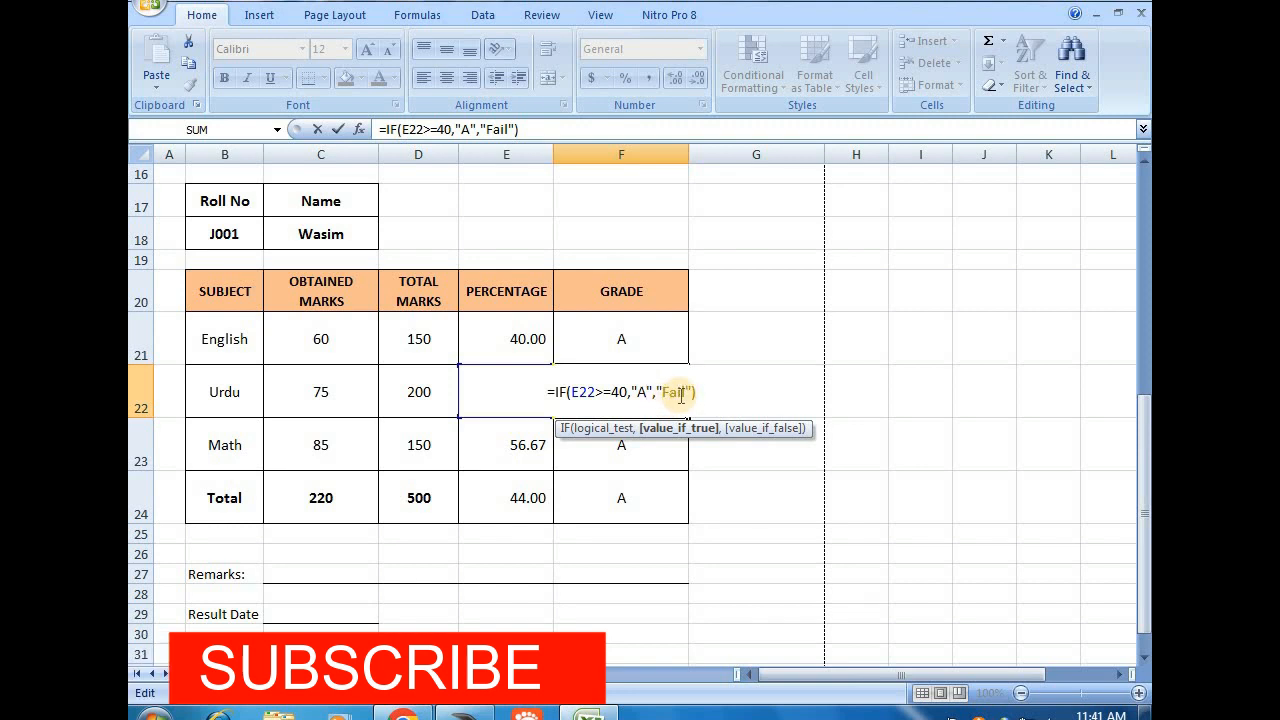
key("Return")
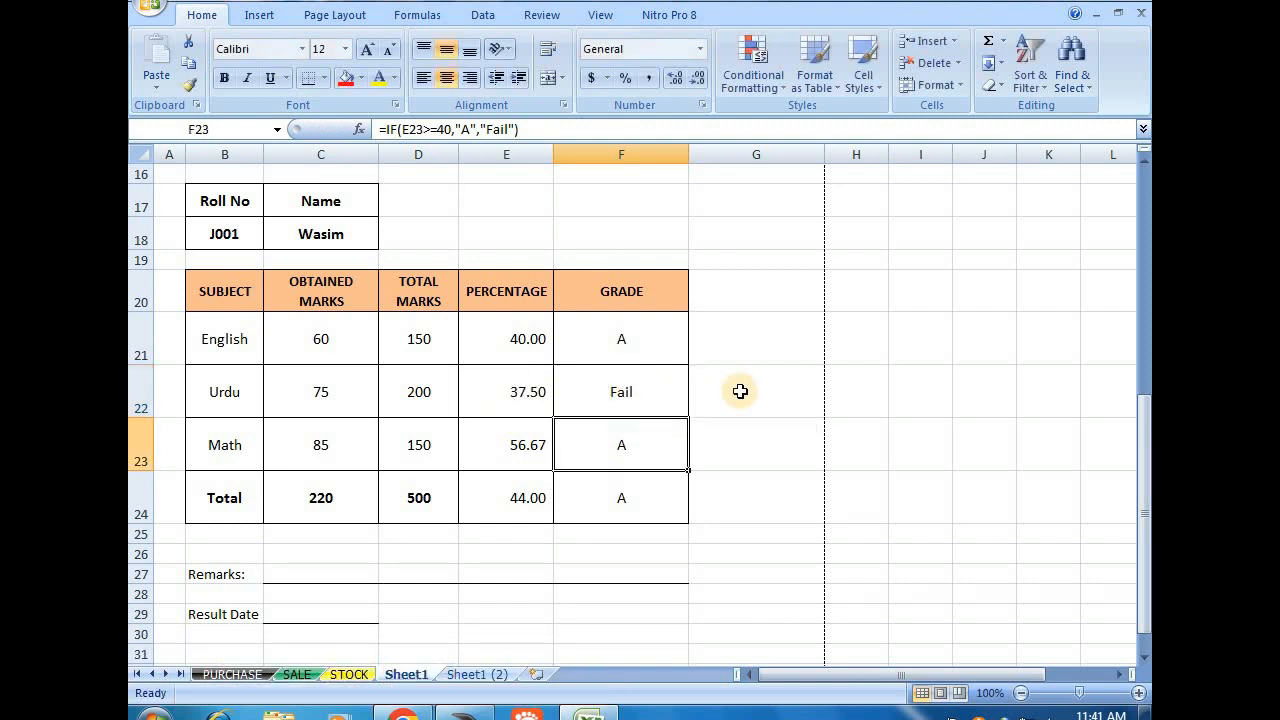
Change the roll number in B18 to that of the data sheet's second student to test the result card
left_click(452, 553)
scroll(455, 553, "up", 1)
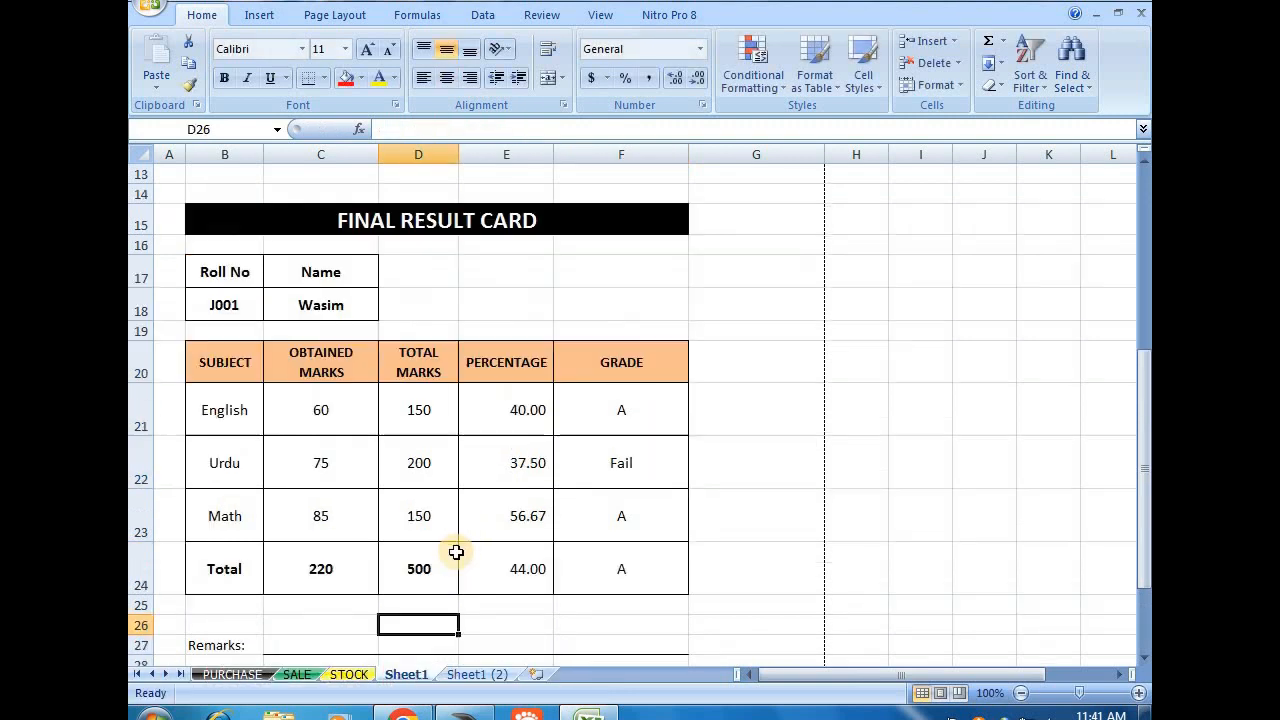
left_click(585, 280)
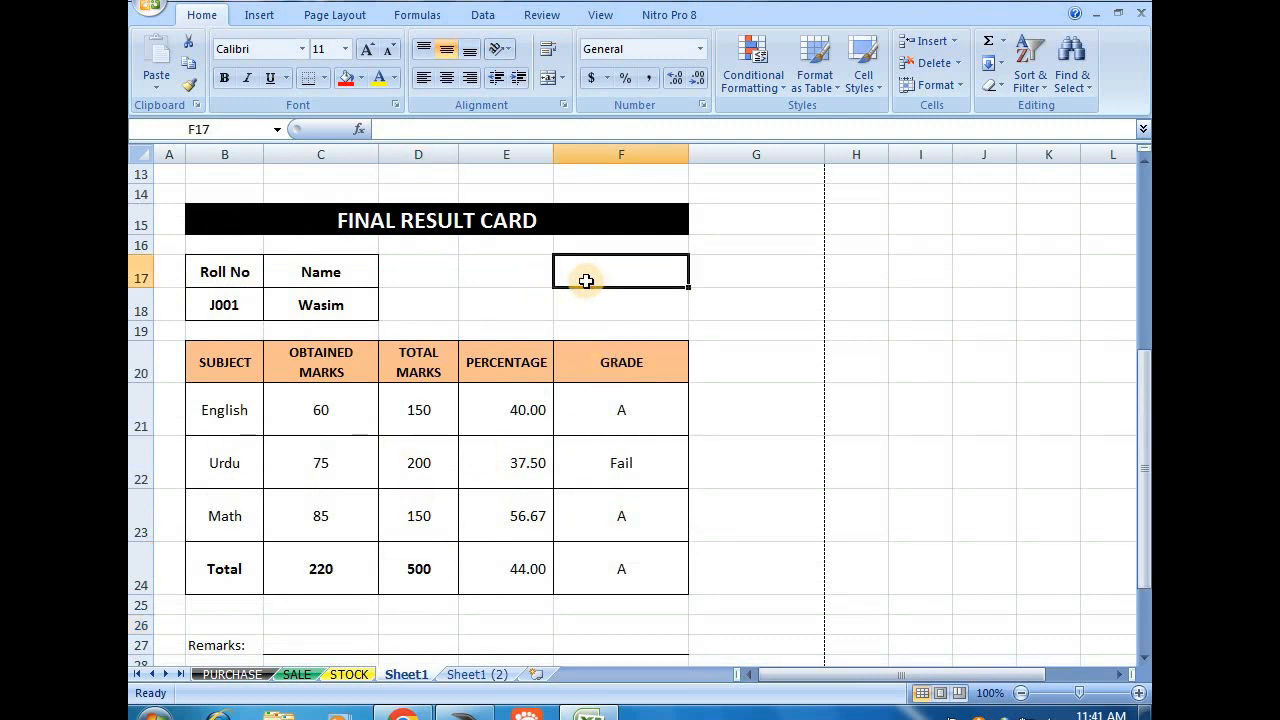
double_click(242, 306)
key("BackSpace")
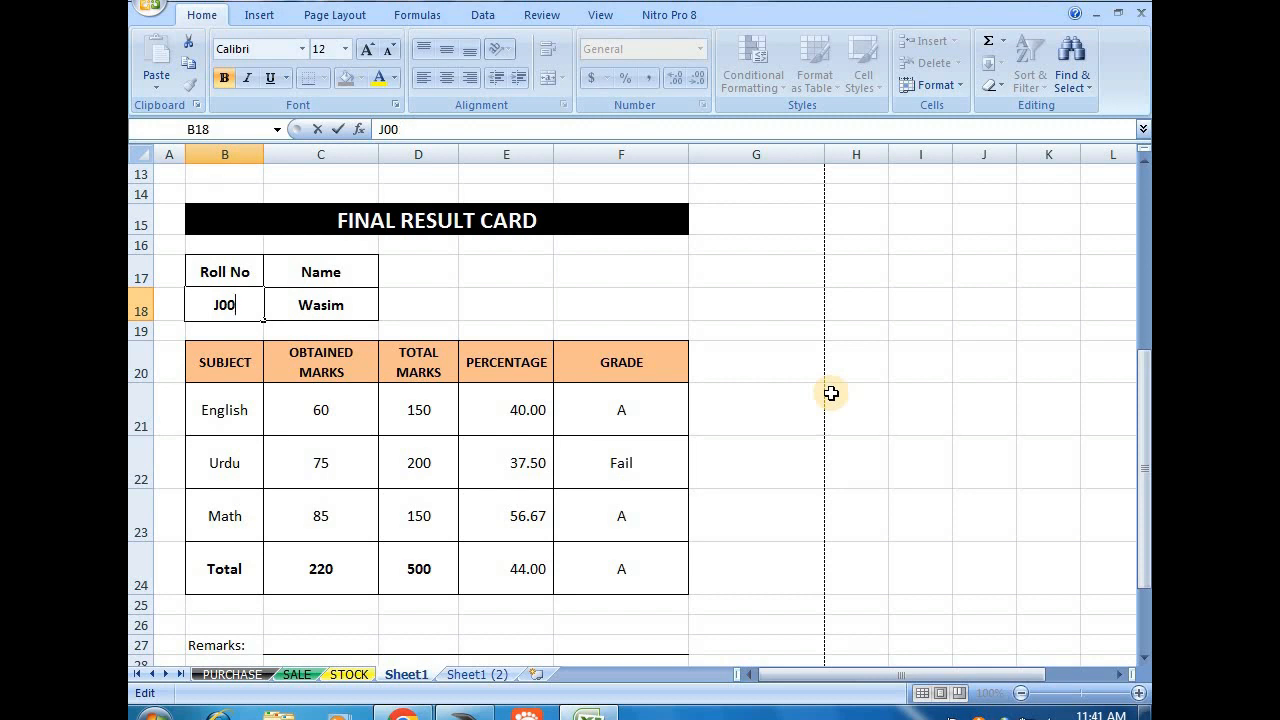
type("2")
key("Return")
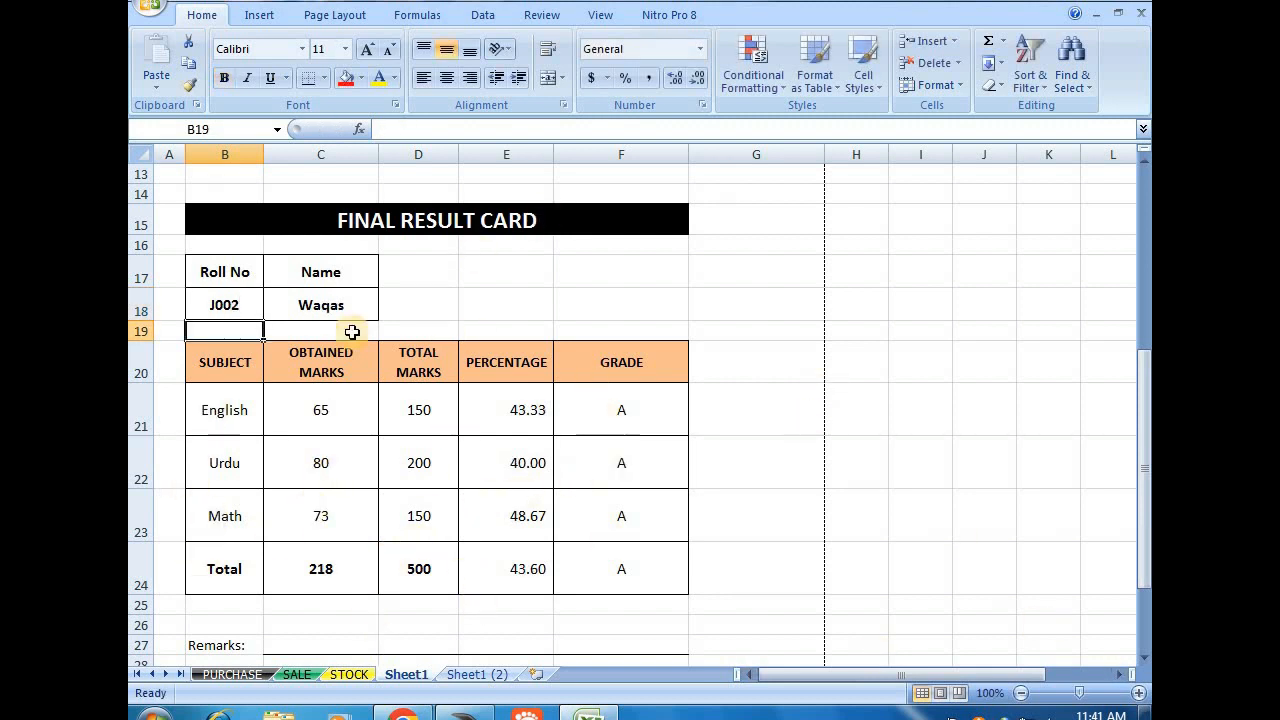
Change the roll number in B18 to that of the data sheet's third student
double_click(245, 305)
key("BackSpace")
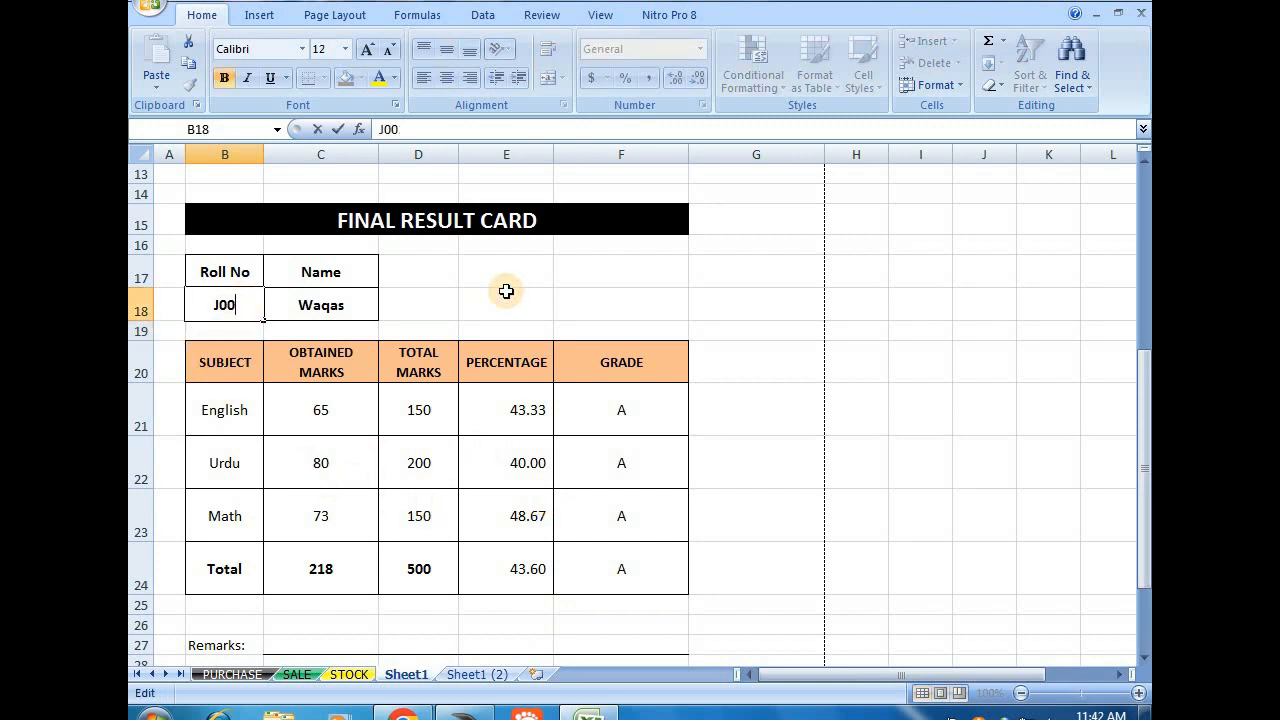
type("3")
key("Return")
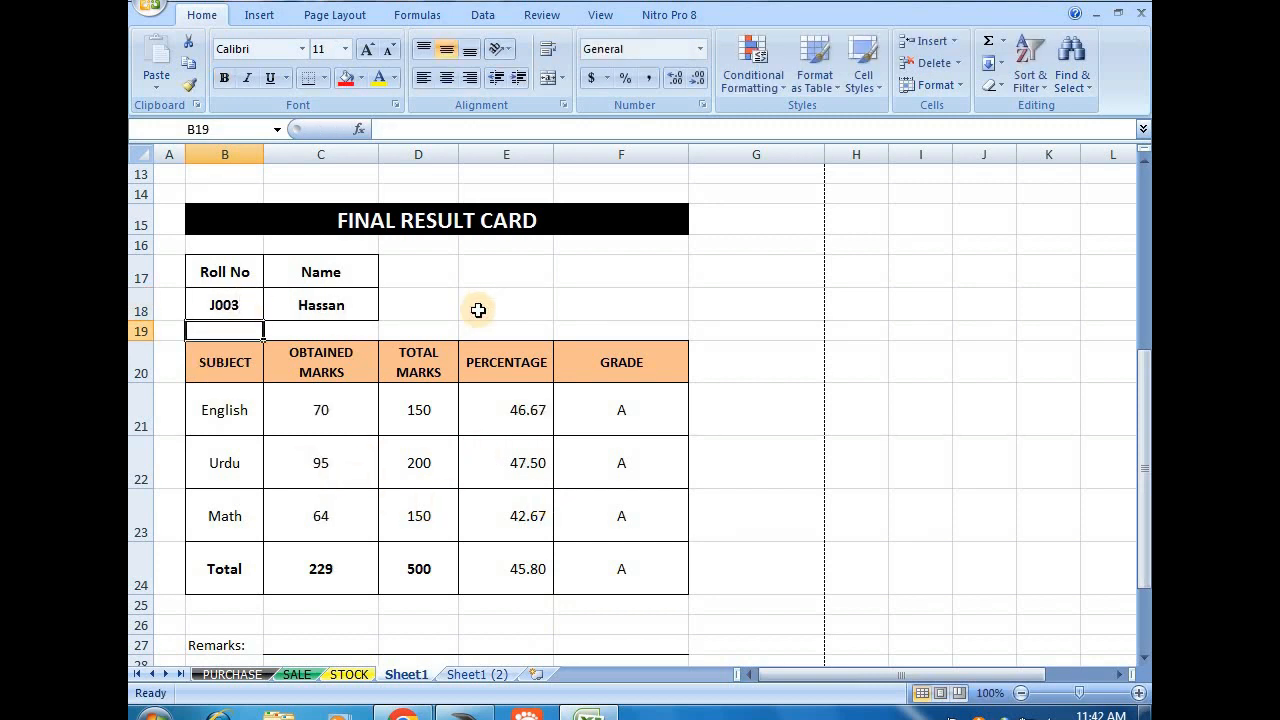
Set the roll number in B18 back to that of the data sheet's first student
double_click(232, 305)
key("Delete")
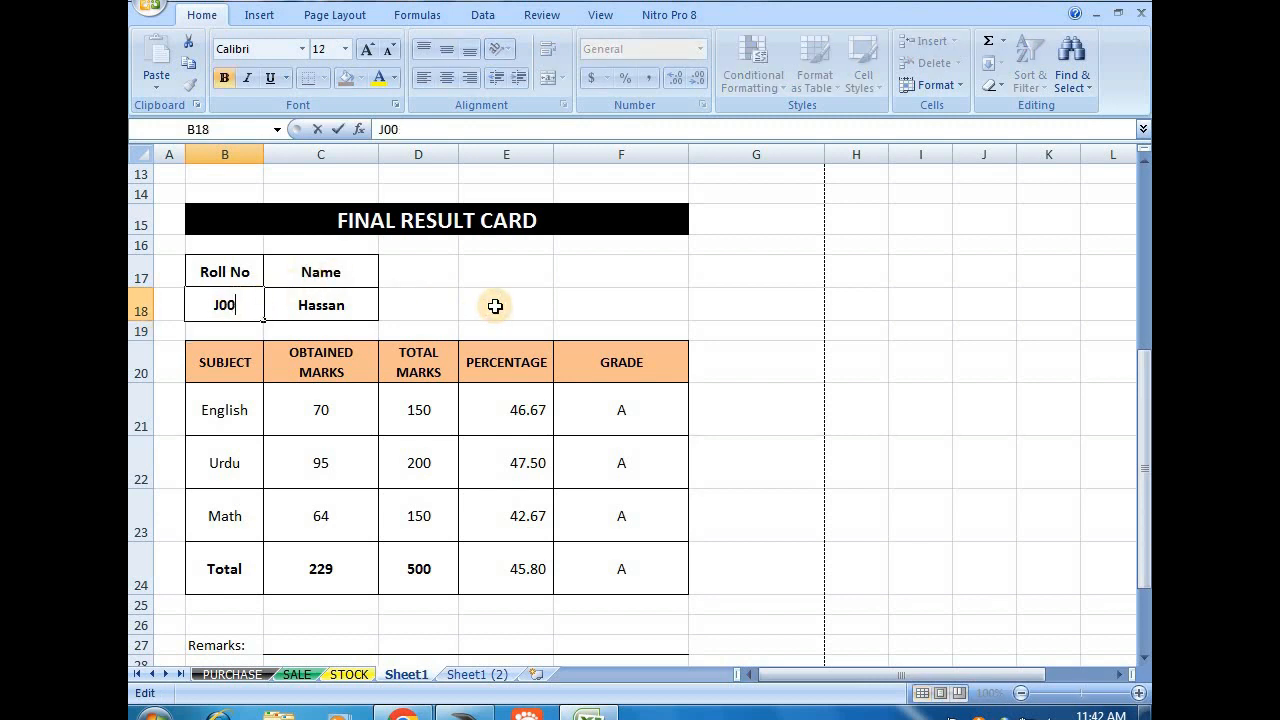
type("1")
key("Return")
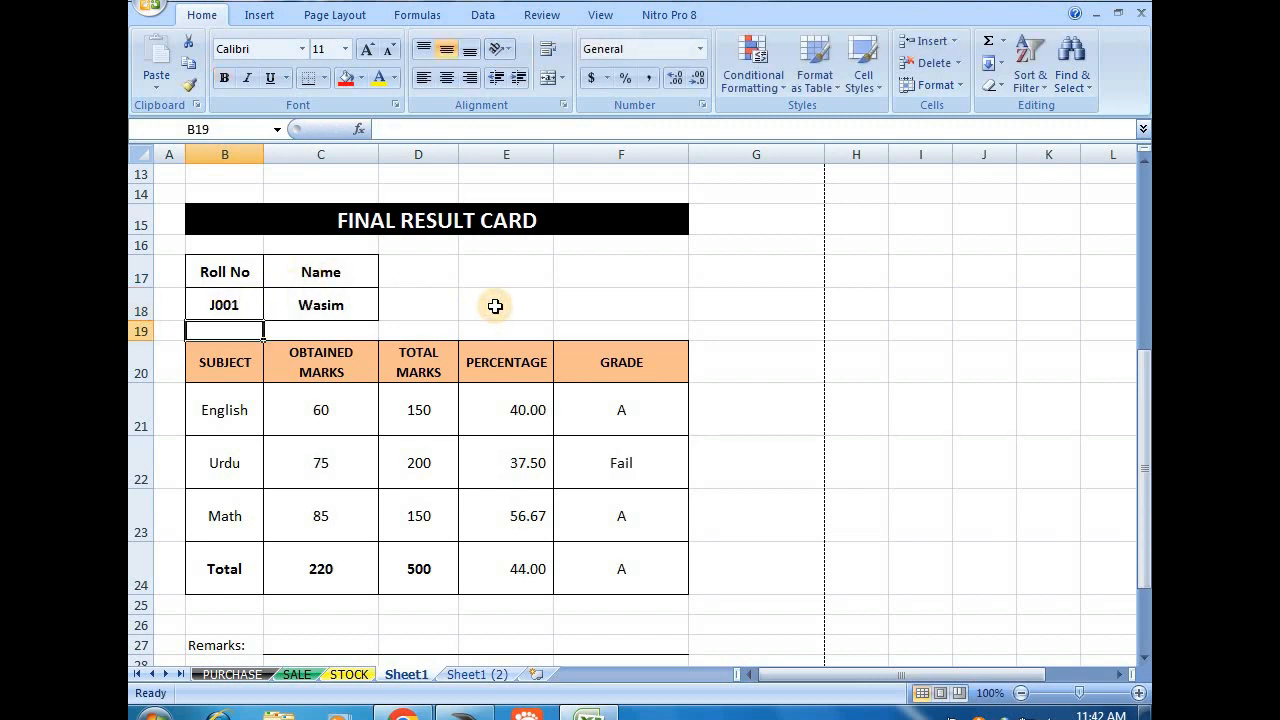
Select F17 on the result card and start defining a workbook-scope name images whose reference begins with =index(
left_click(546, 289)
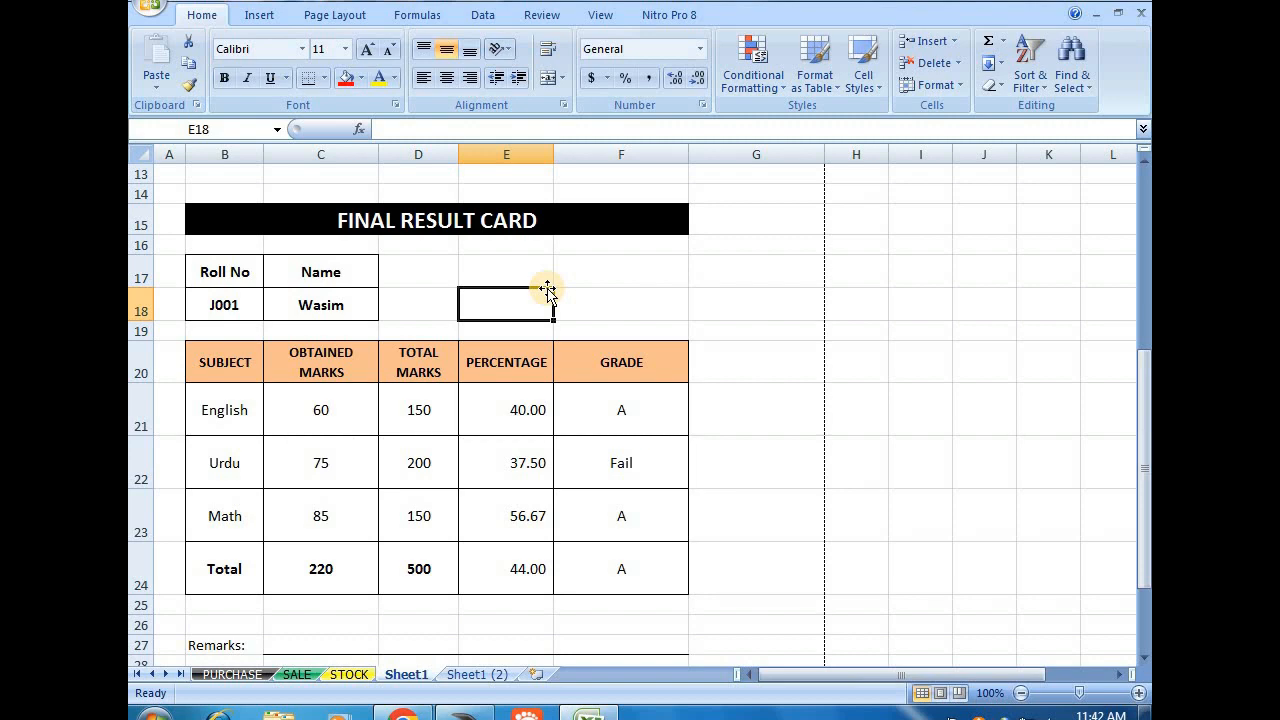
scroll(546, 289, "up", 4)
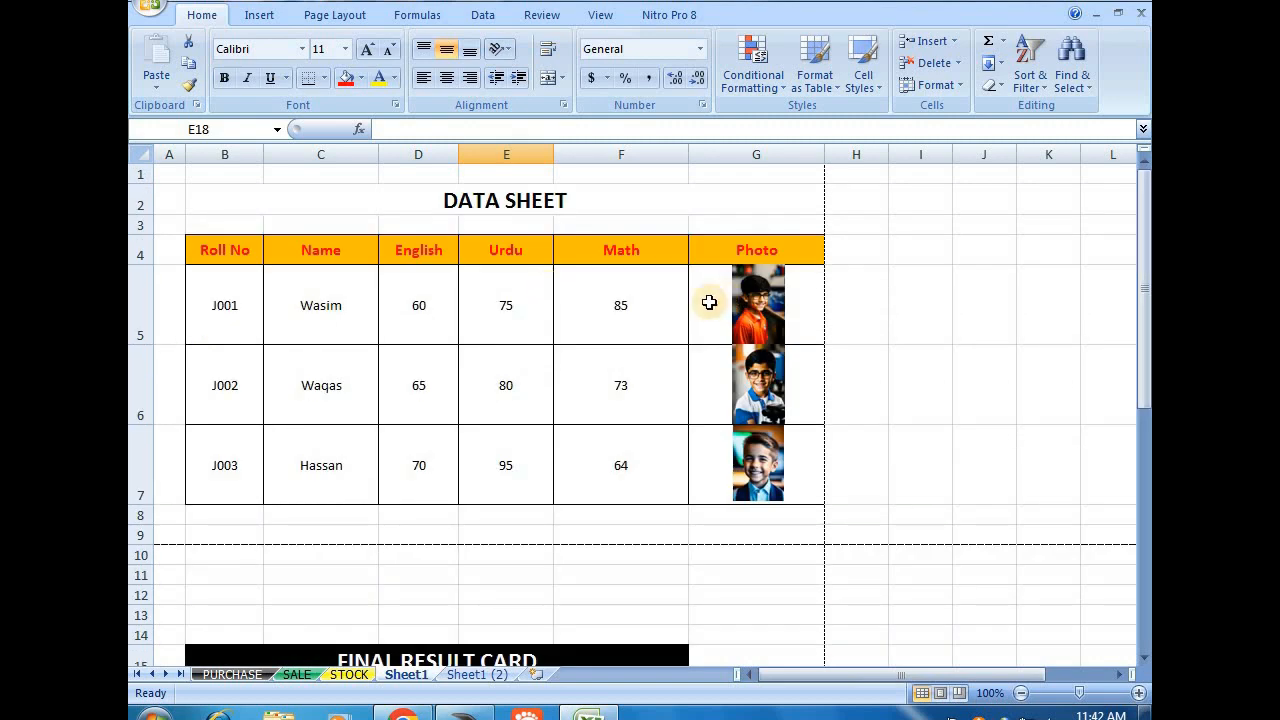
left_click(709, 302)
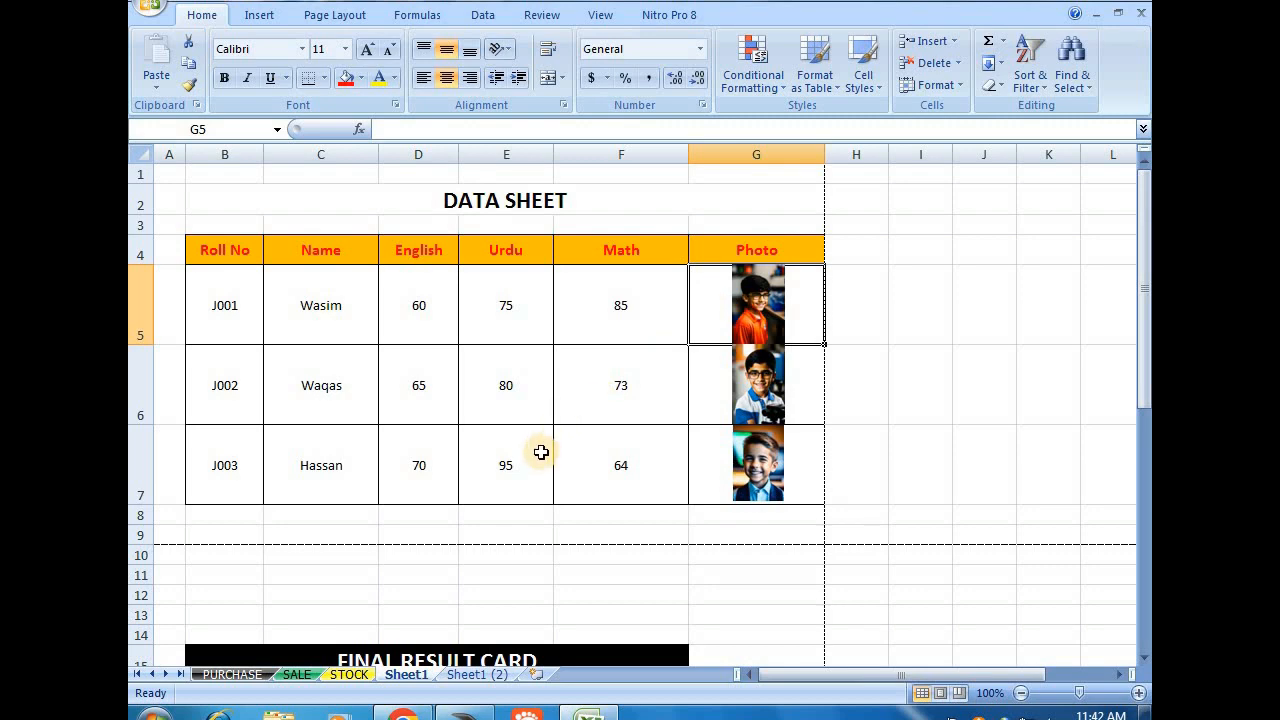
scroll(541, 452, "down", 2)
left_click(592, 452)
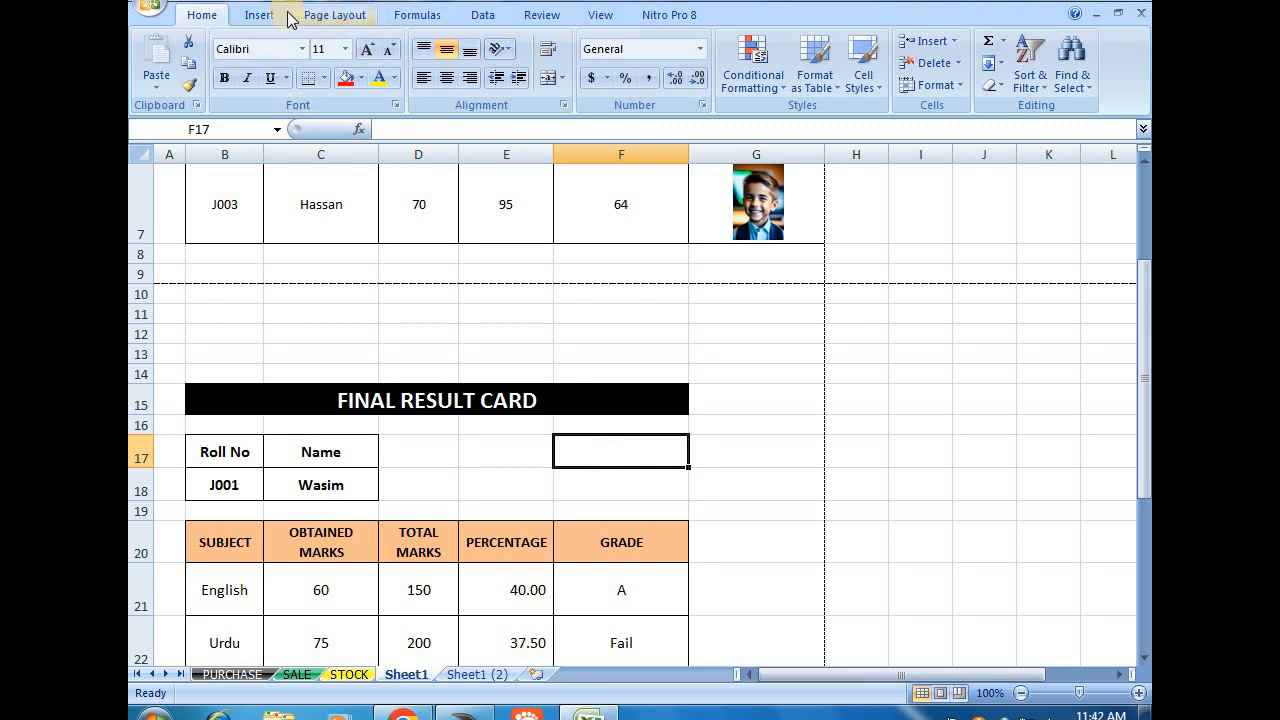
left_click(414, 16)
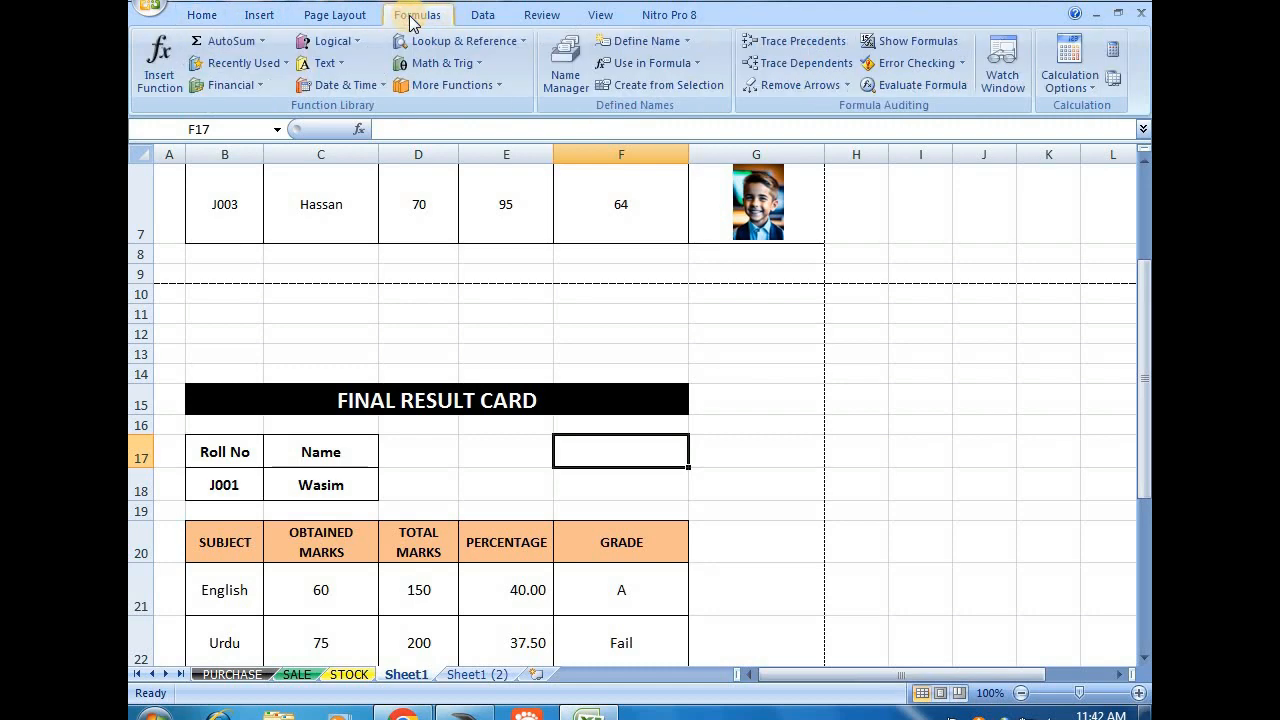
left_click(632, 45)
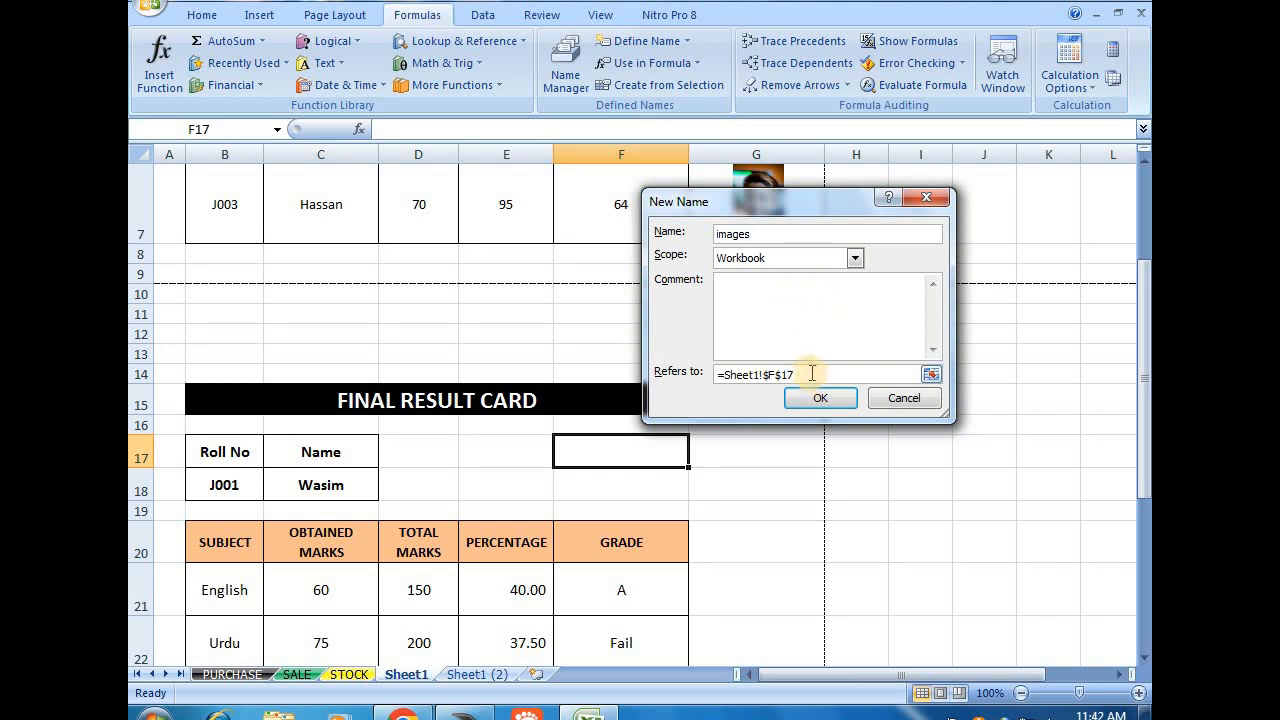
left_click_drag(812, 373, 726, 374)
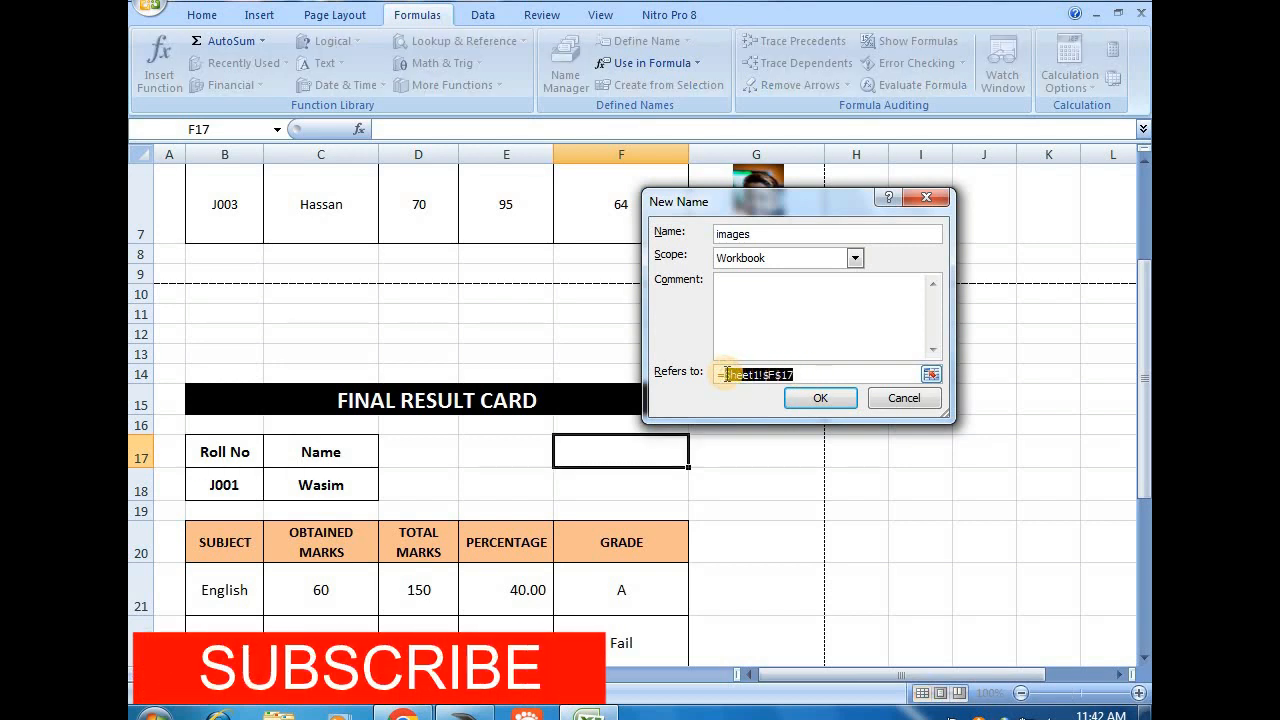
key("BackSpace")
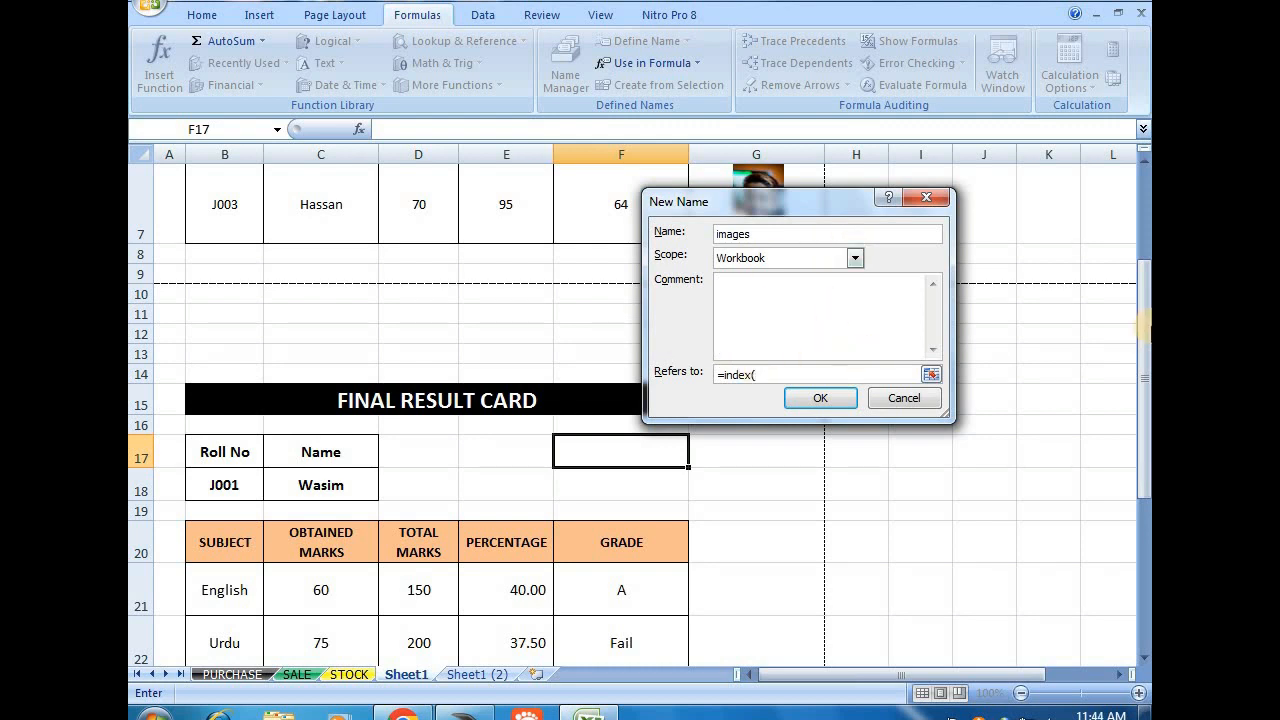
Give the INDEX formula the photo range Sheet1!$G$5:$G$7 and add MATCH with roll number cell Sheet1!$B$18 as its lookup value
left_click_drag(1148, 413, 1146, 385)
left_click_drag(672, 215, 306, 211)
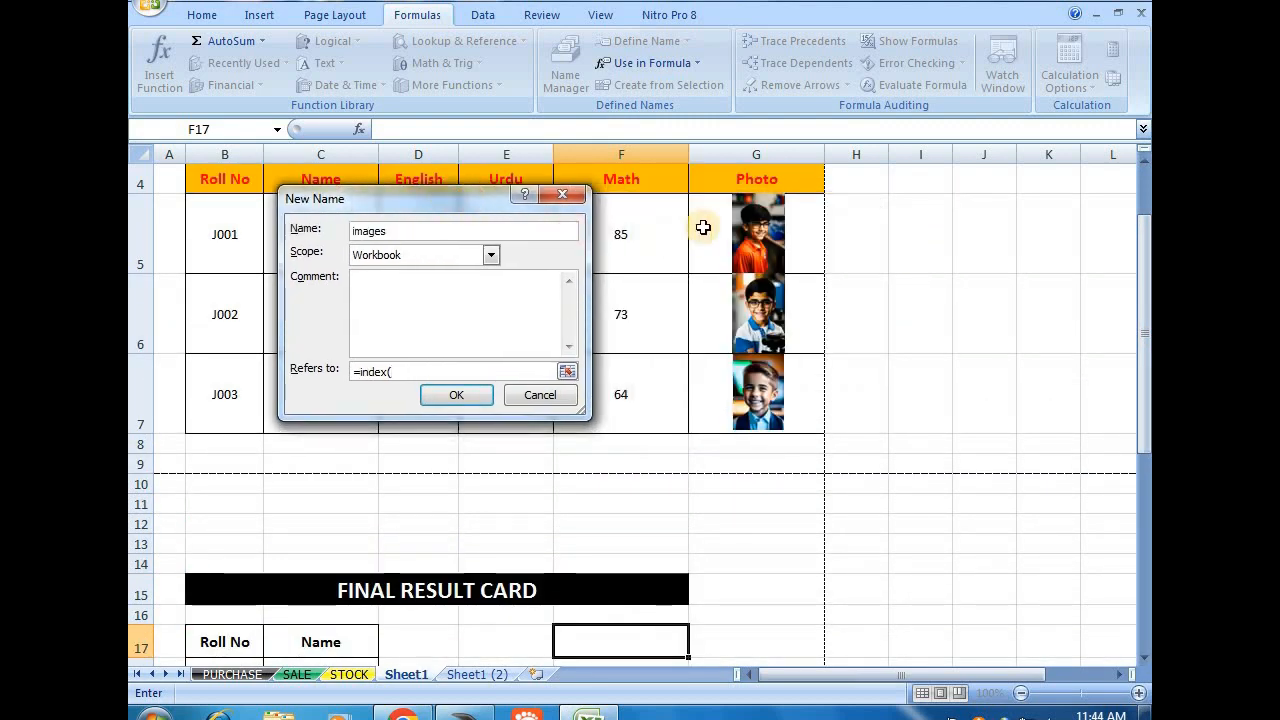
left_click_drag(703, 234, 703, 379)
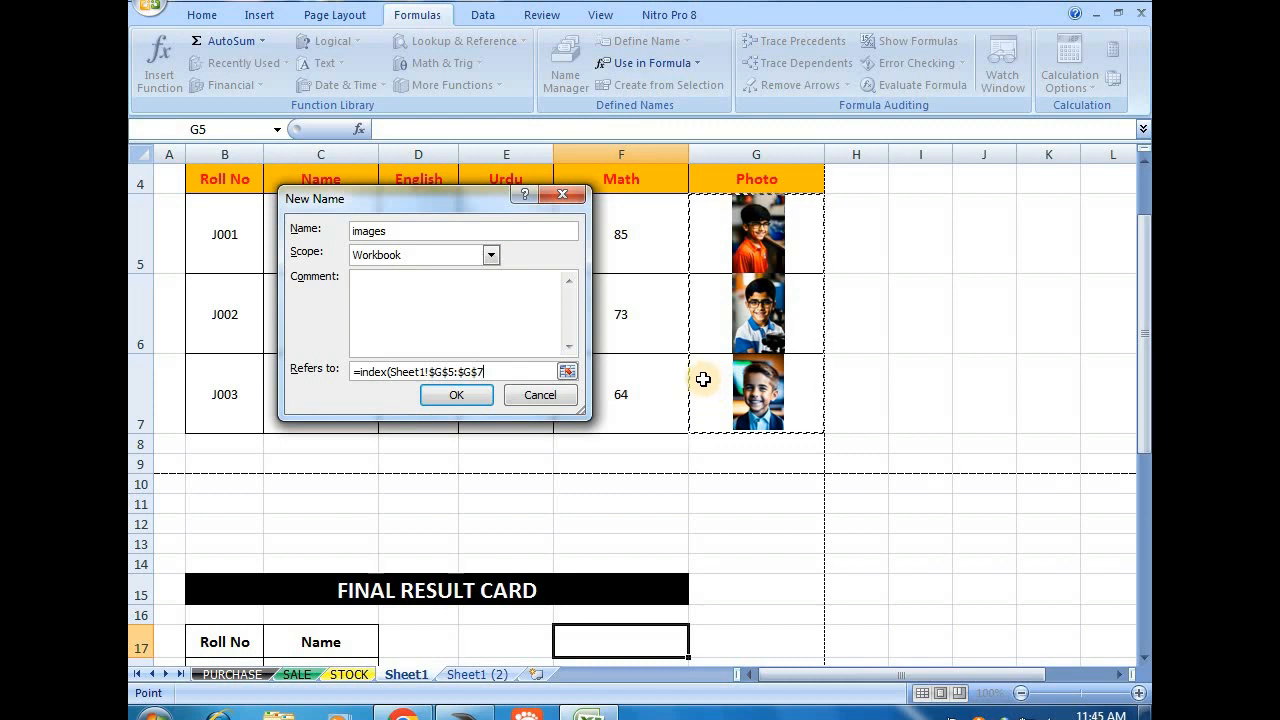
type(",match(")
left_click_drag(1144, 330, 1143, 362)
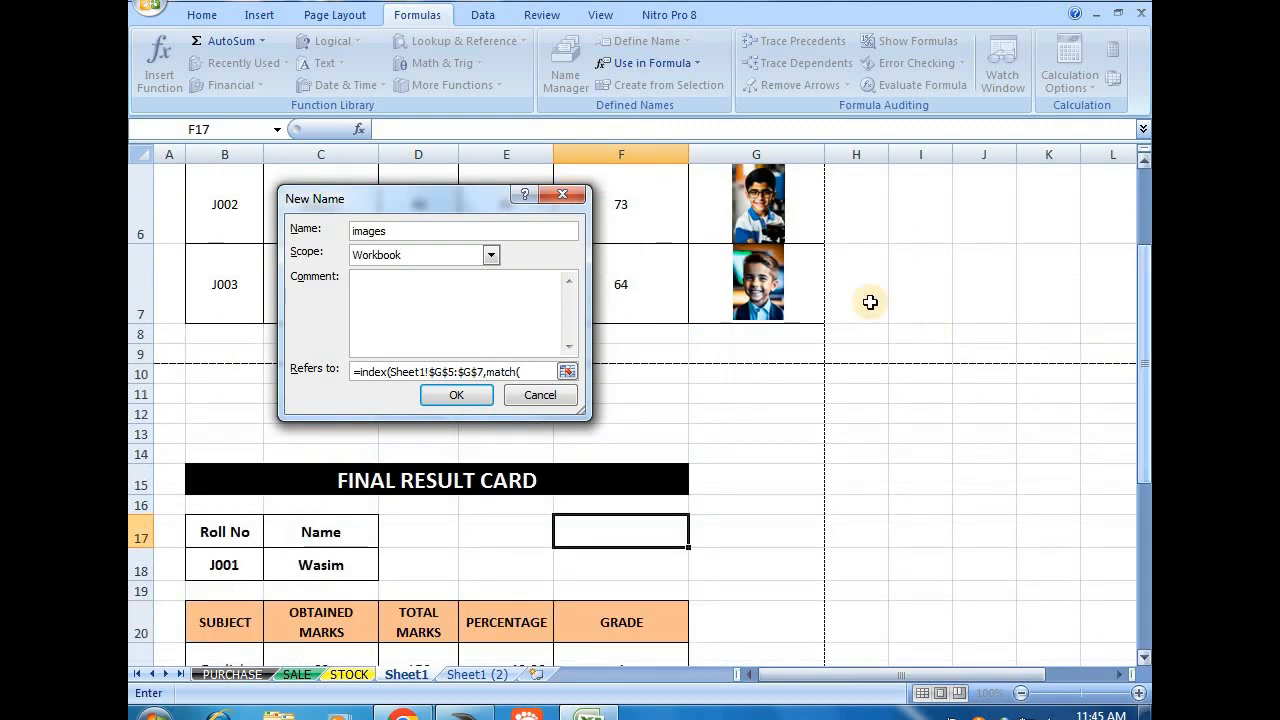
left_click(238, 563)
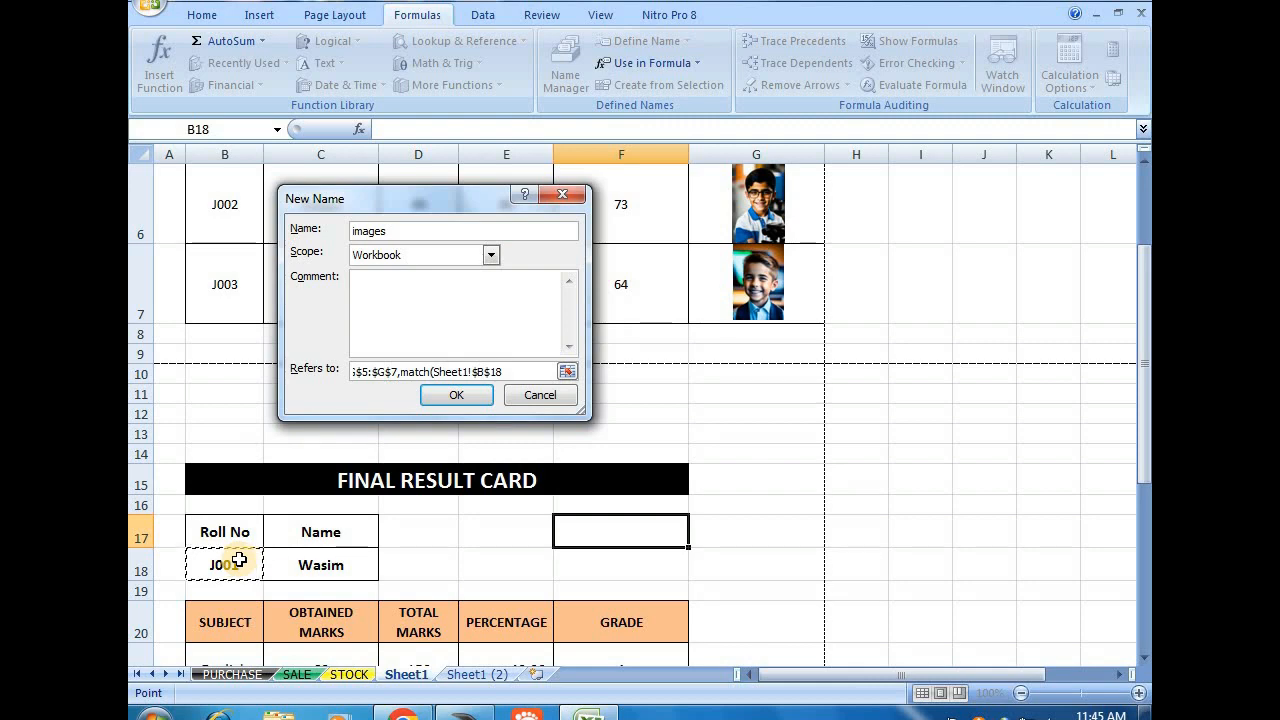
type(",")
Complete the MATCH function with the roll number range Sheet1!$B$5:$B$7 and save the name images
left_click_drag(510, 205, 980, 295)
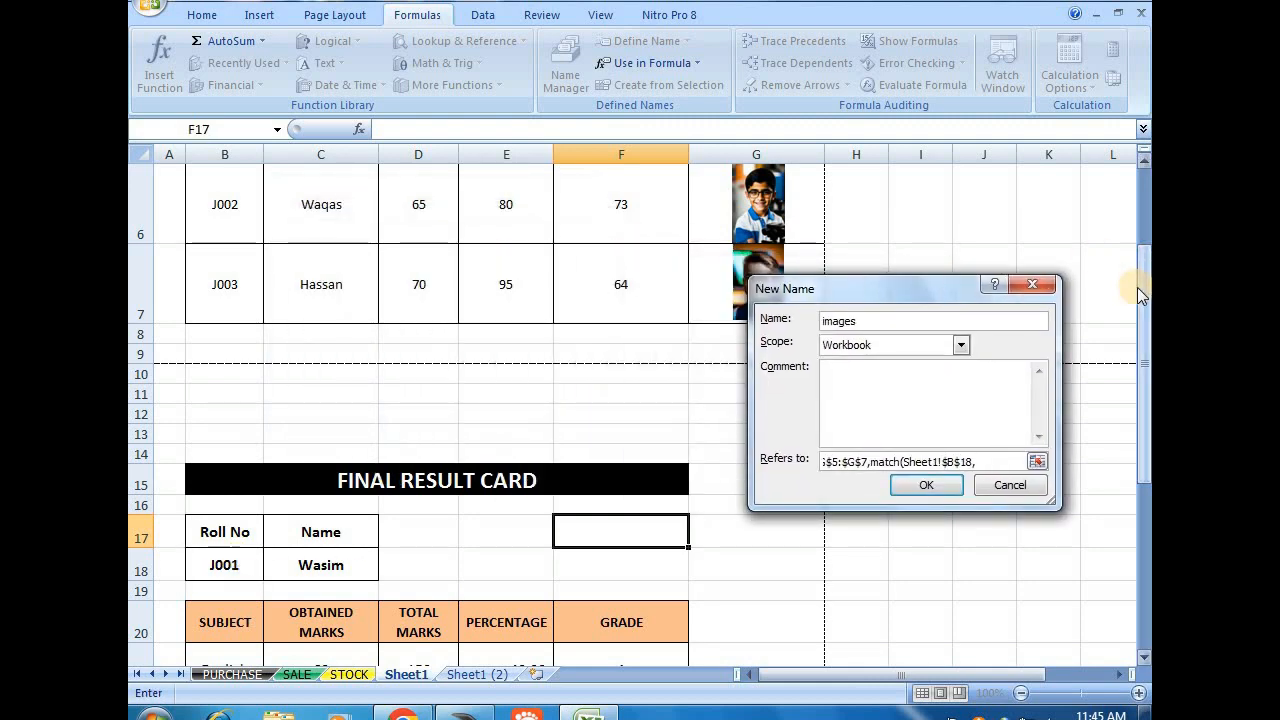
scroll(1137, 287, "up", 3)
left_click_drag(240, 245, 210, 402)
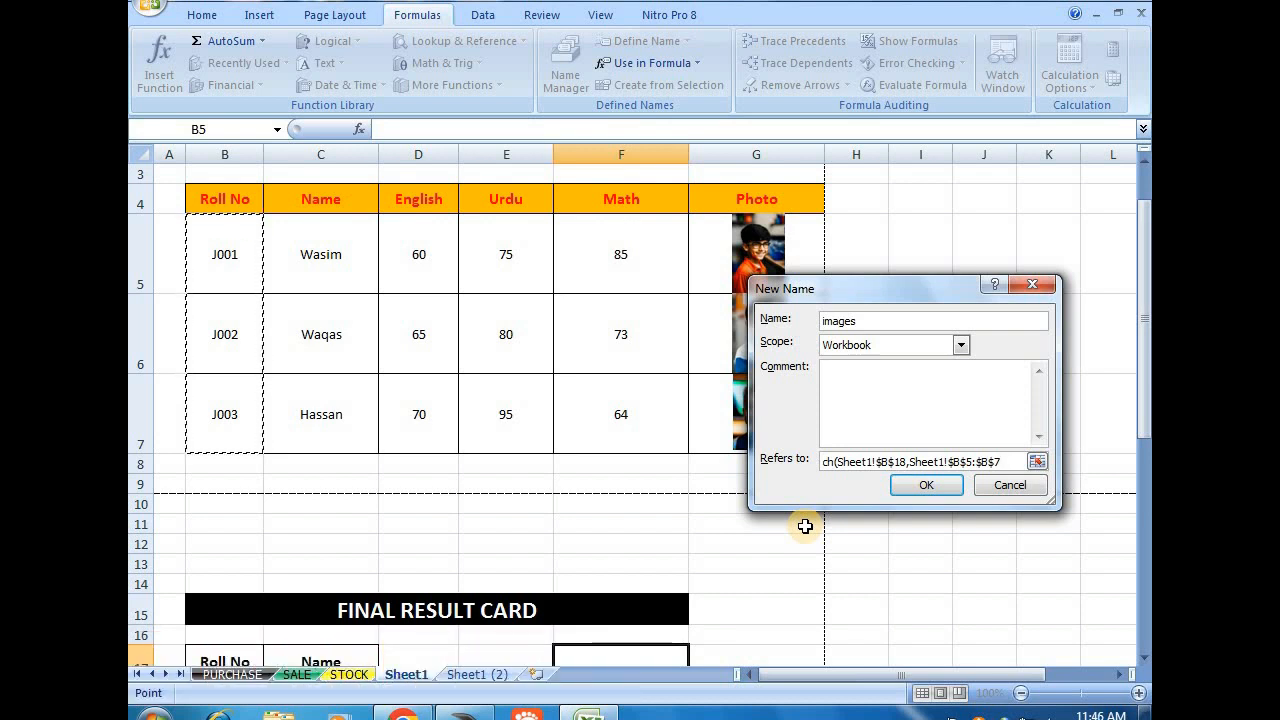
type(")")
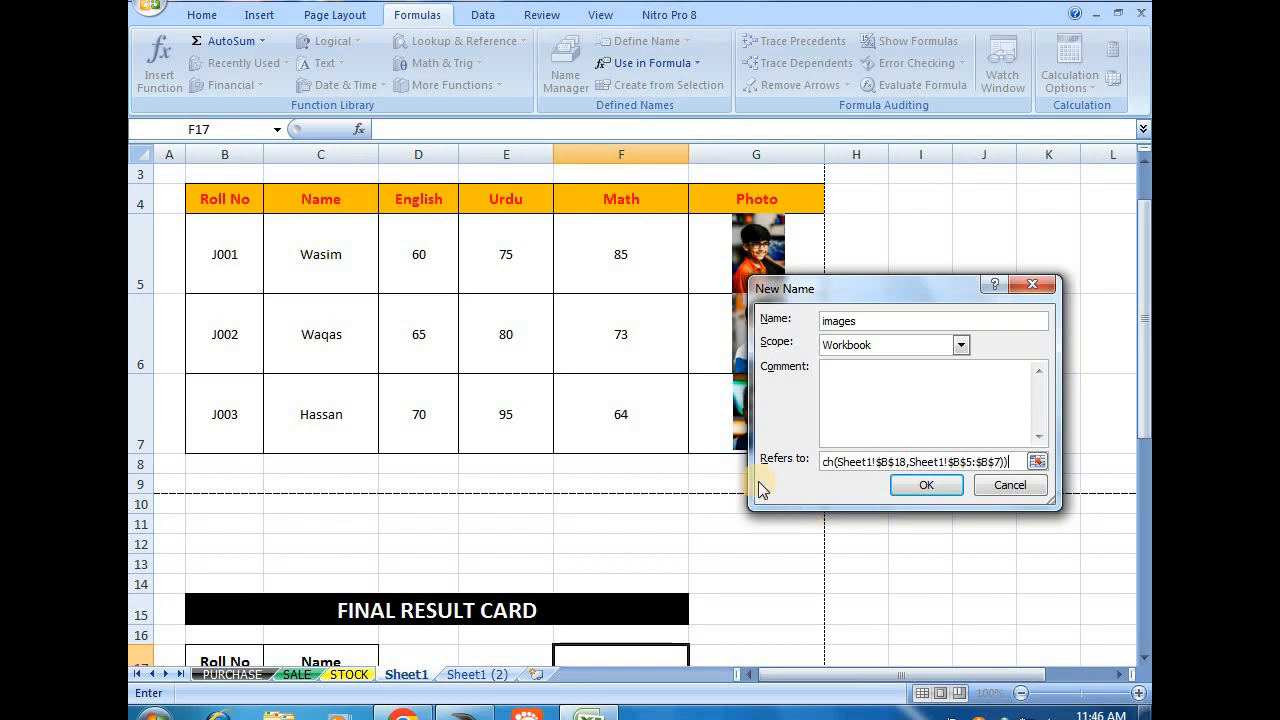
left_click(920, 490)
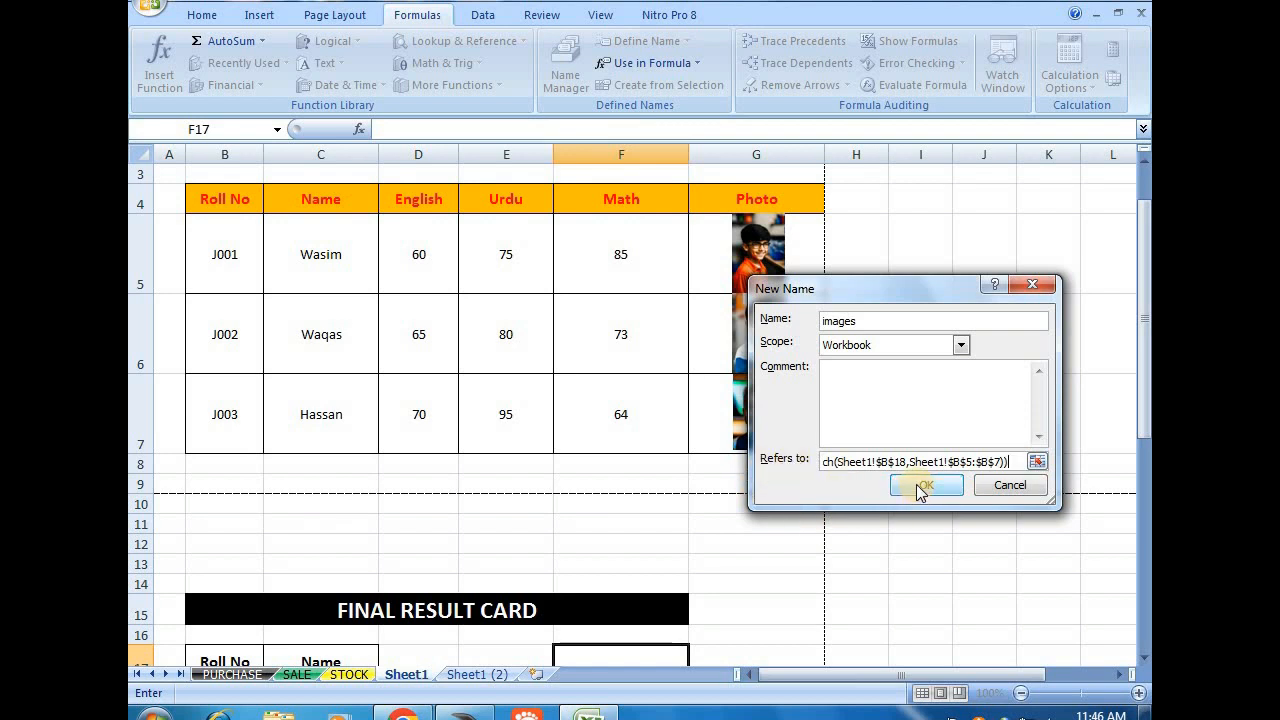
Check the INDEX and MATCH formula behind the name images in the Name Manager
scroll(510, 388, "down", 2)
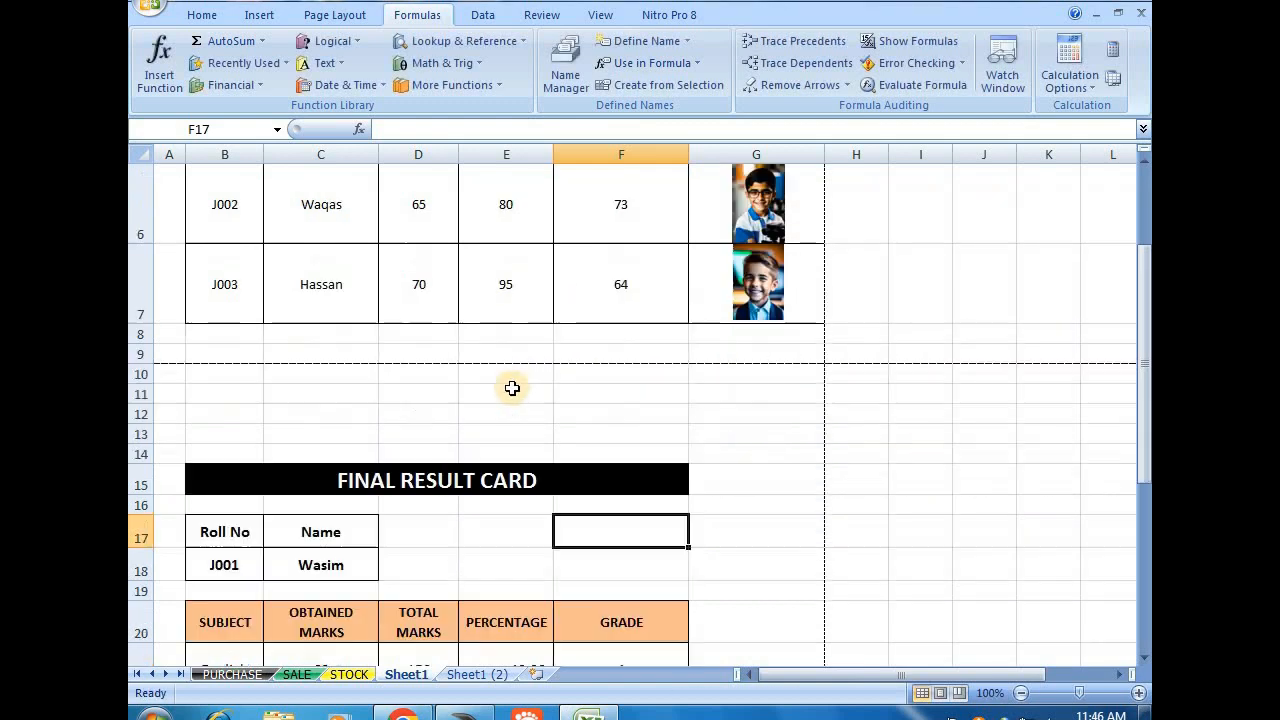
scroll(514, 394, "up", 2)
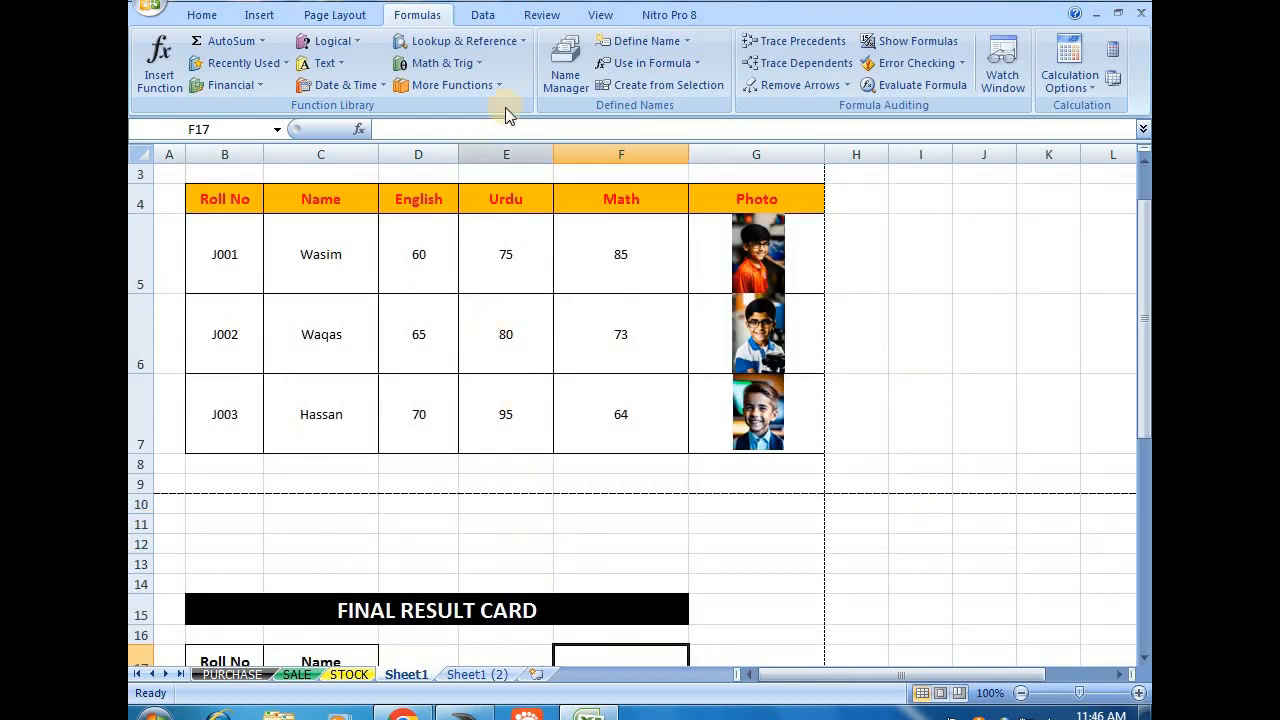
left_click(565, 68)
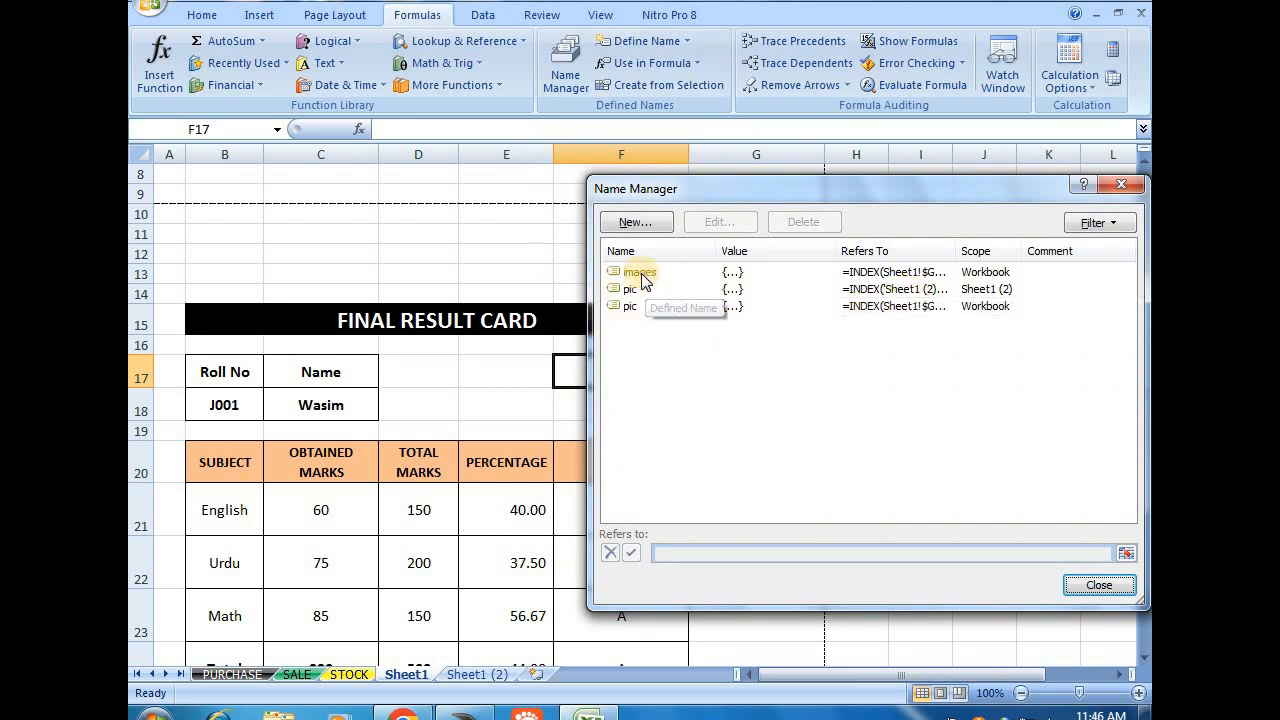
left_click(672, 277)
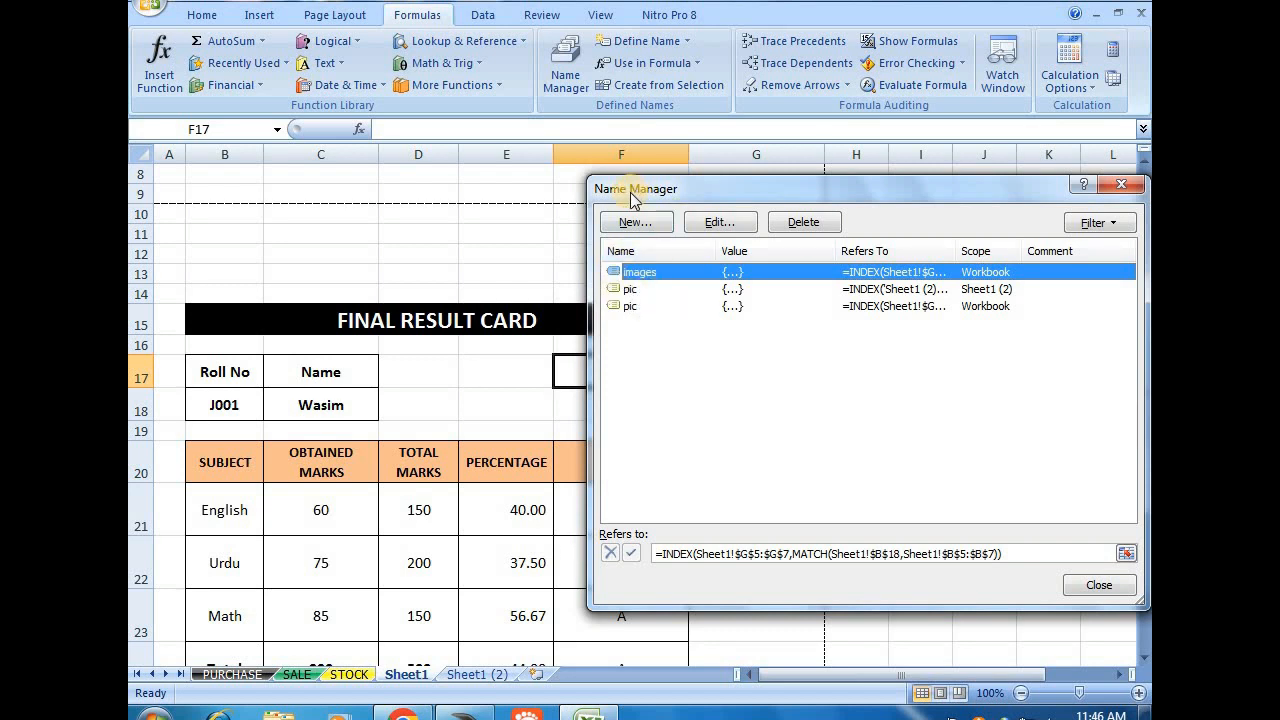
left_click_drag(863, 217, 820, 146)
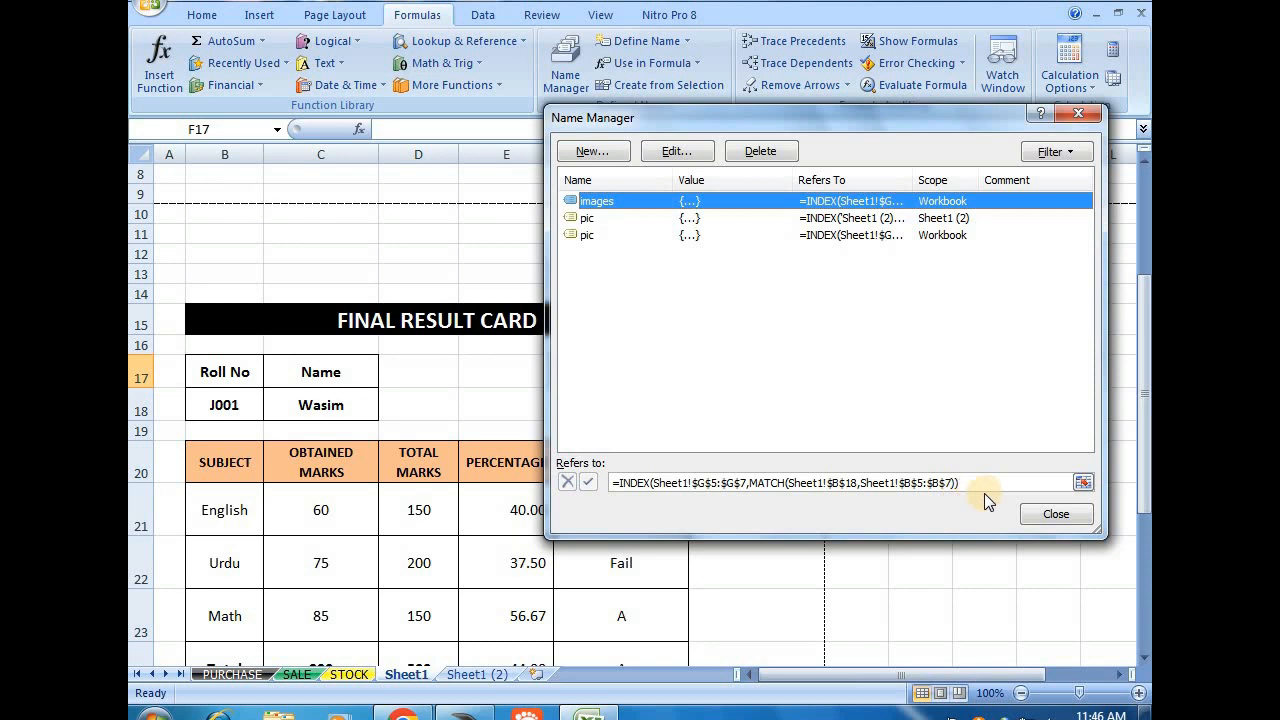
left_click(1060, 515)
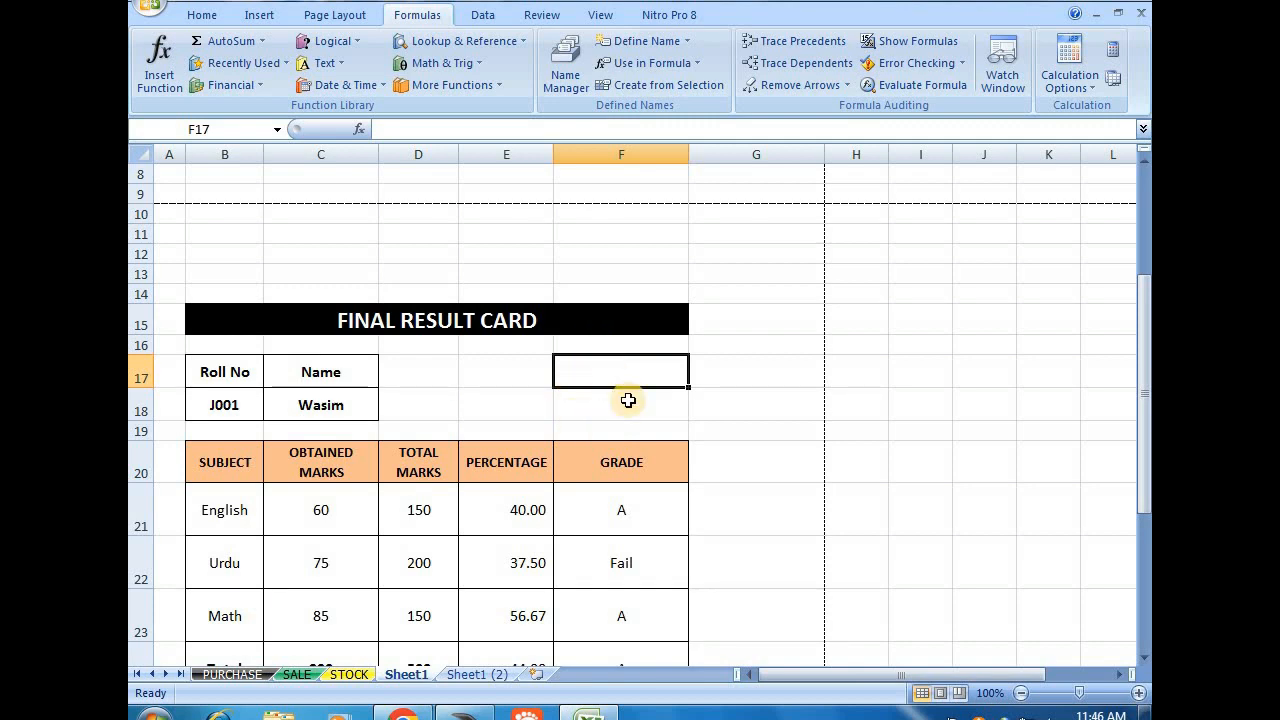
Copy the first student's photo cell G5 and paste it at F17 as a picture link
scroll(627, 400, "up", 3)
left_click(710, 295)
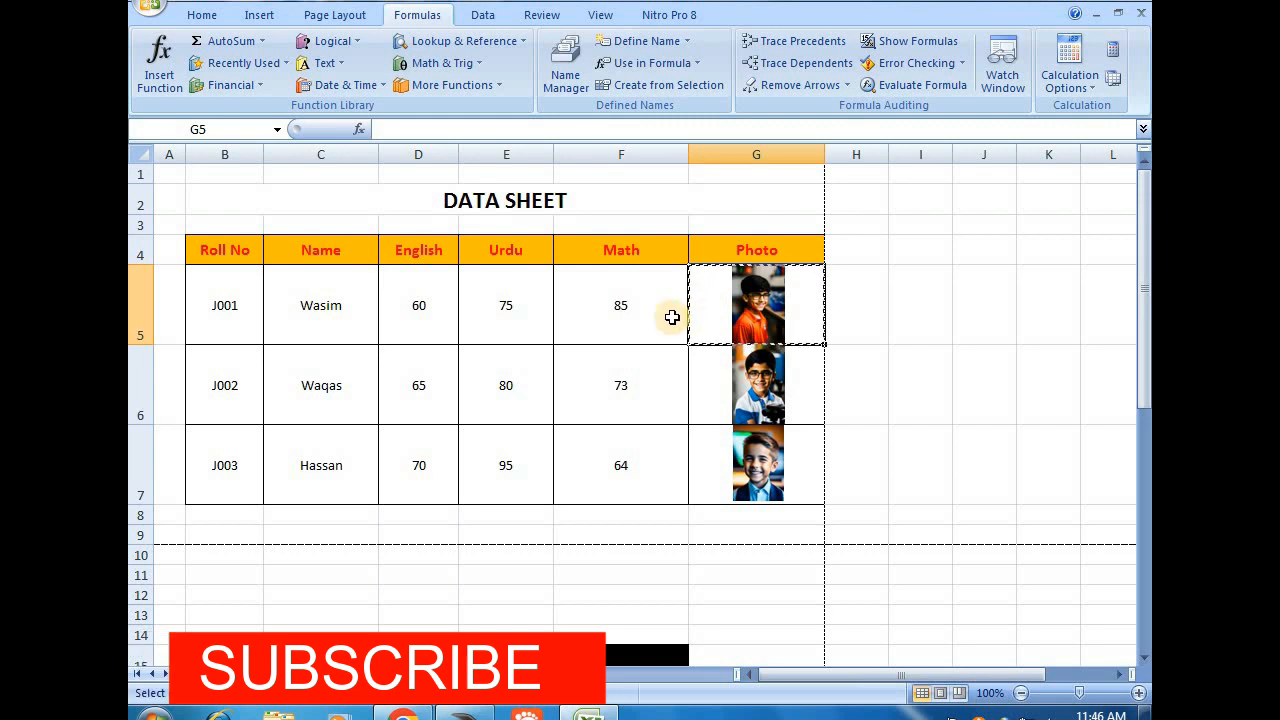
scroll(666, 454, "down", 2)
left_click(605, 450)
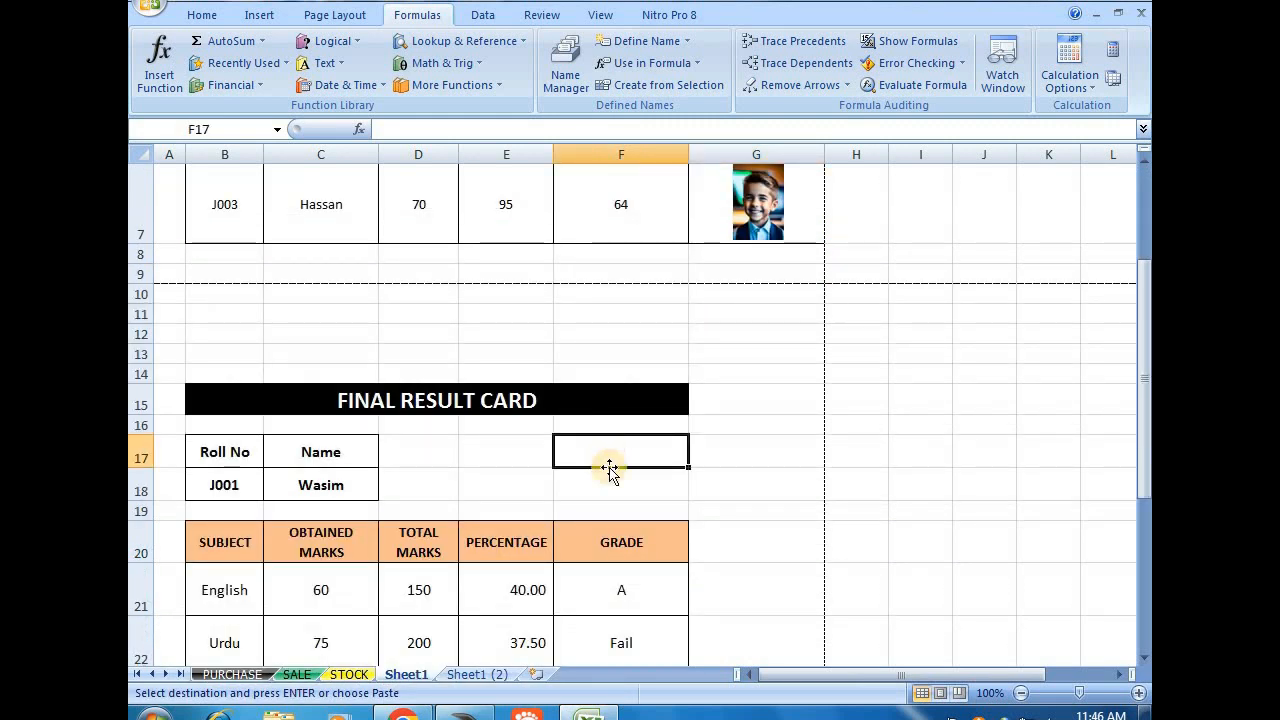
left_click(204, 15)
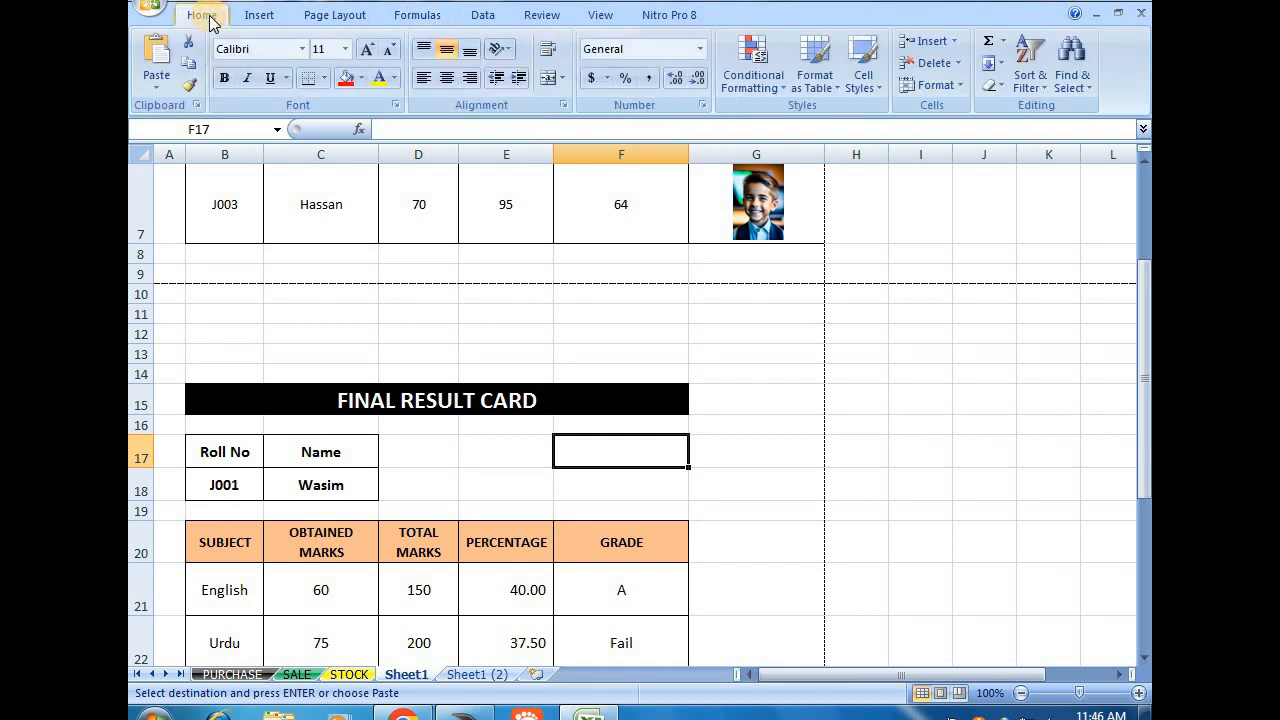
left_click(154, 91)
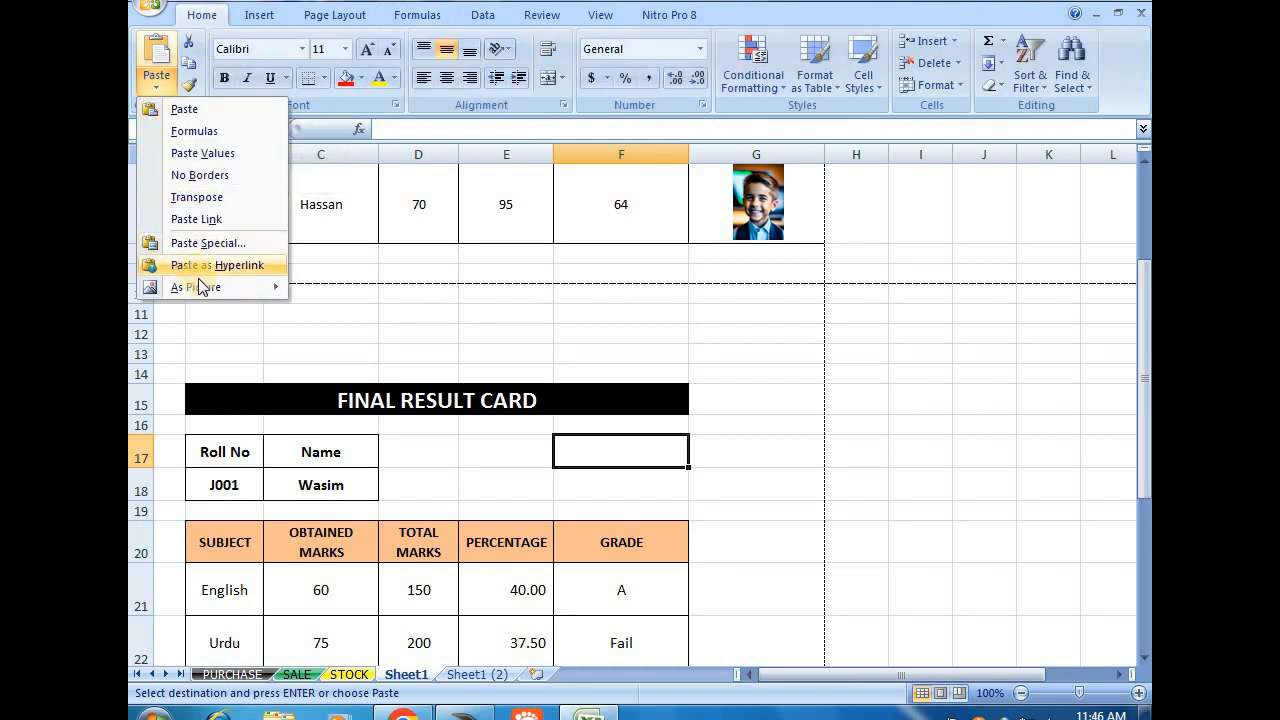
mouse_move(203, 287)
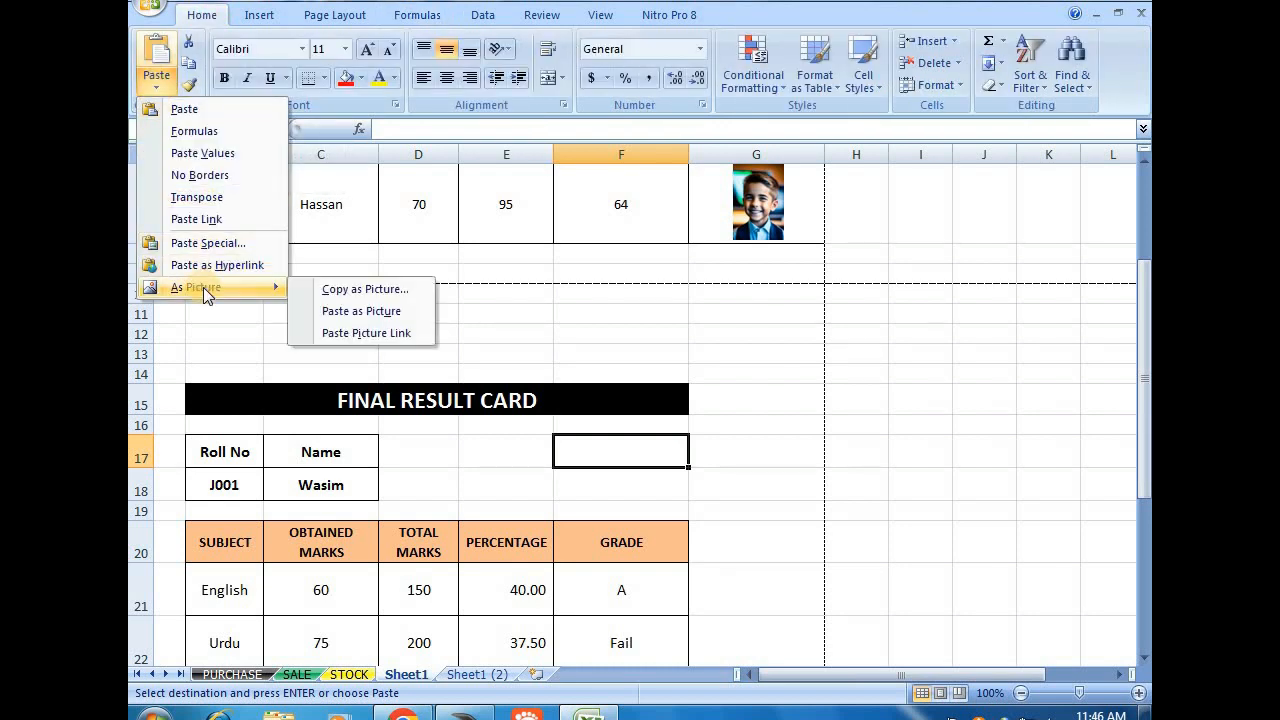
left_click(382, 338)
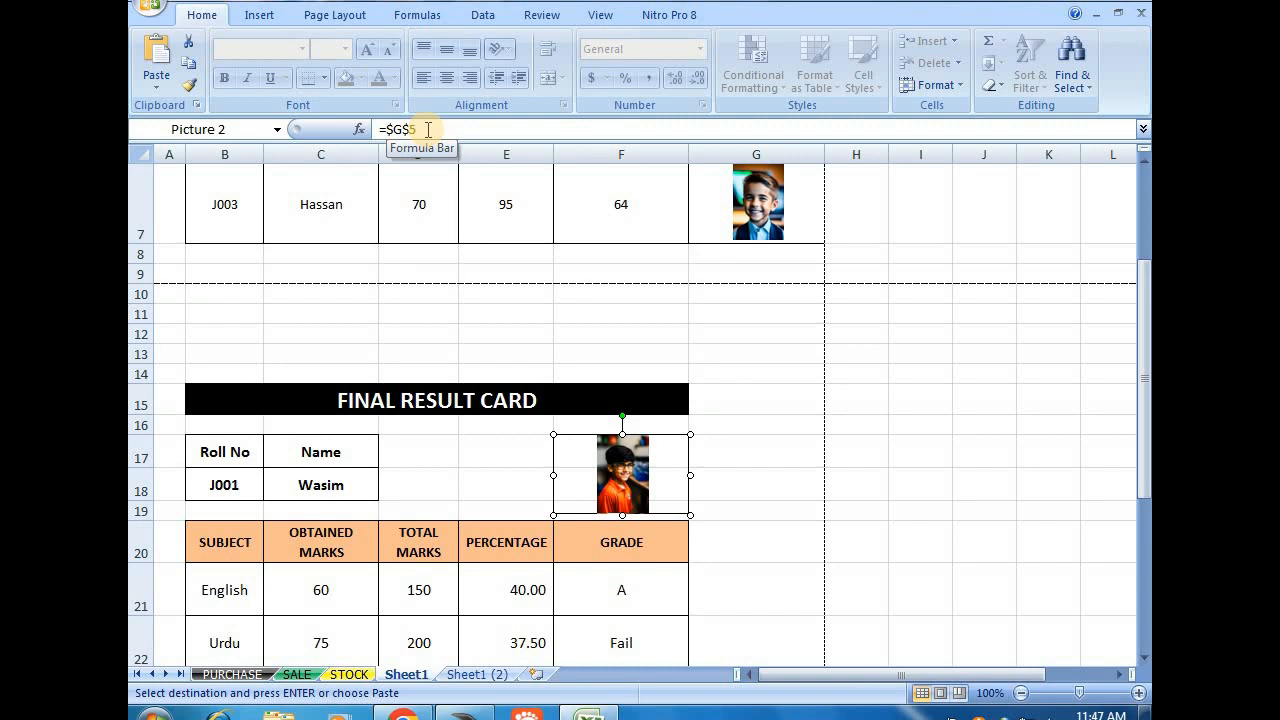
Change the formula of the linked picture on the result card to =images
left_click_drag(427, 129, 386, 129)
key("BackSpace")
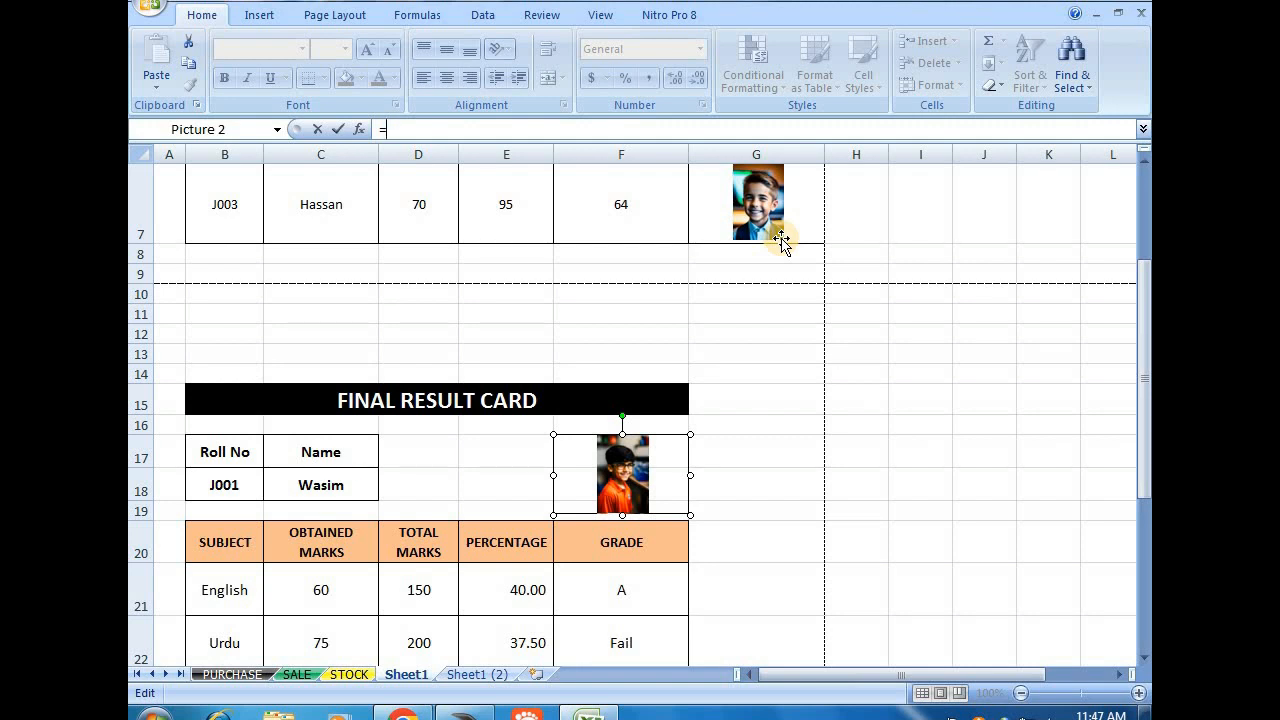
type("im")
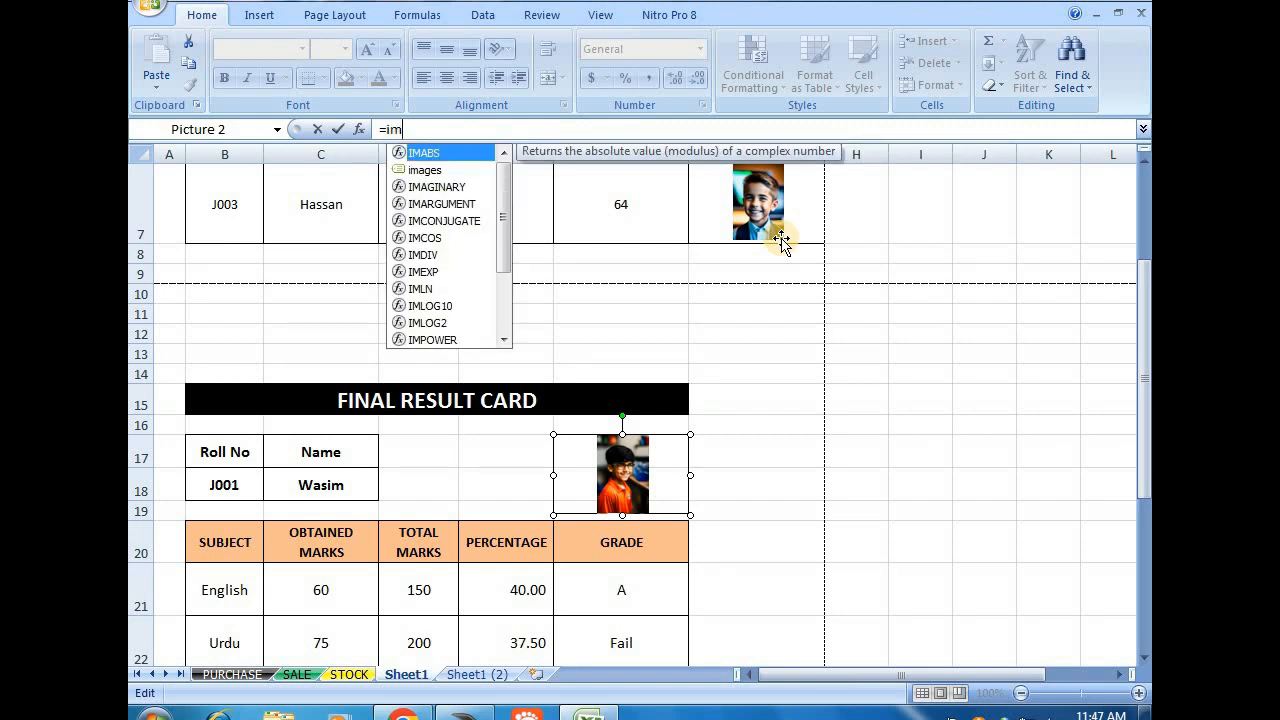
double_click(421, 173)
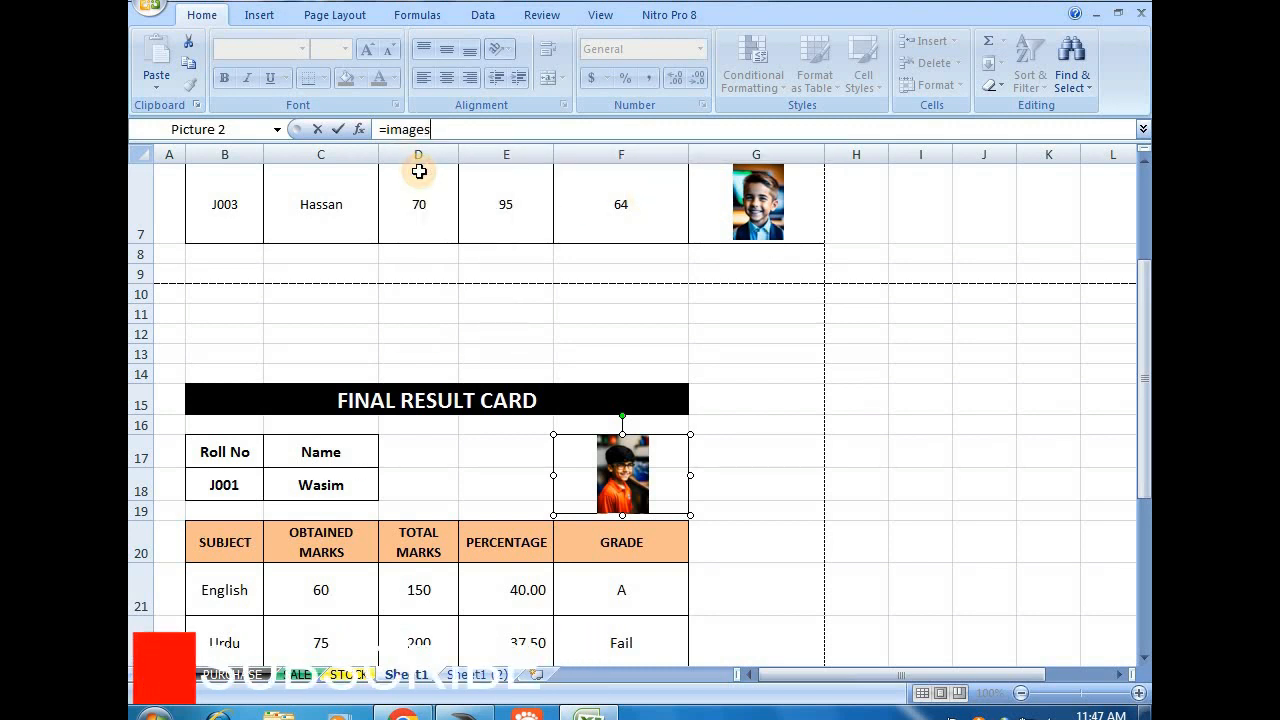
left_click(514, 477)
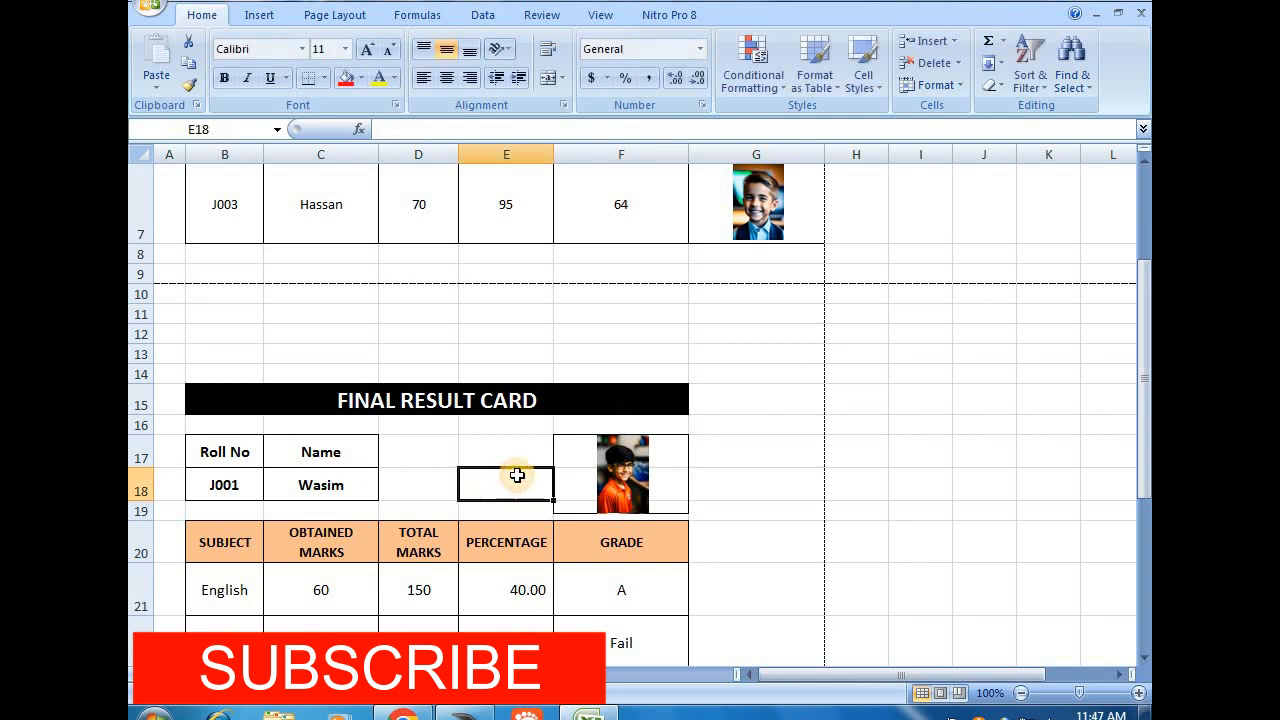
Change the roll number in B18 to that of the data sheet's second student to test the linked photo
left_click(238, 485)
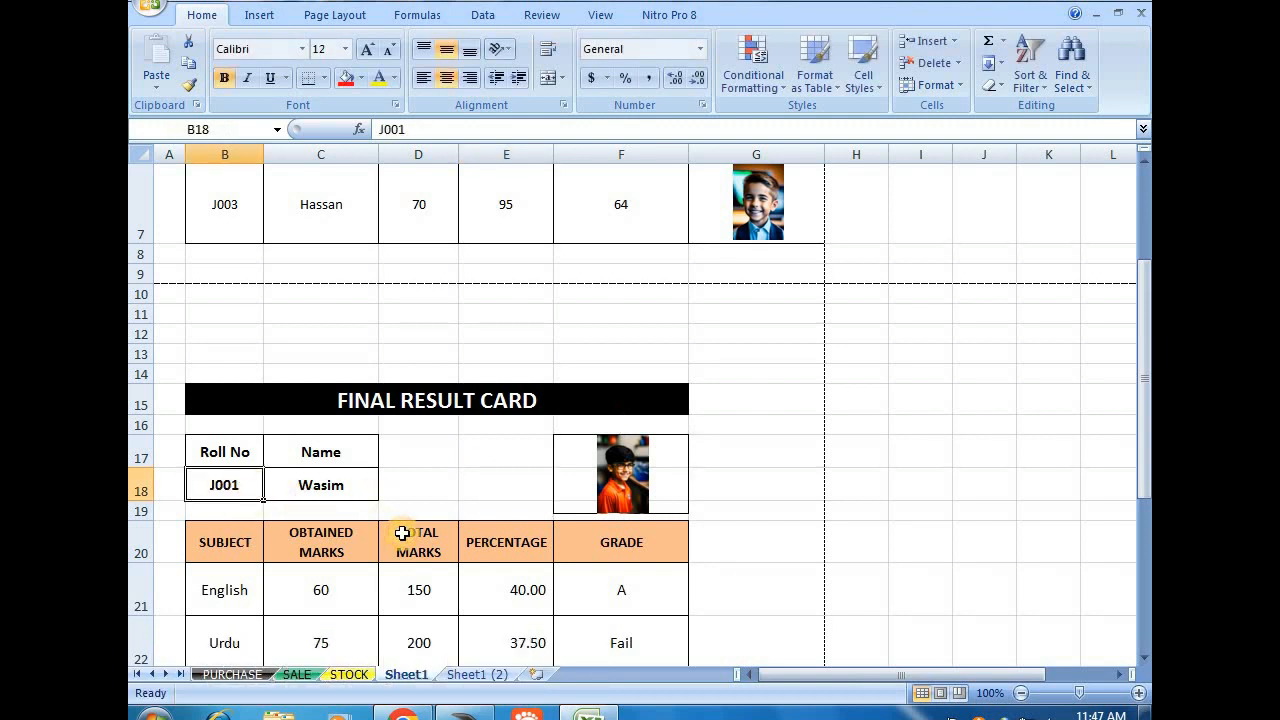
key("F2")
key("BackSpace")
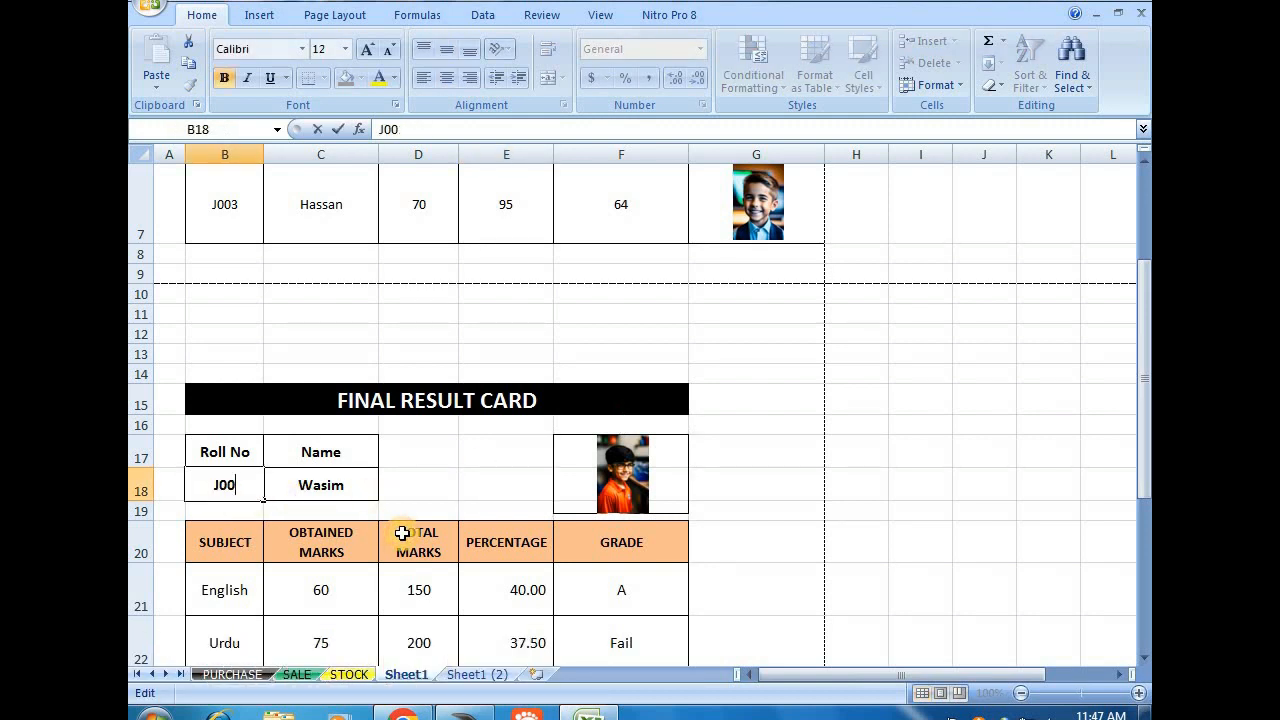
type("2")
key("Return")
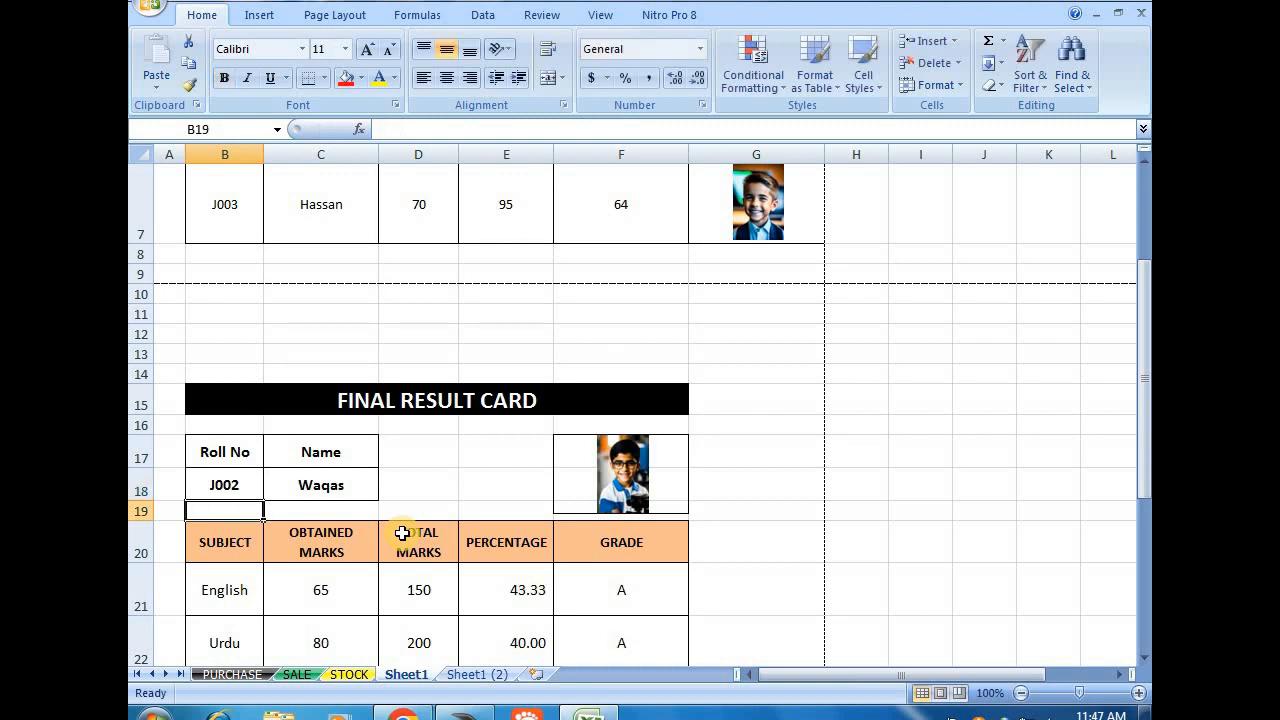
Change the roll number in B18 to the first student's to test the name, marks and photo lookups
scroll(350, 540, "down", 1)
double_click(237, 365)
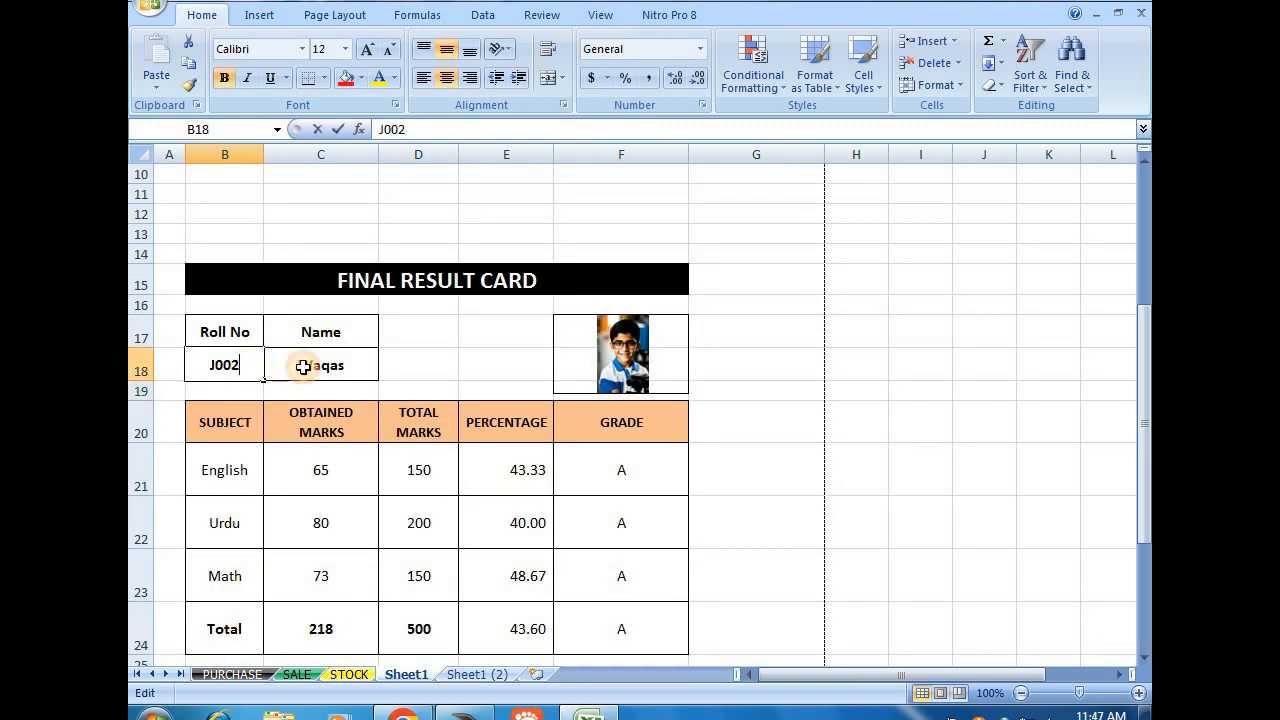
key("Return")
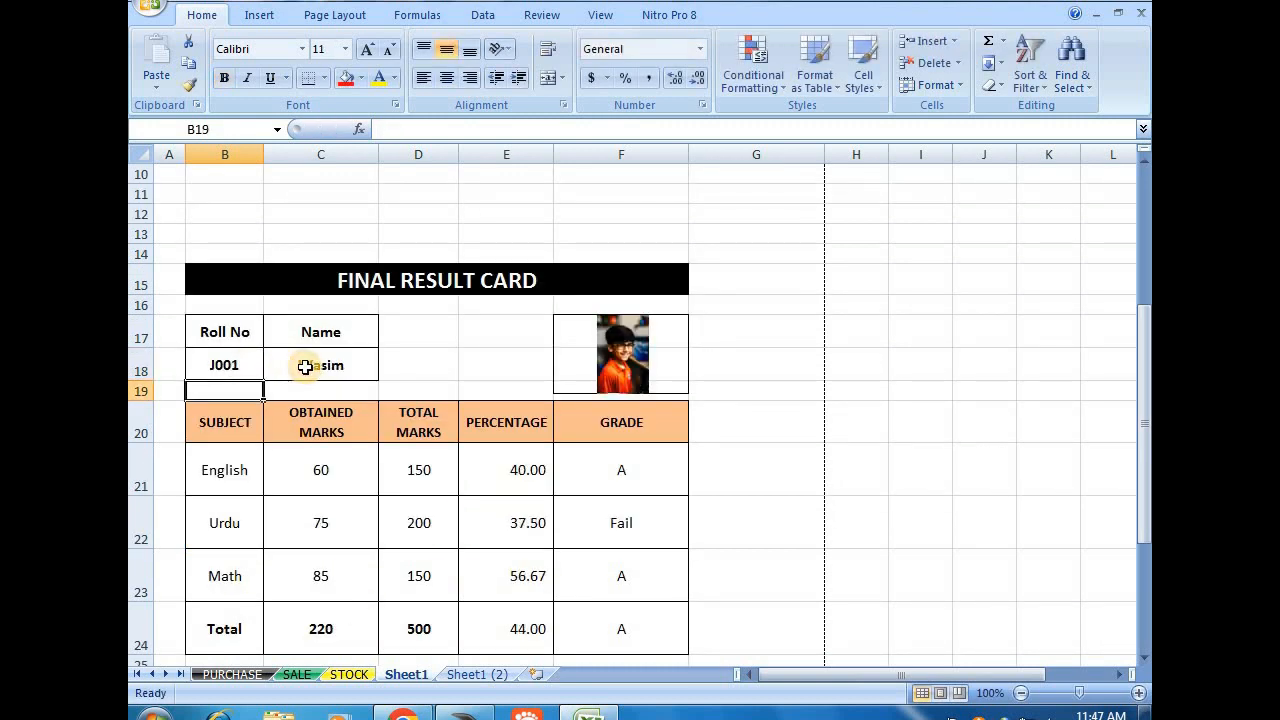
Change the roll number in B18 to the third student's to test the result card and its linked photo
double_click(240, 366)
key("BackSpace")
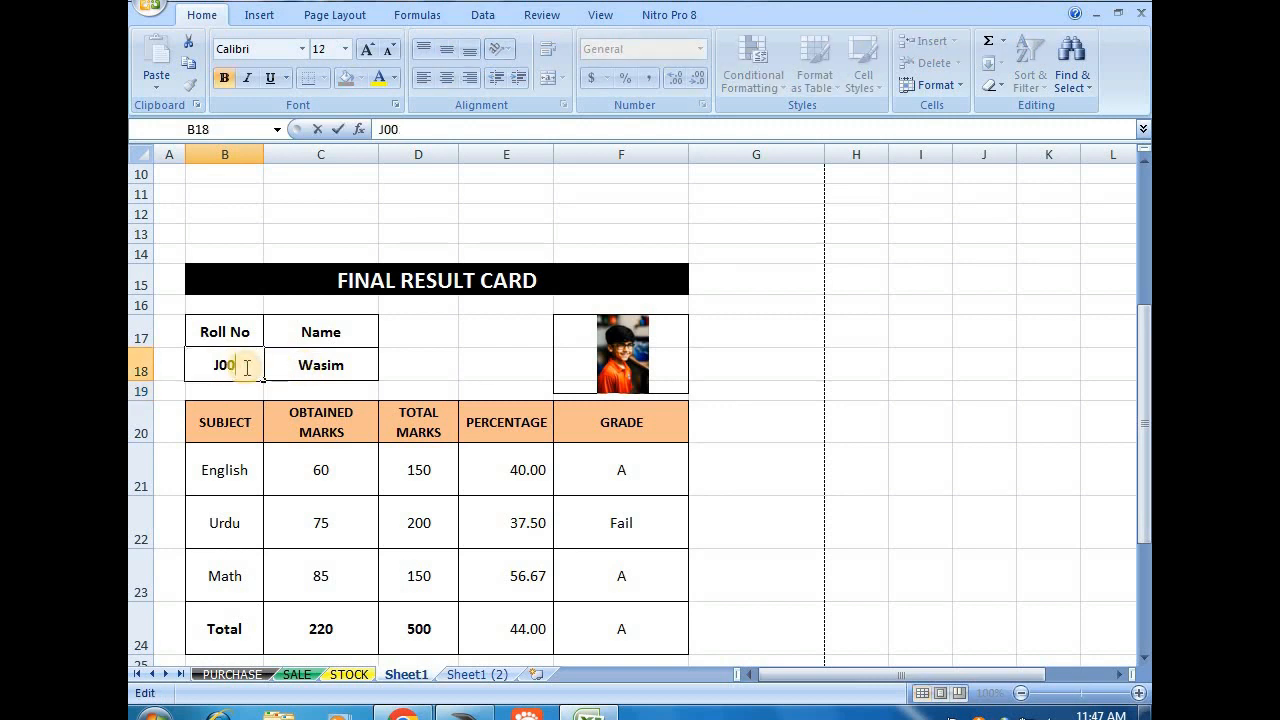
type("3")
key("Return")
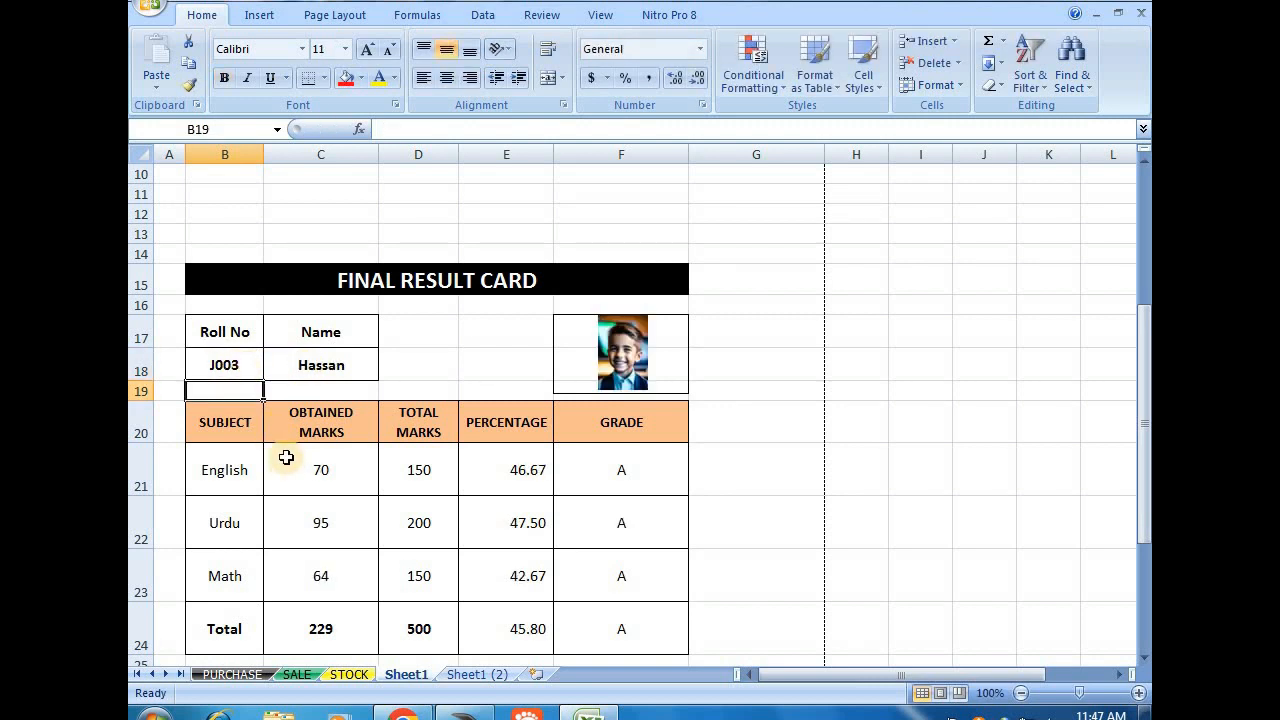
left_click(646, 360)
left_click(710, 362)
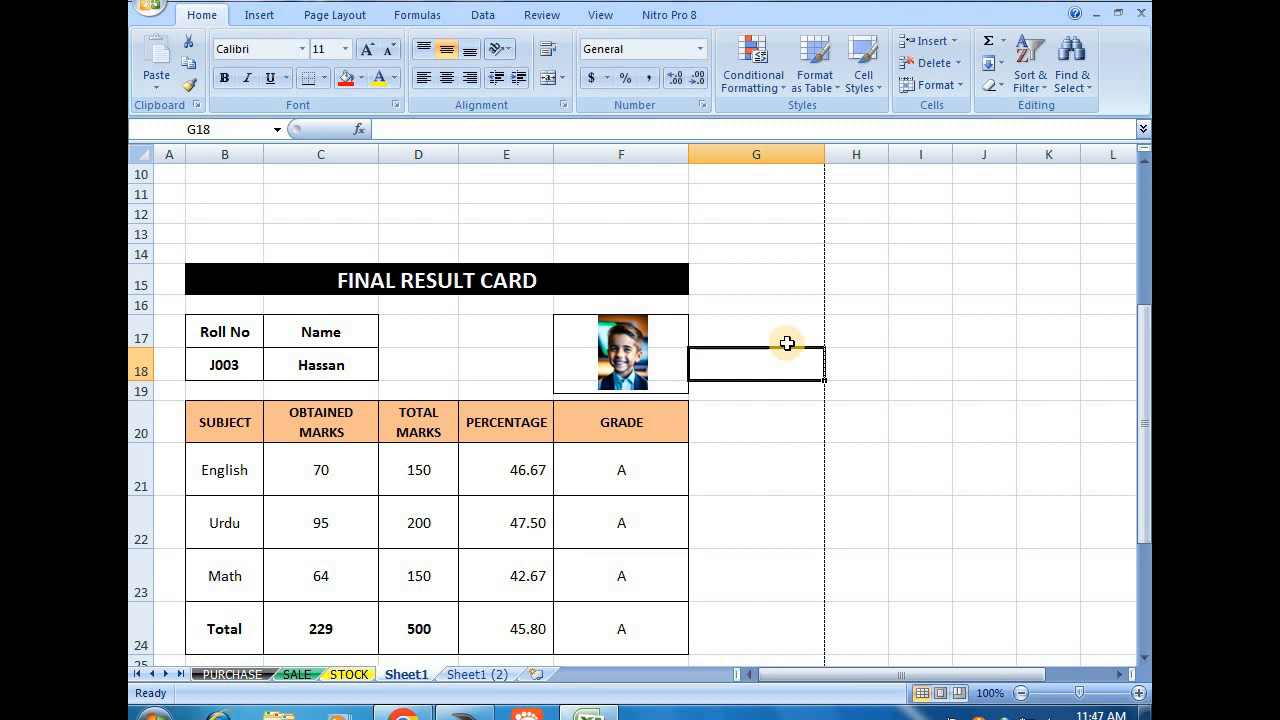
Review the result card's name lookup in C18, the marks, percentages and grades in C21:F23, and the remarks area below
left_click(226, 360)
left_click(318, 368)
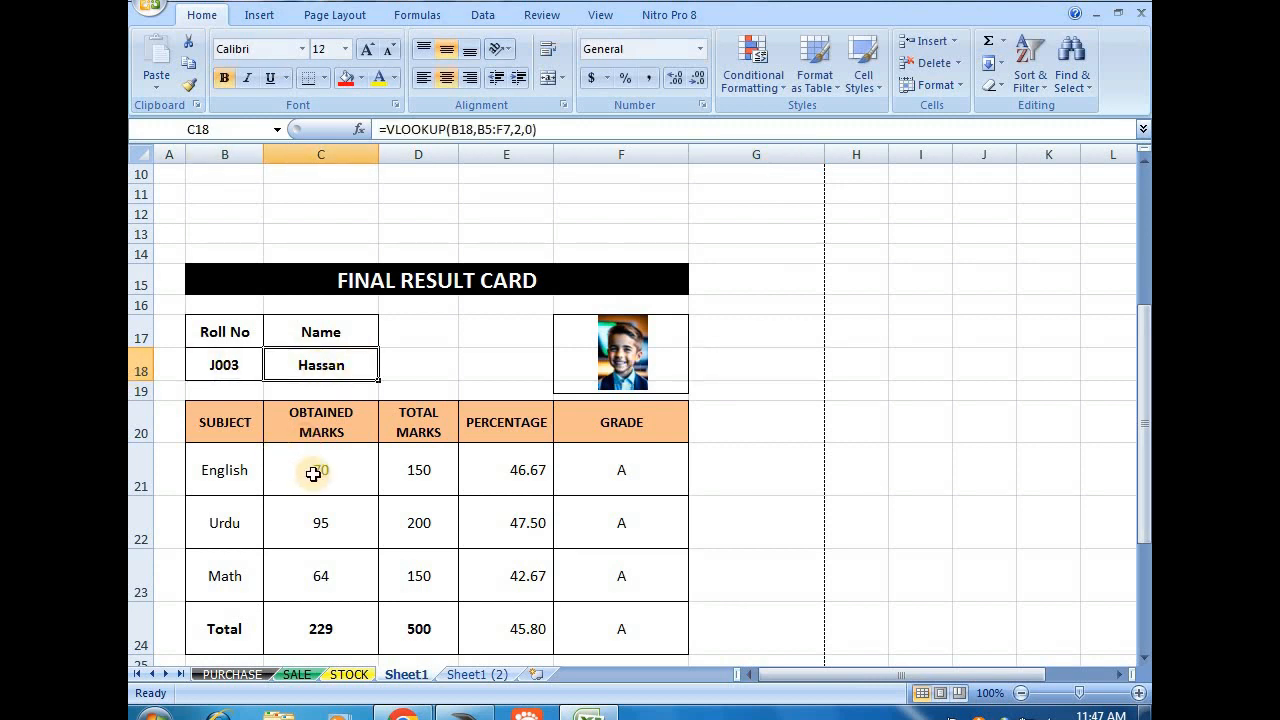
left_click_drag(314, 471, 629, 583)
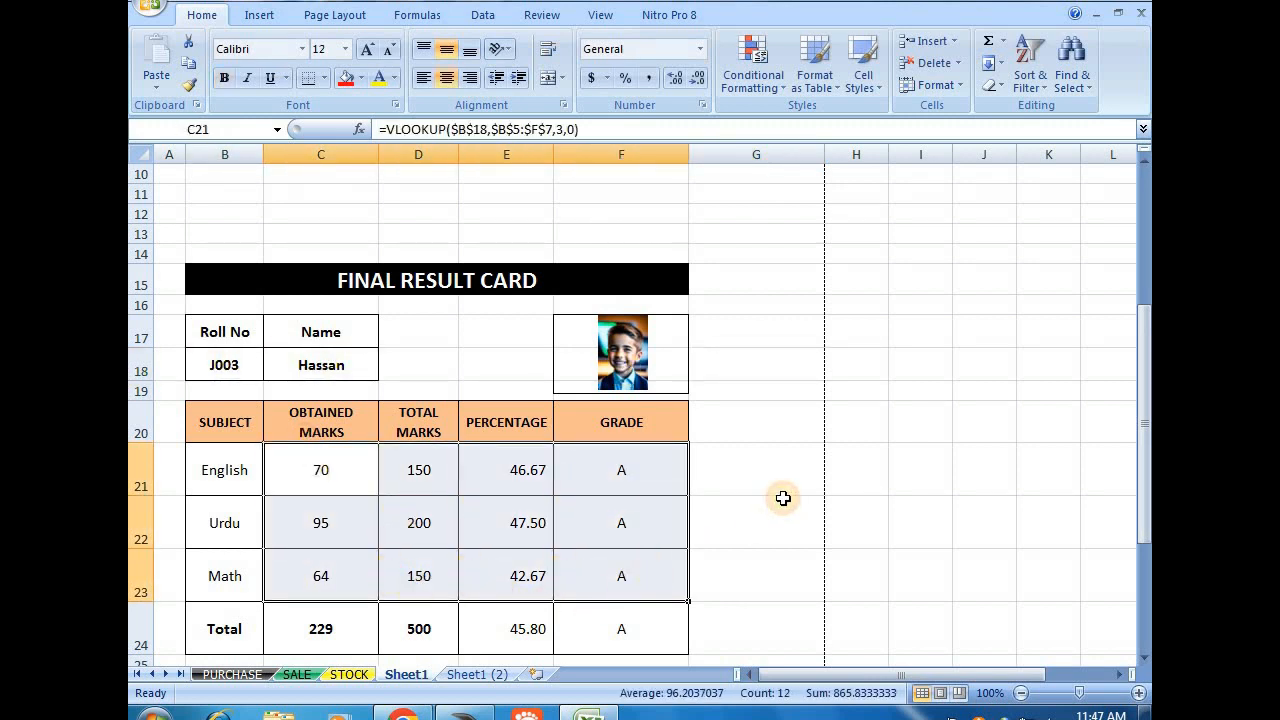
scroll(782, 496, "down", 1)
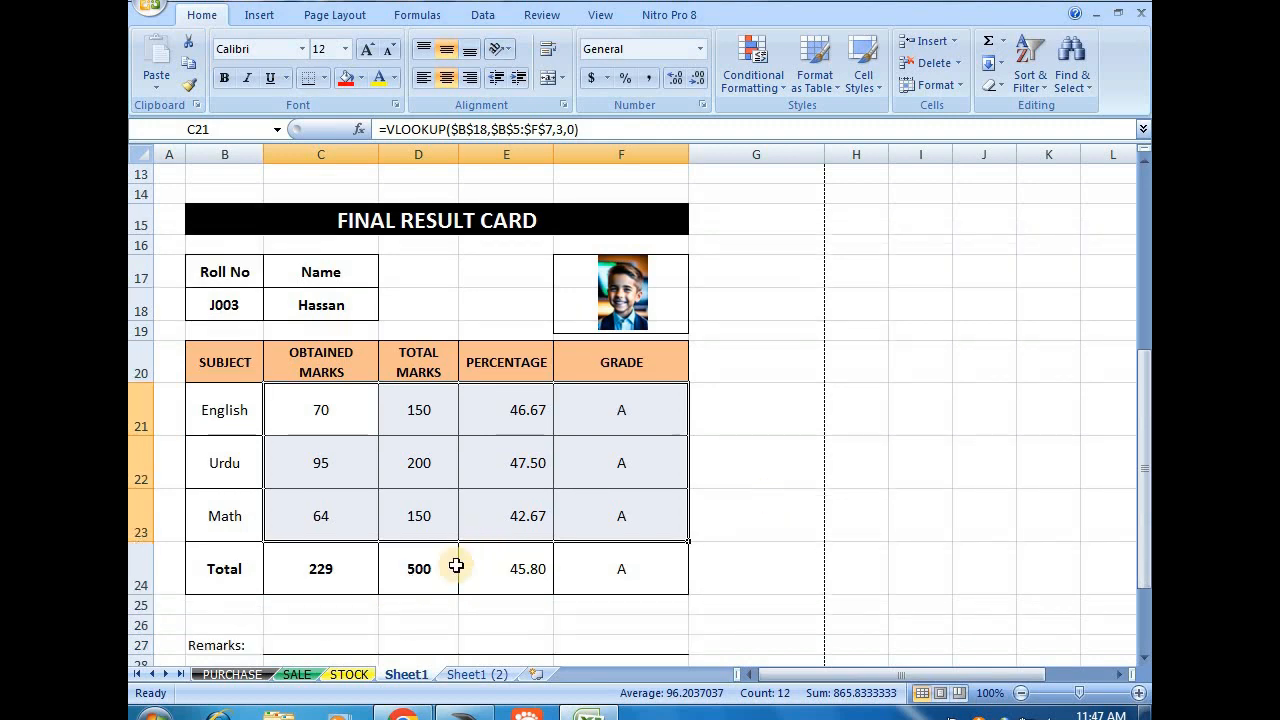
scroll(473, 594, "down", 2)
scroll(460, 590, "down", 1)
scroll(434, 584, "up", 4)
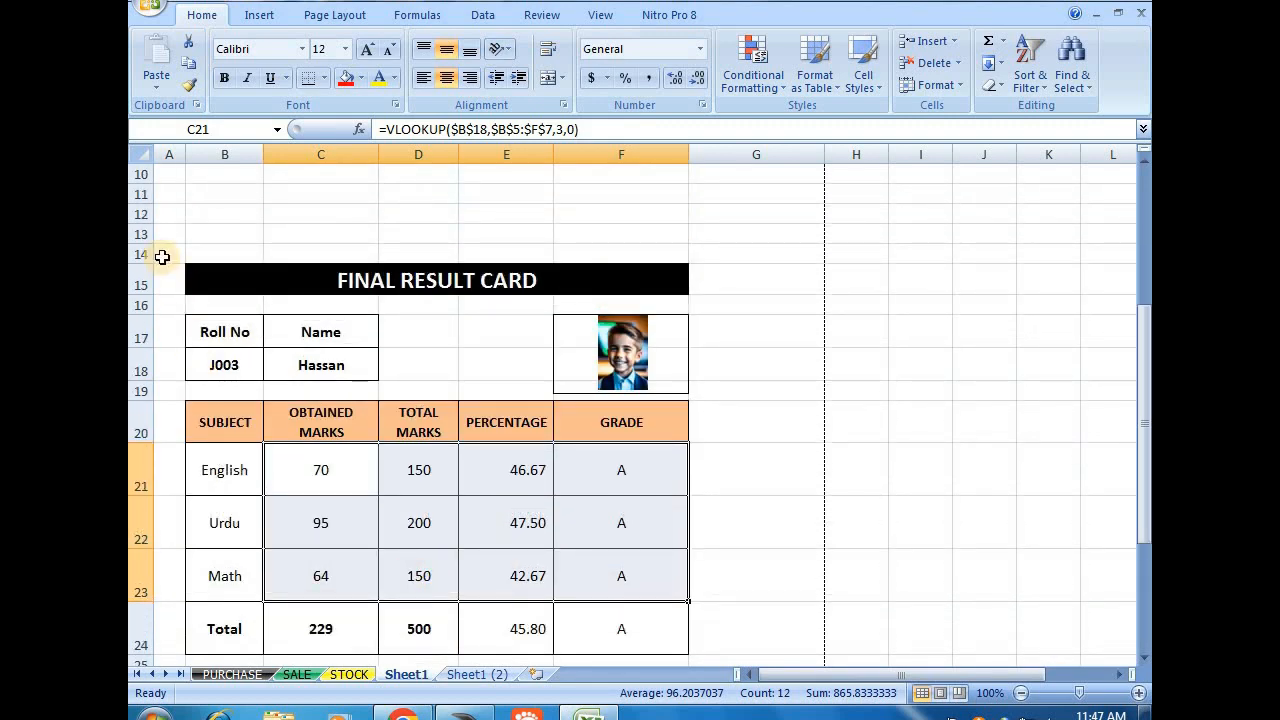
left_click(248, 365)
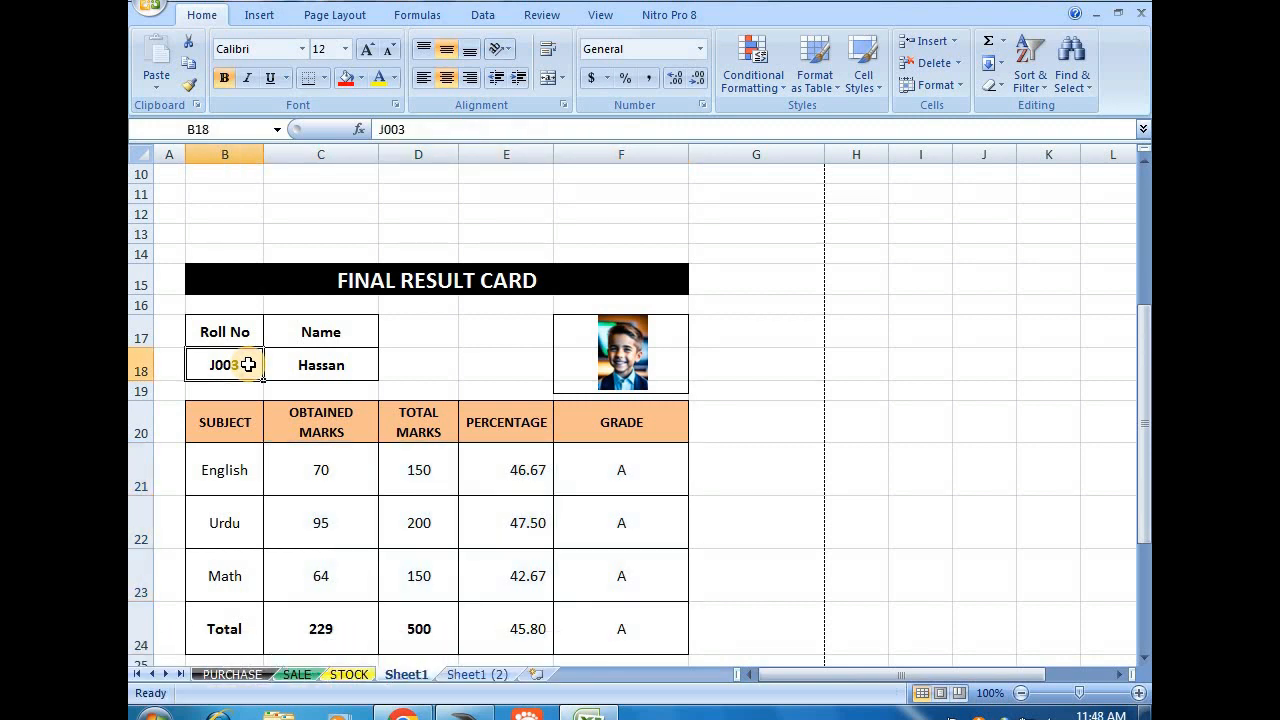
left_click(197, 280)
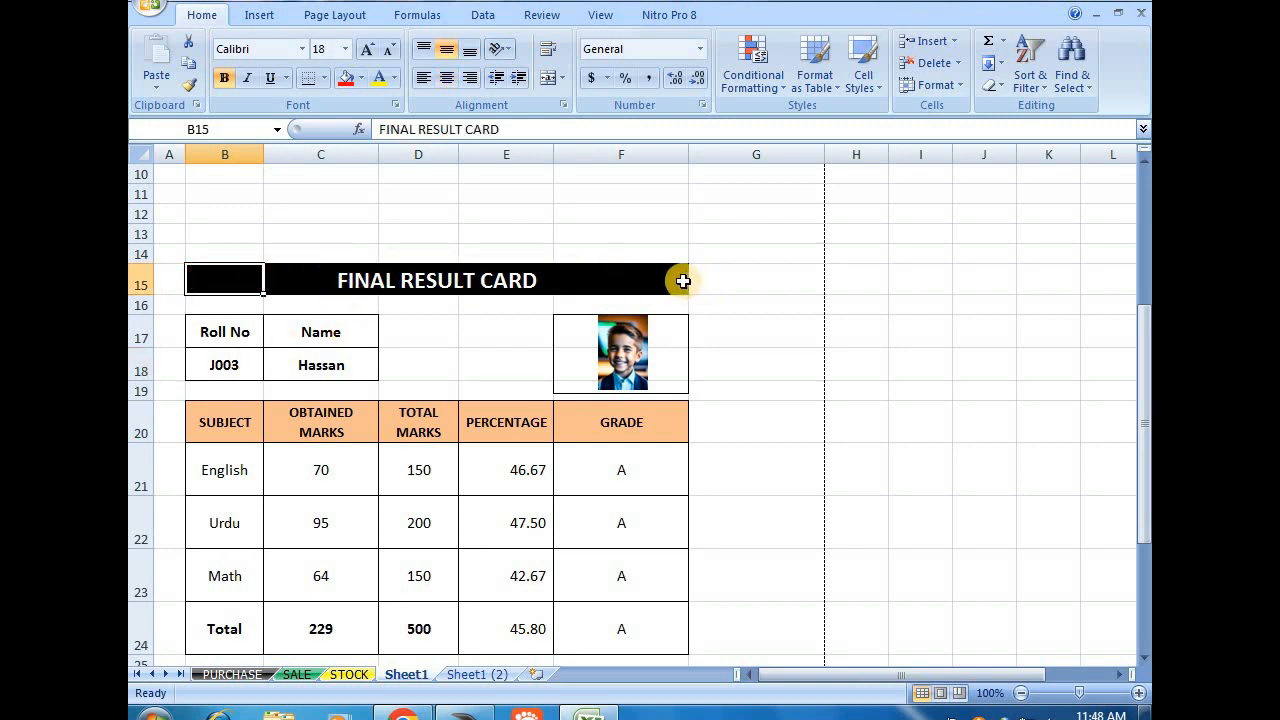
left_click(768, 307)
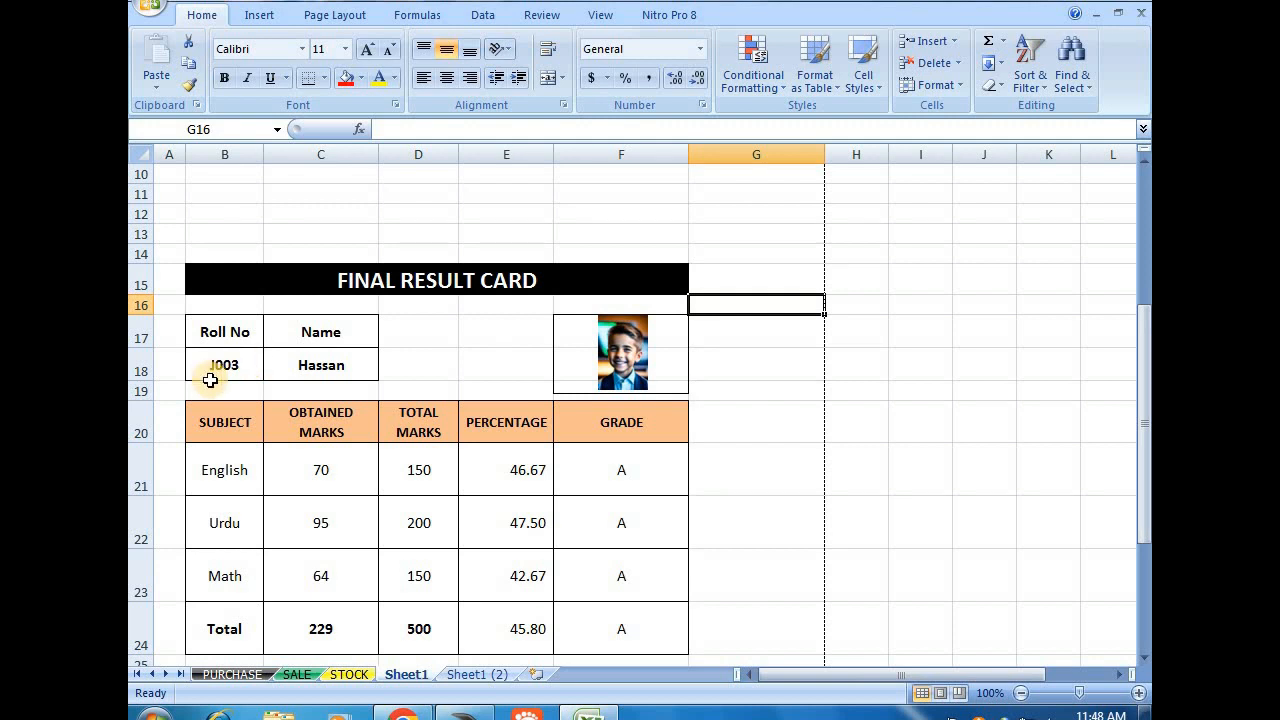
left_click(770, 370)
Set the roll number in B18 back to the first student's
double_click(226, 365)
key("F2")
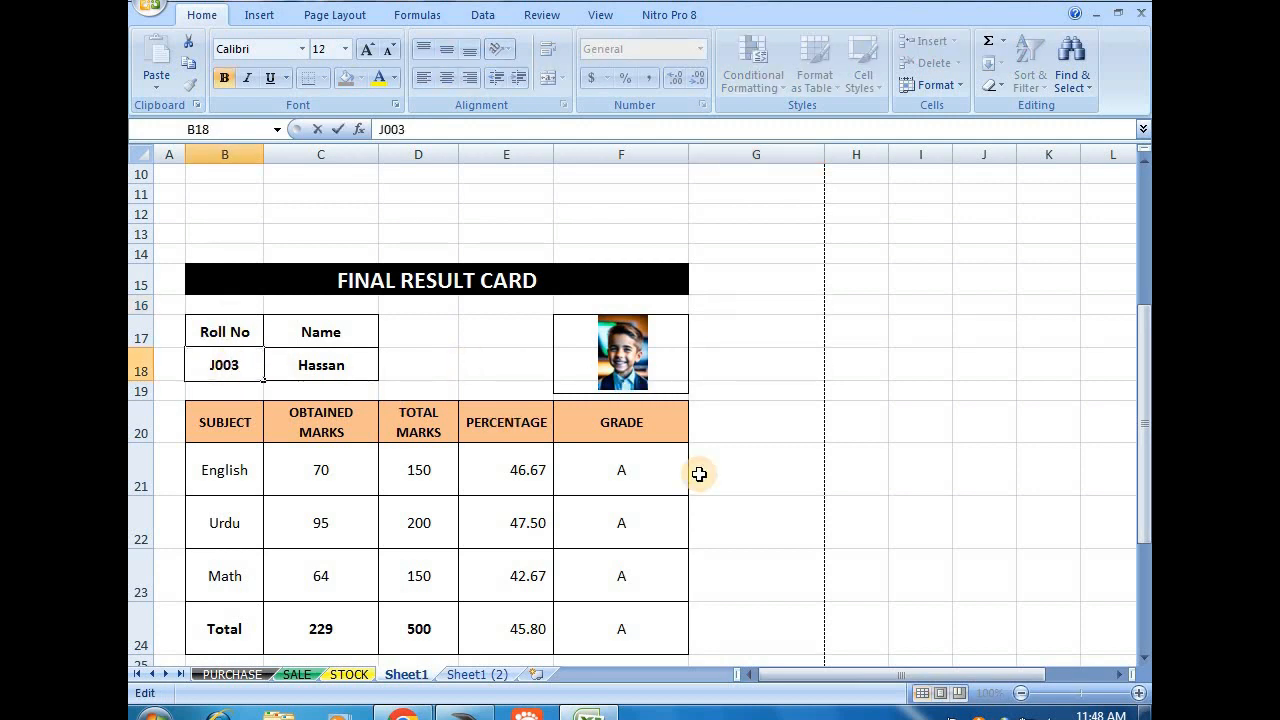
type("1")
key("Return")
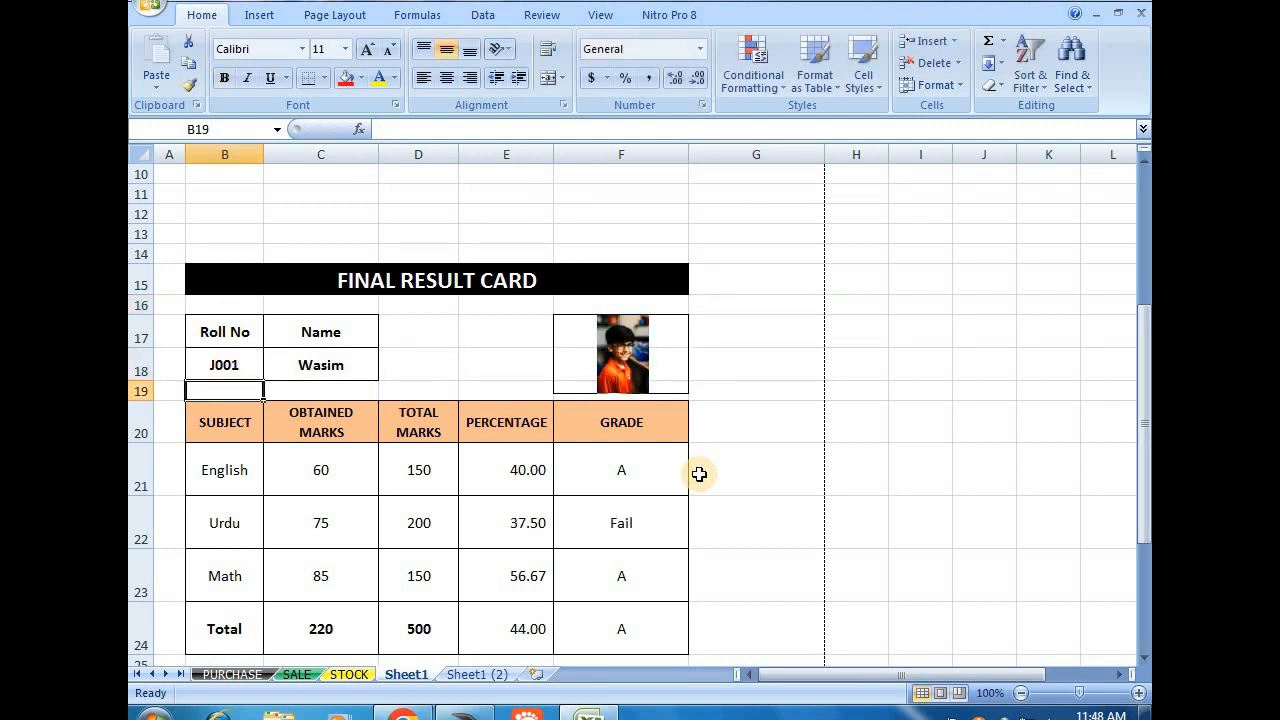